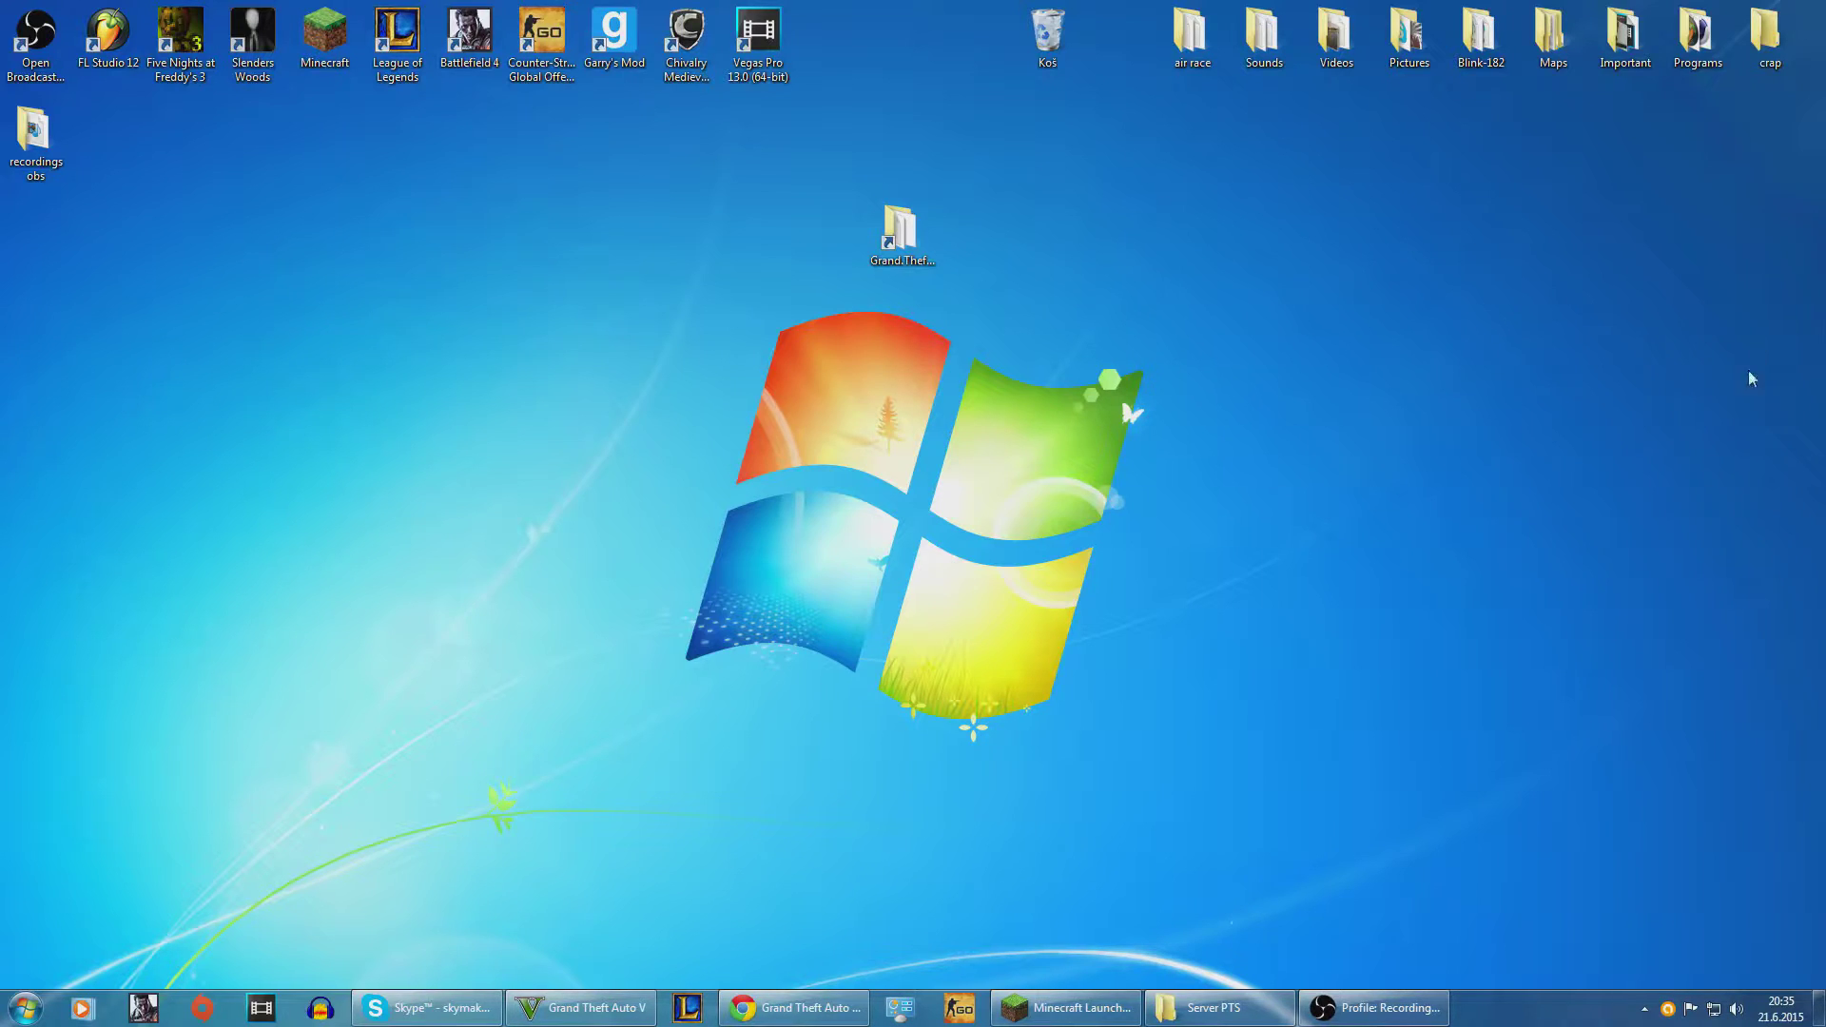
Step: Minimize Chrome and select the Grand.Theft.Auto.V-RELOADED folder on the desktop
click(818, 1014)
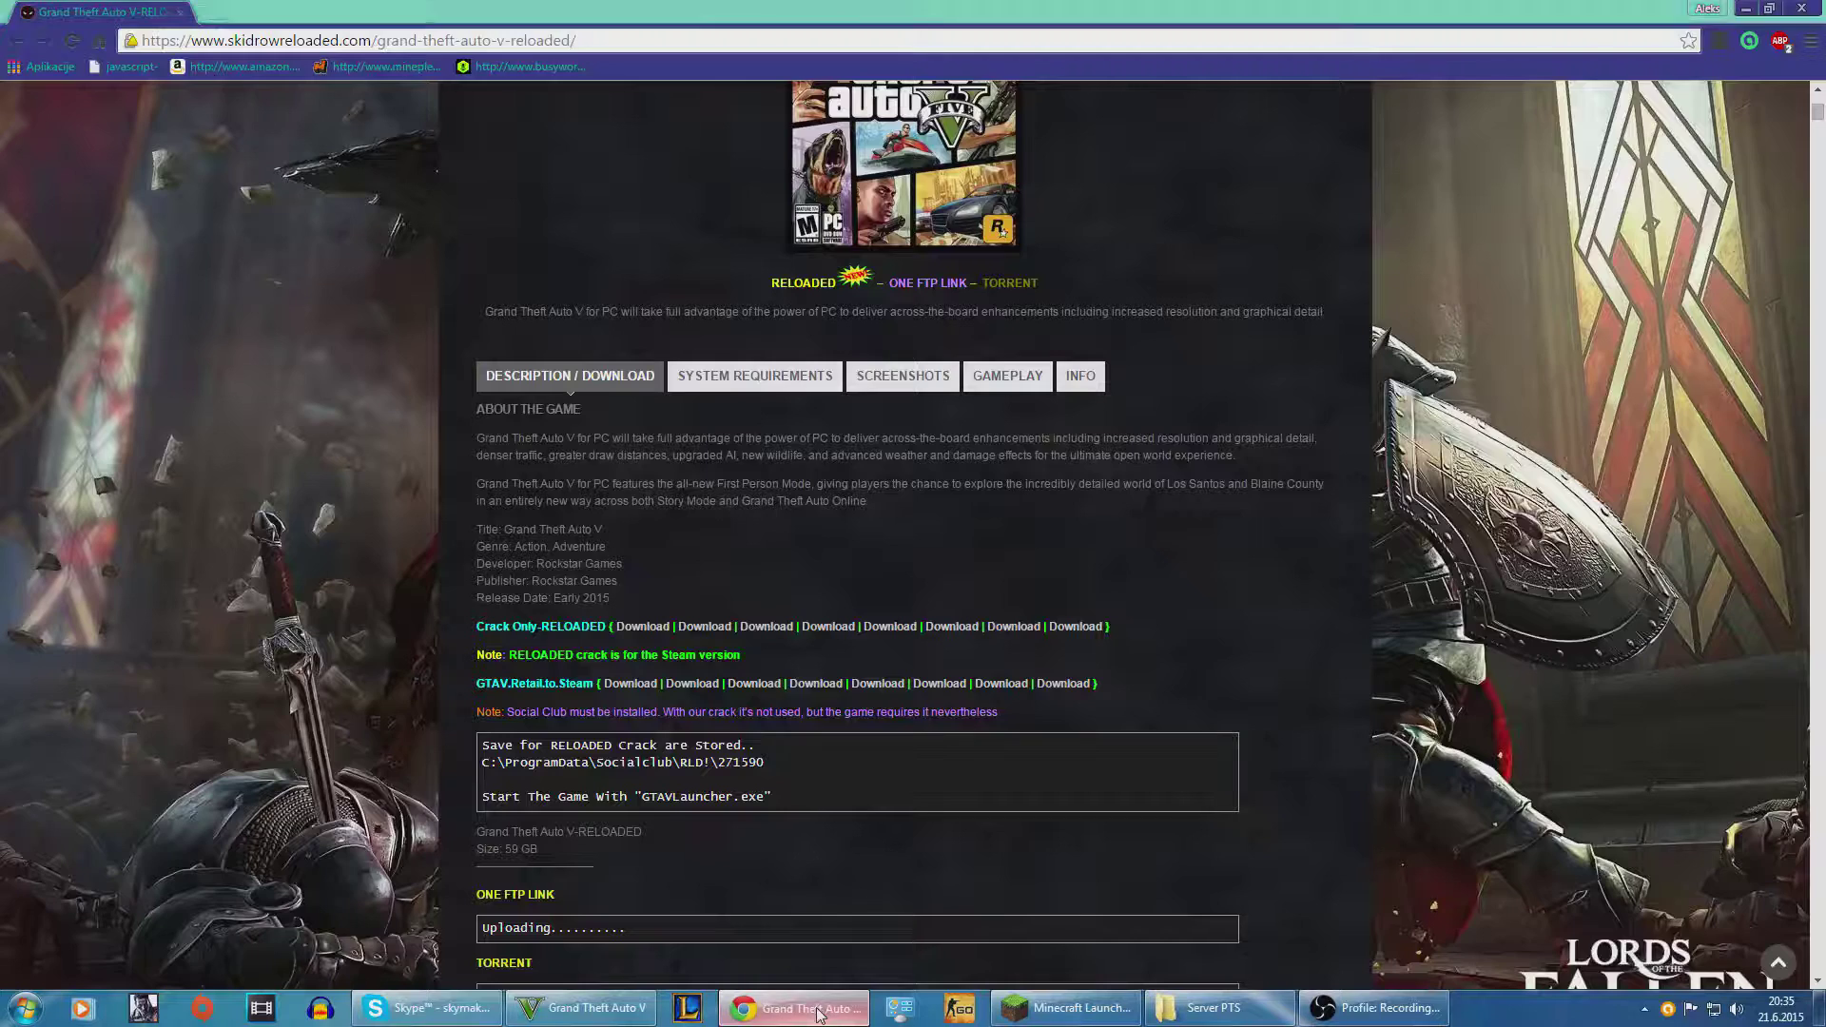
click(818, 1014)
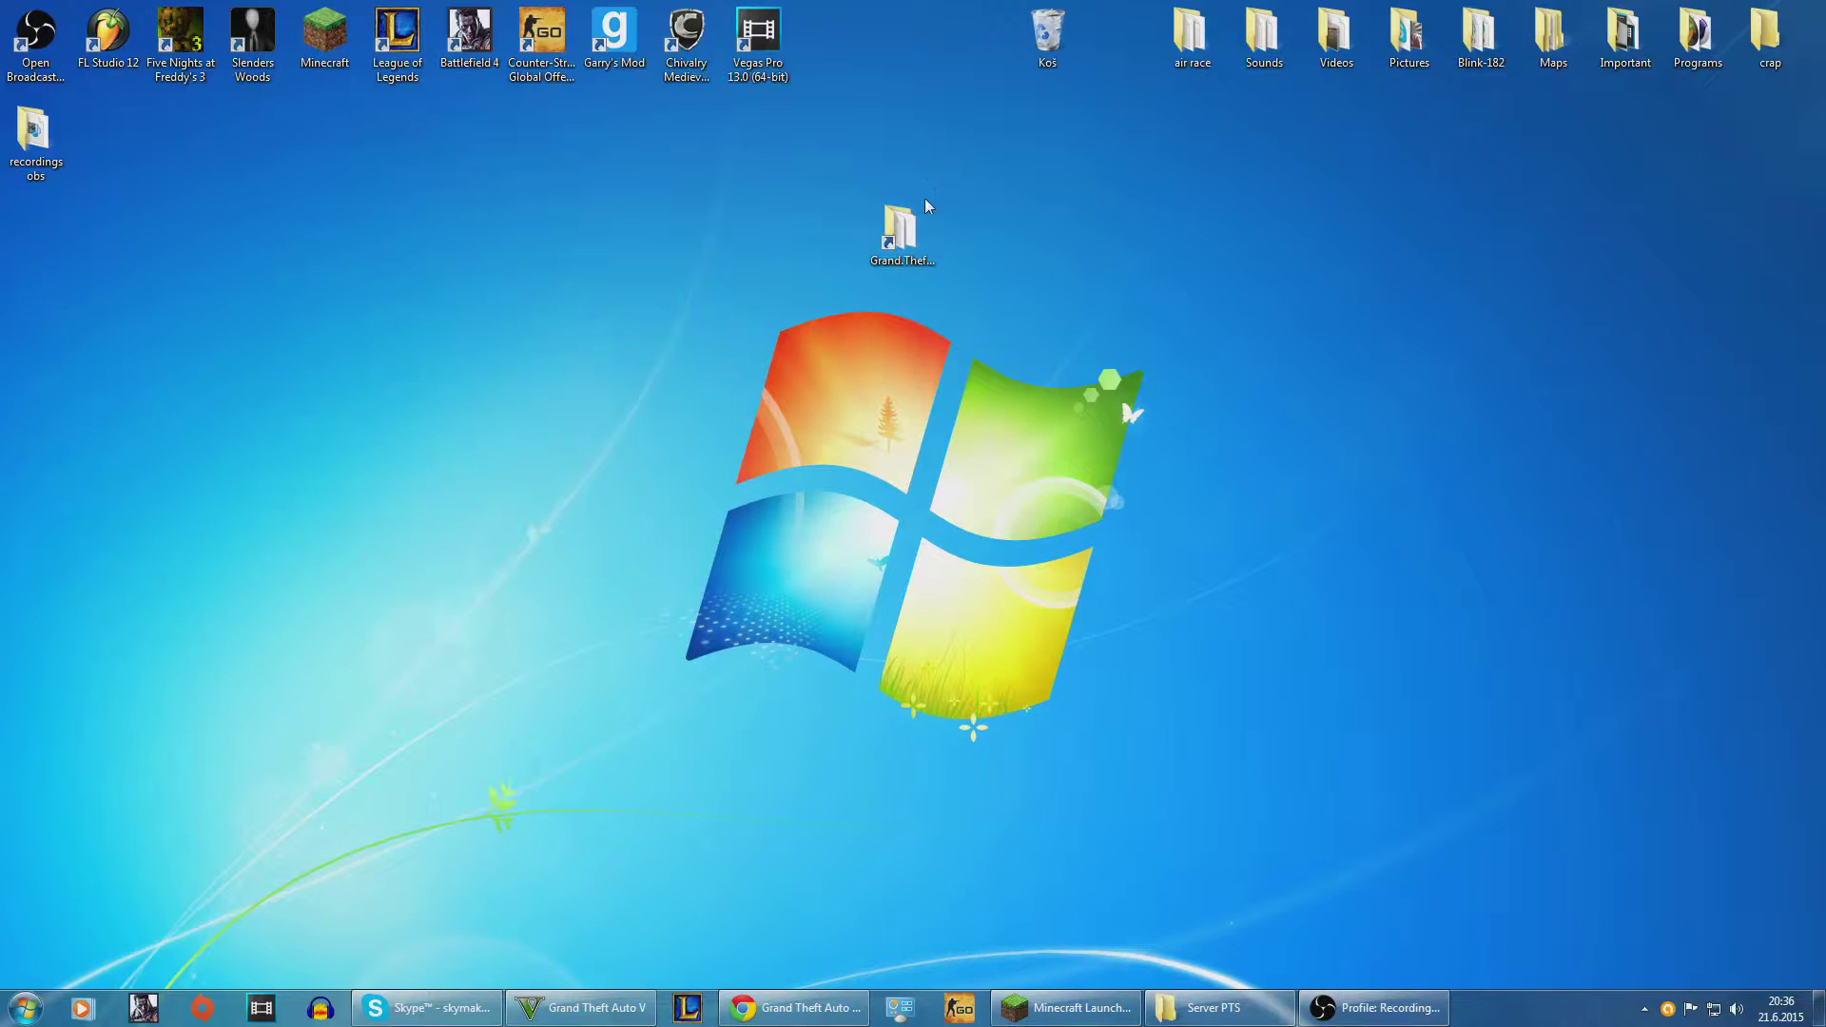
click(904, 244)
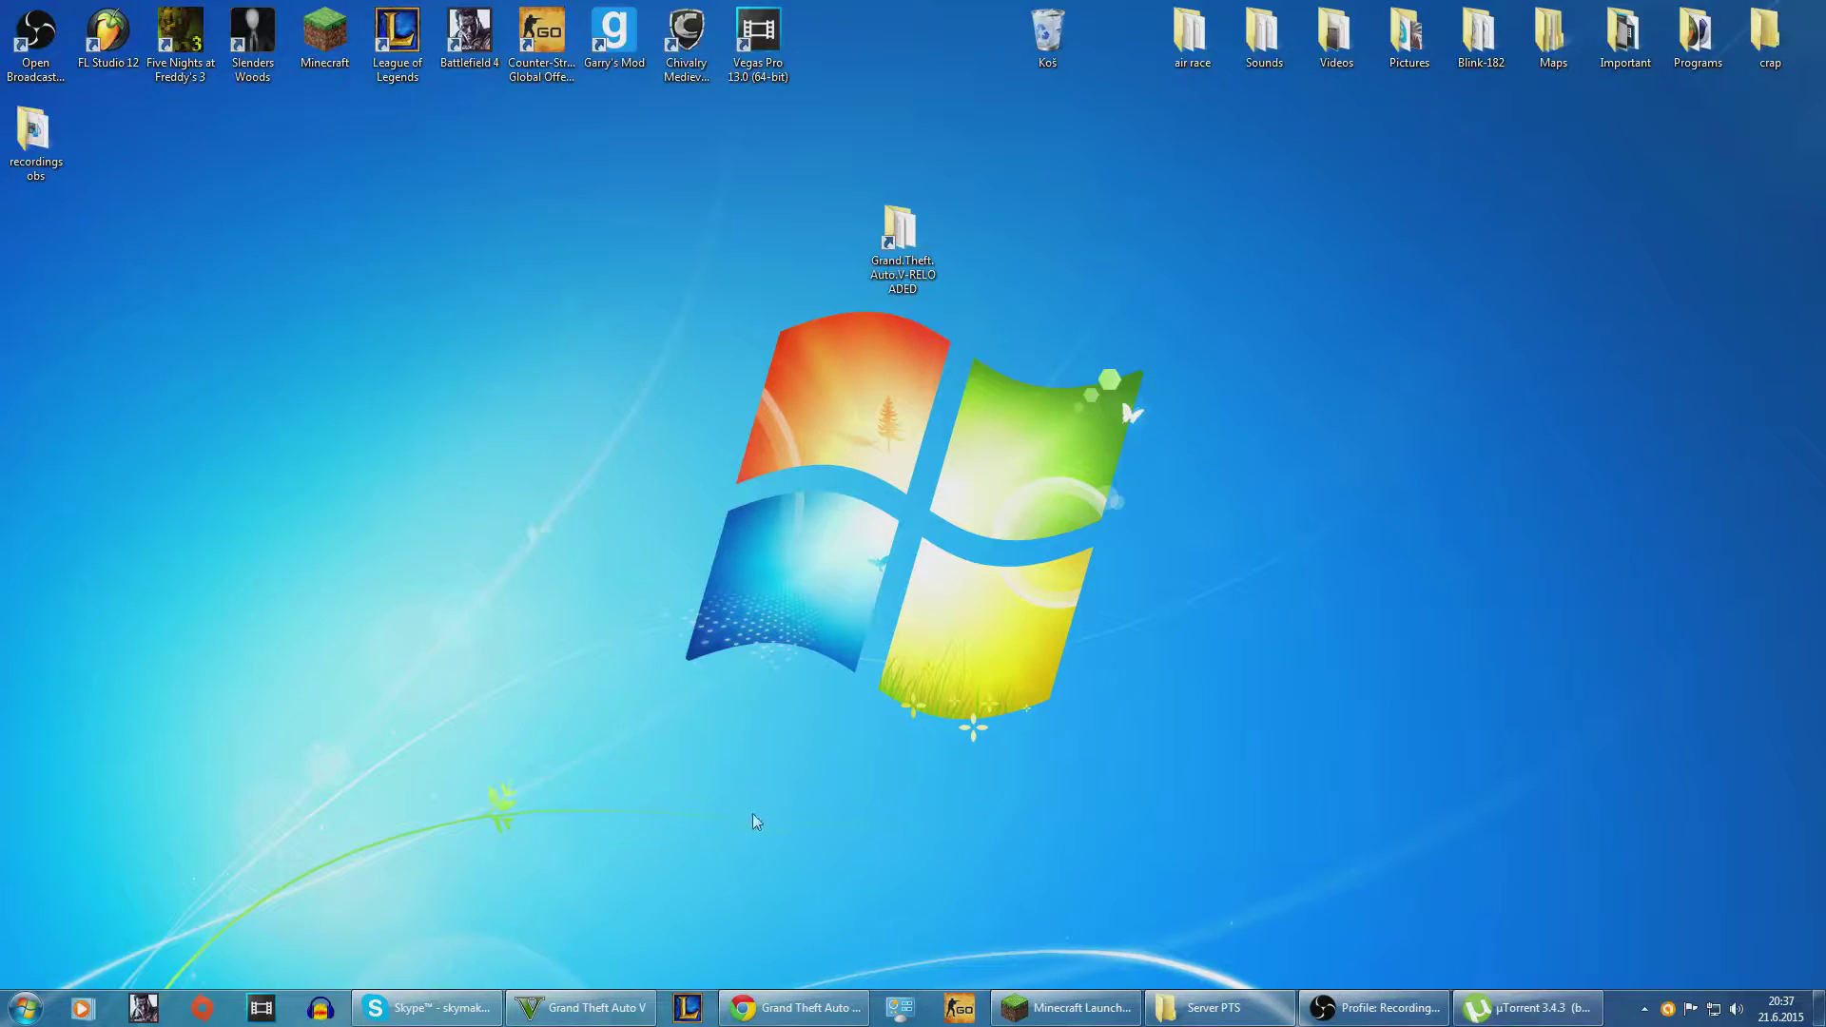
Step: Restore the GTA V page in Chrome and scroll down to its TORRENT download link
click(800, 1010)
scroll(464, 406, up, 6)
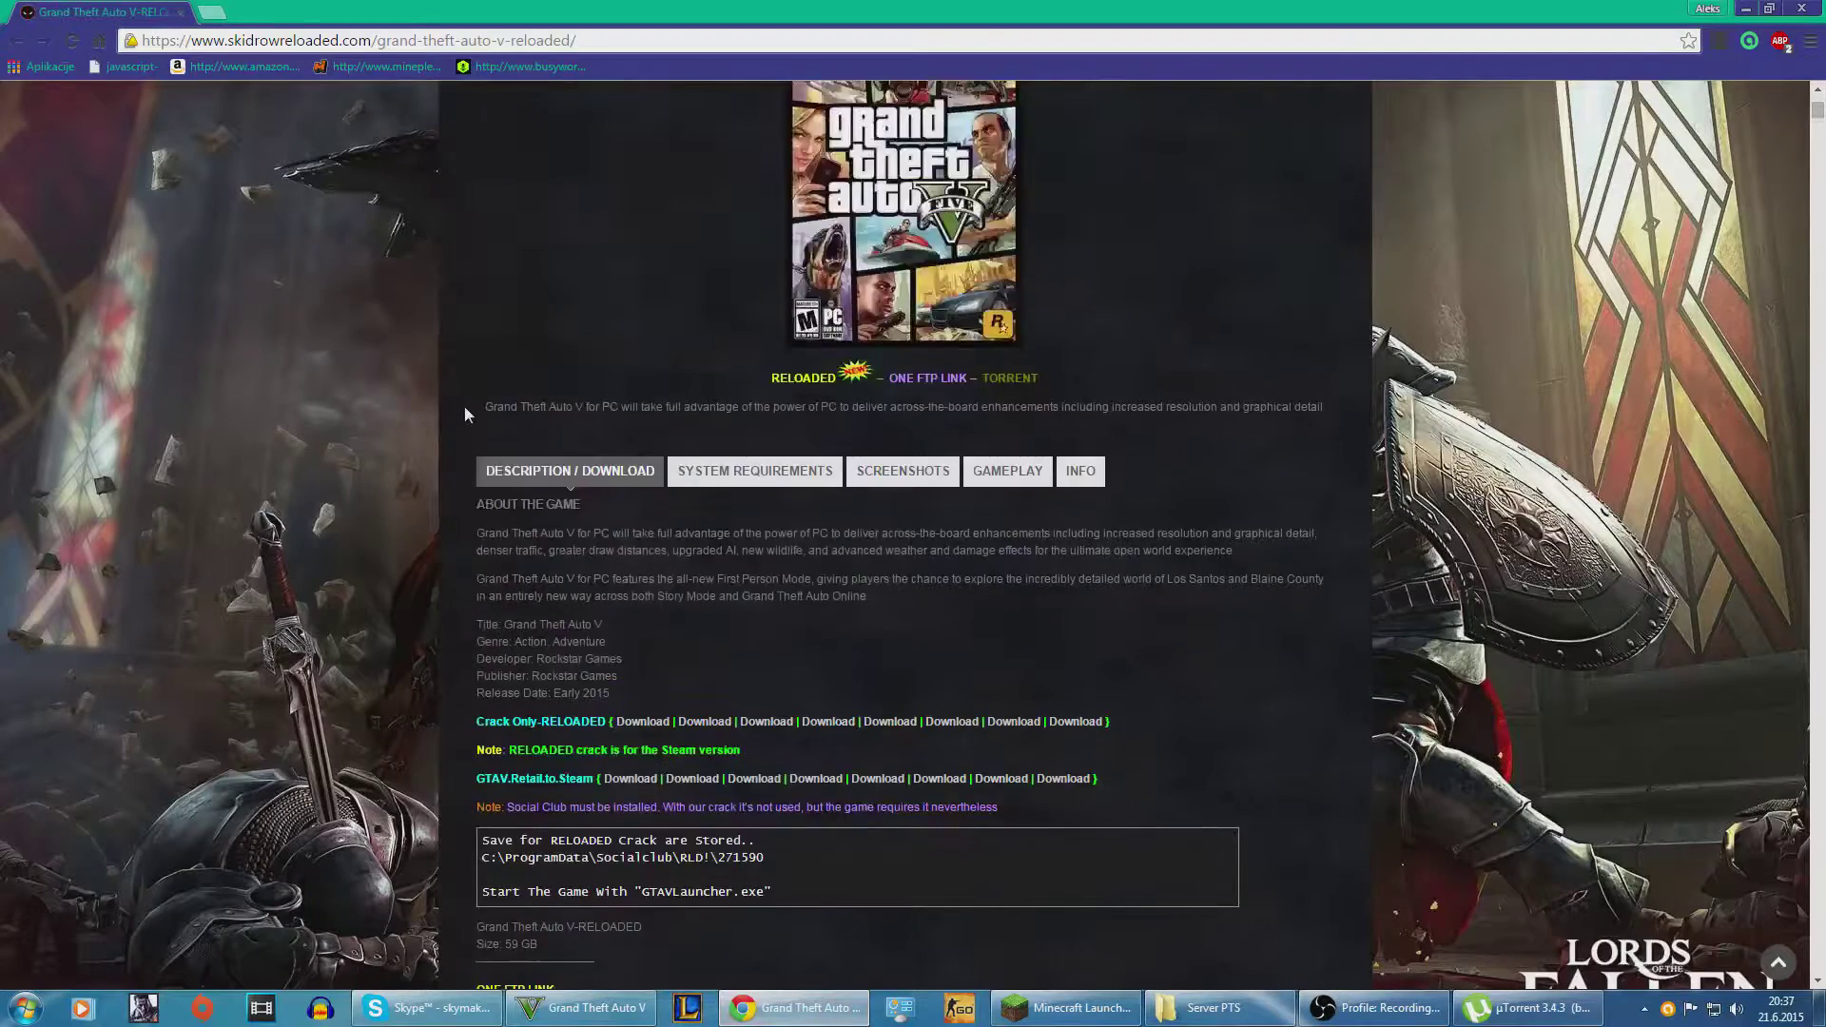
scroll(685, 276, up, 1)
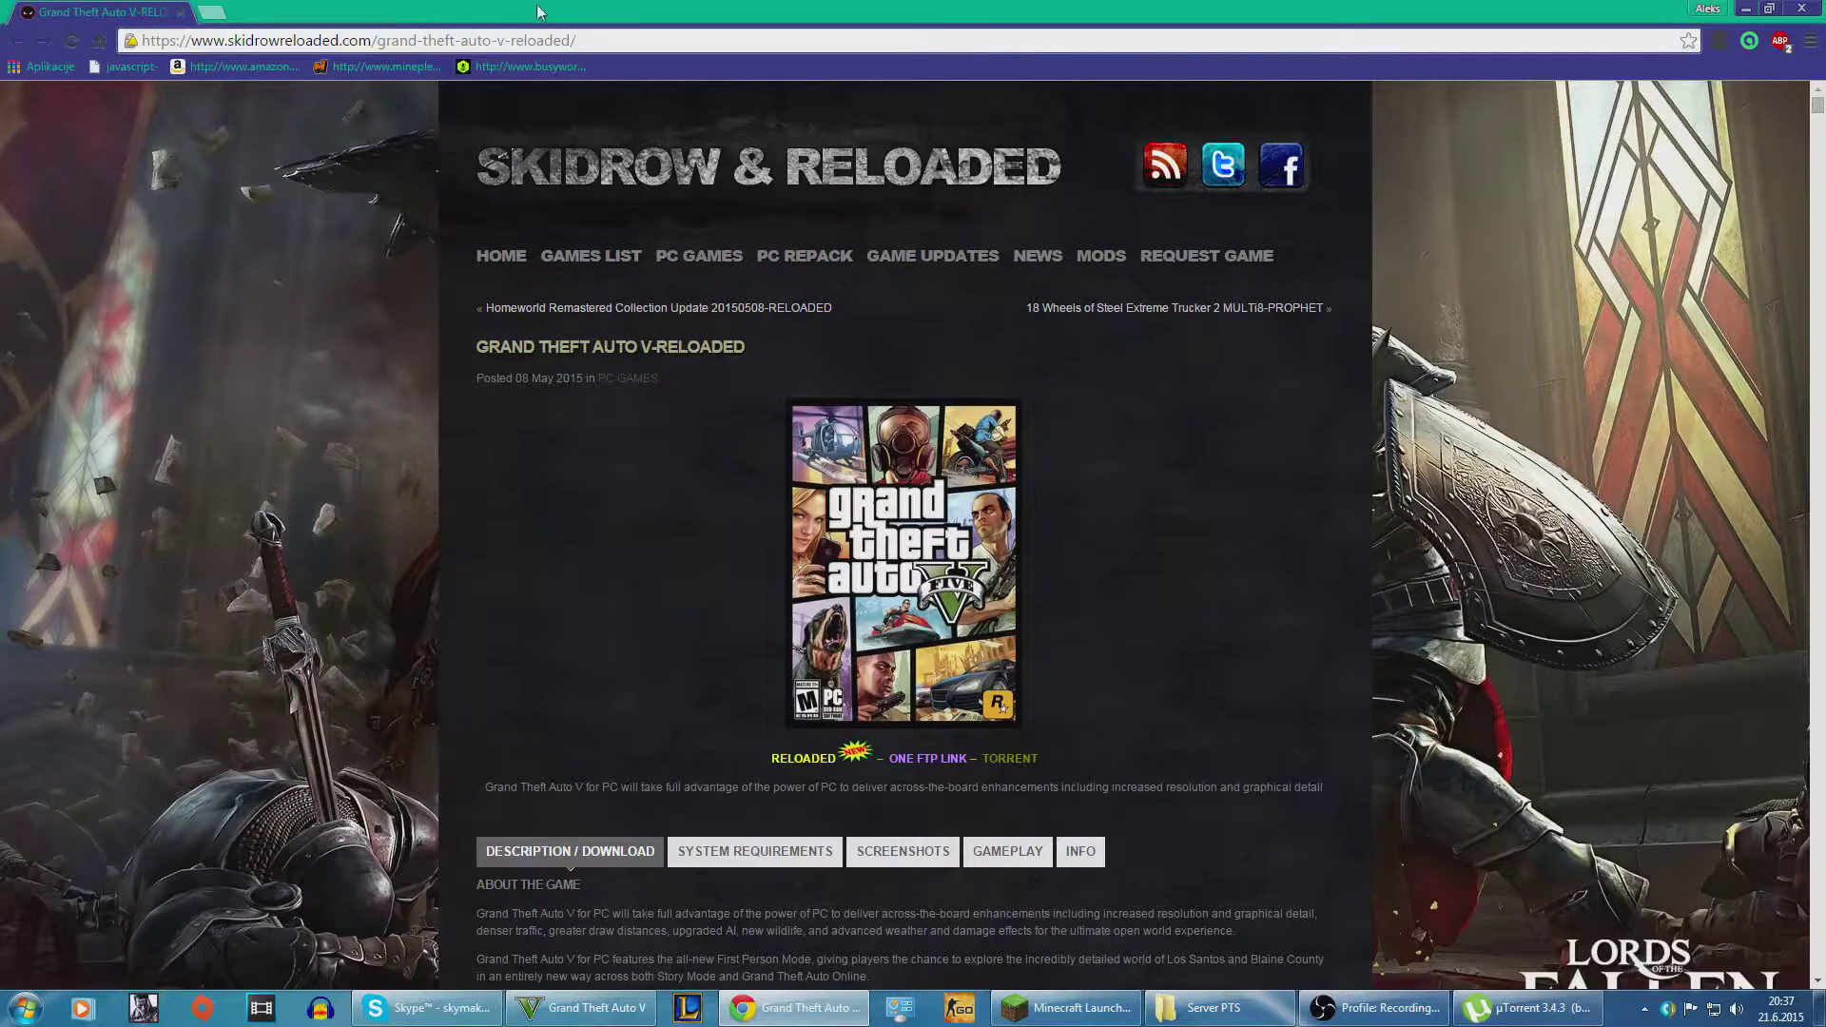
scroll(1202, 549, down, 6)
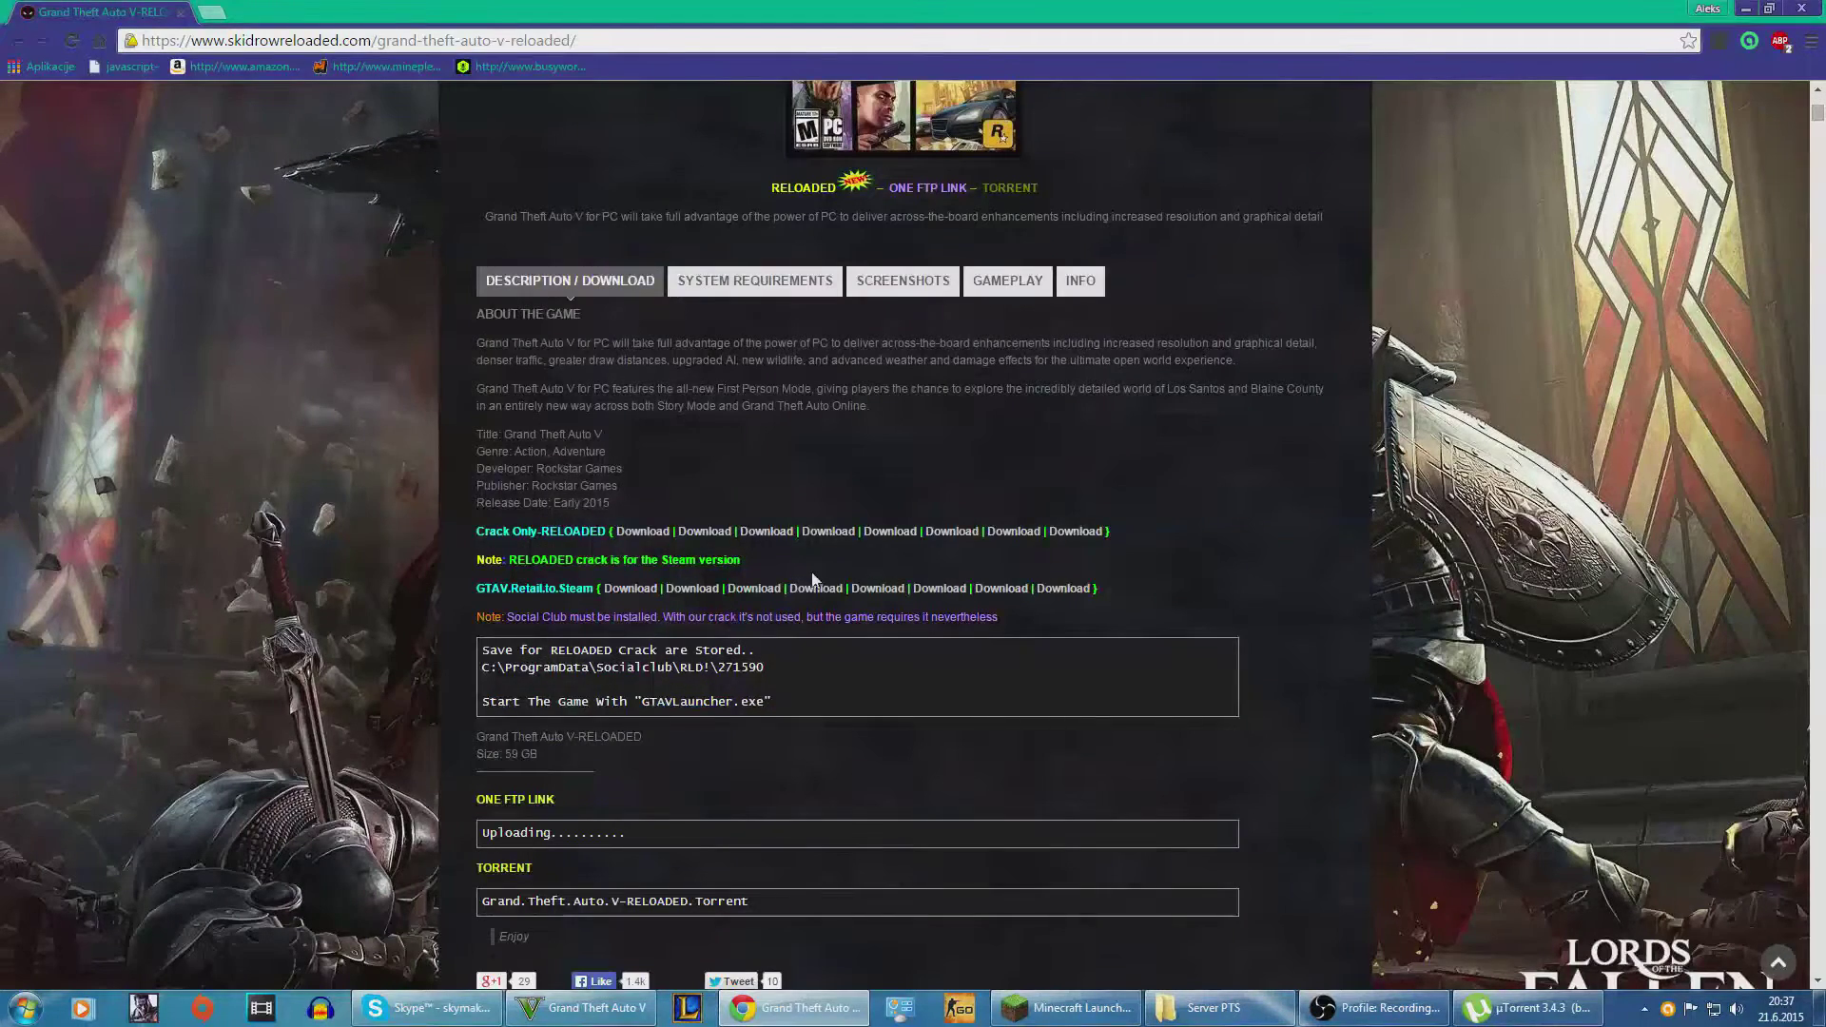
scroll(679, 750, down, 2)
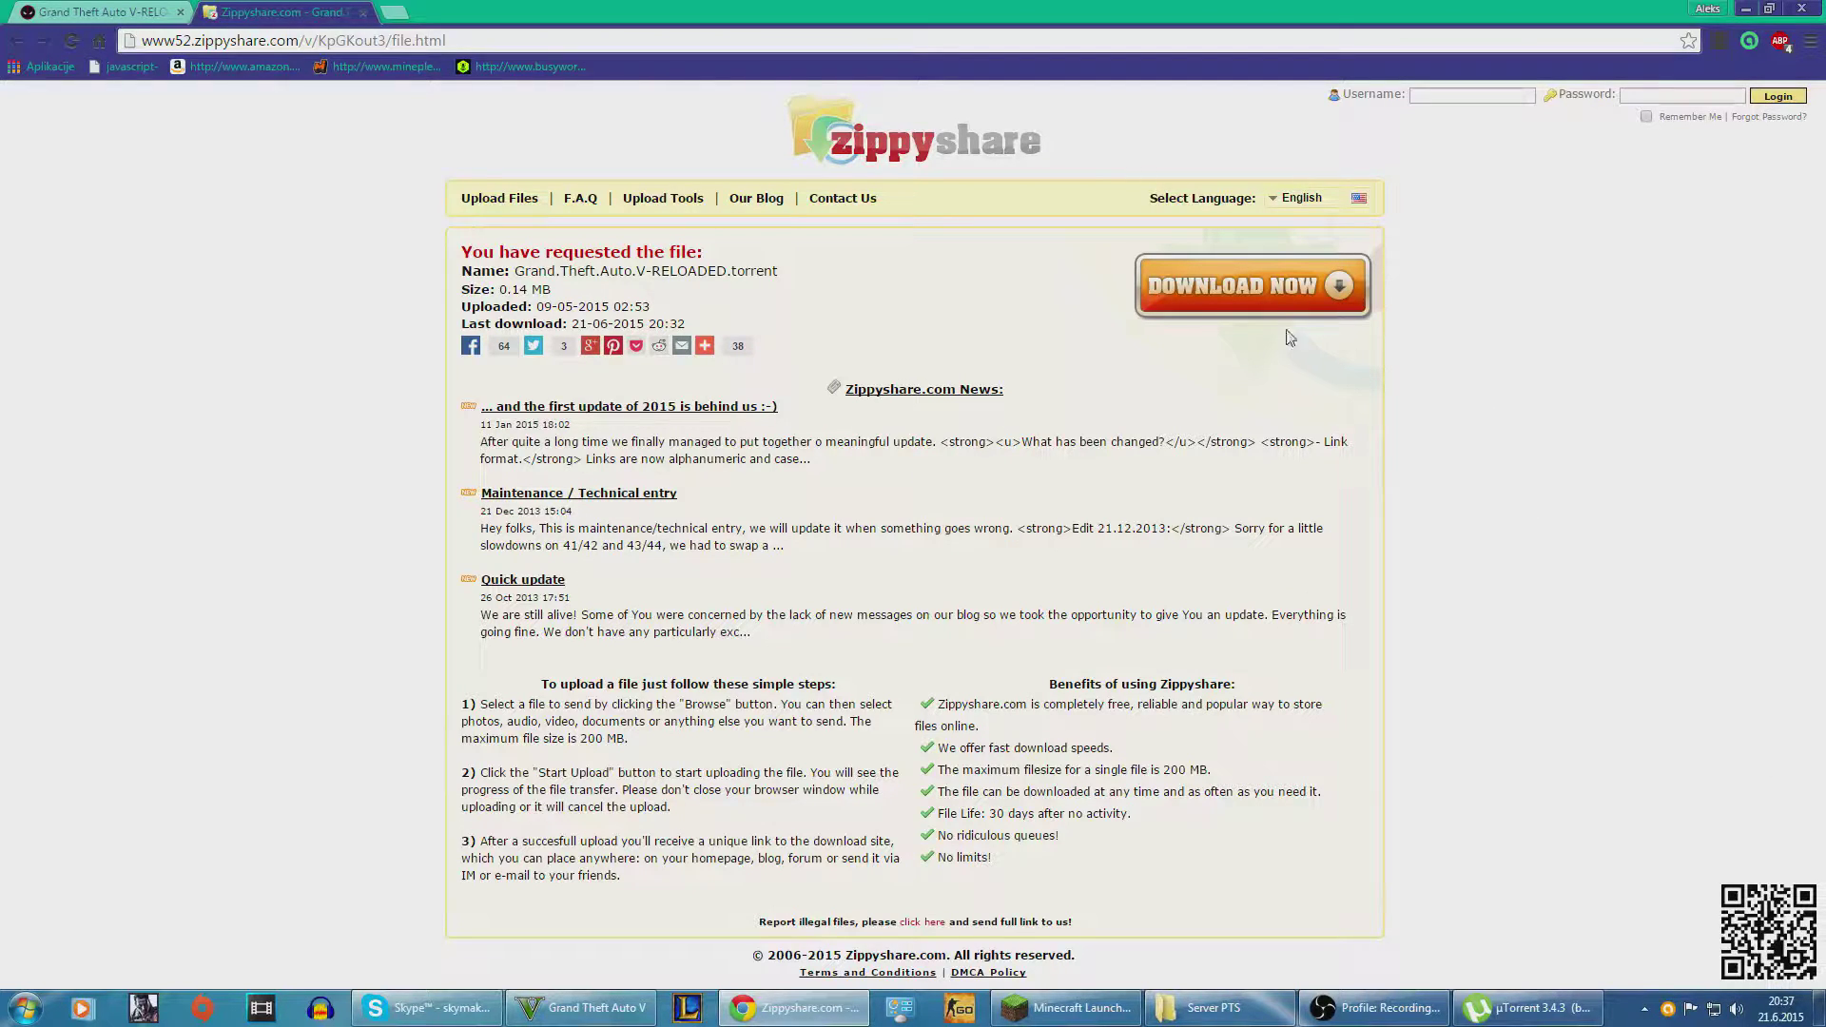
Step: Download Grand.Theft.Auto.V-RELOADED.torrent (0.14 MB) from Zippyshare and bring up its download-shelf menu
click(1213, 301)
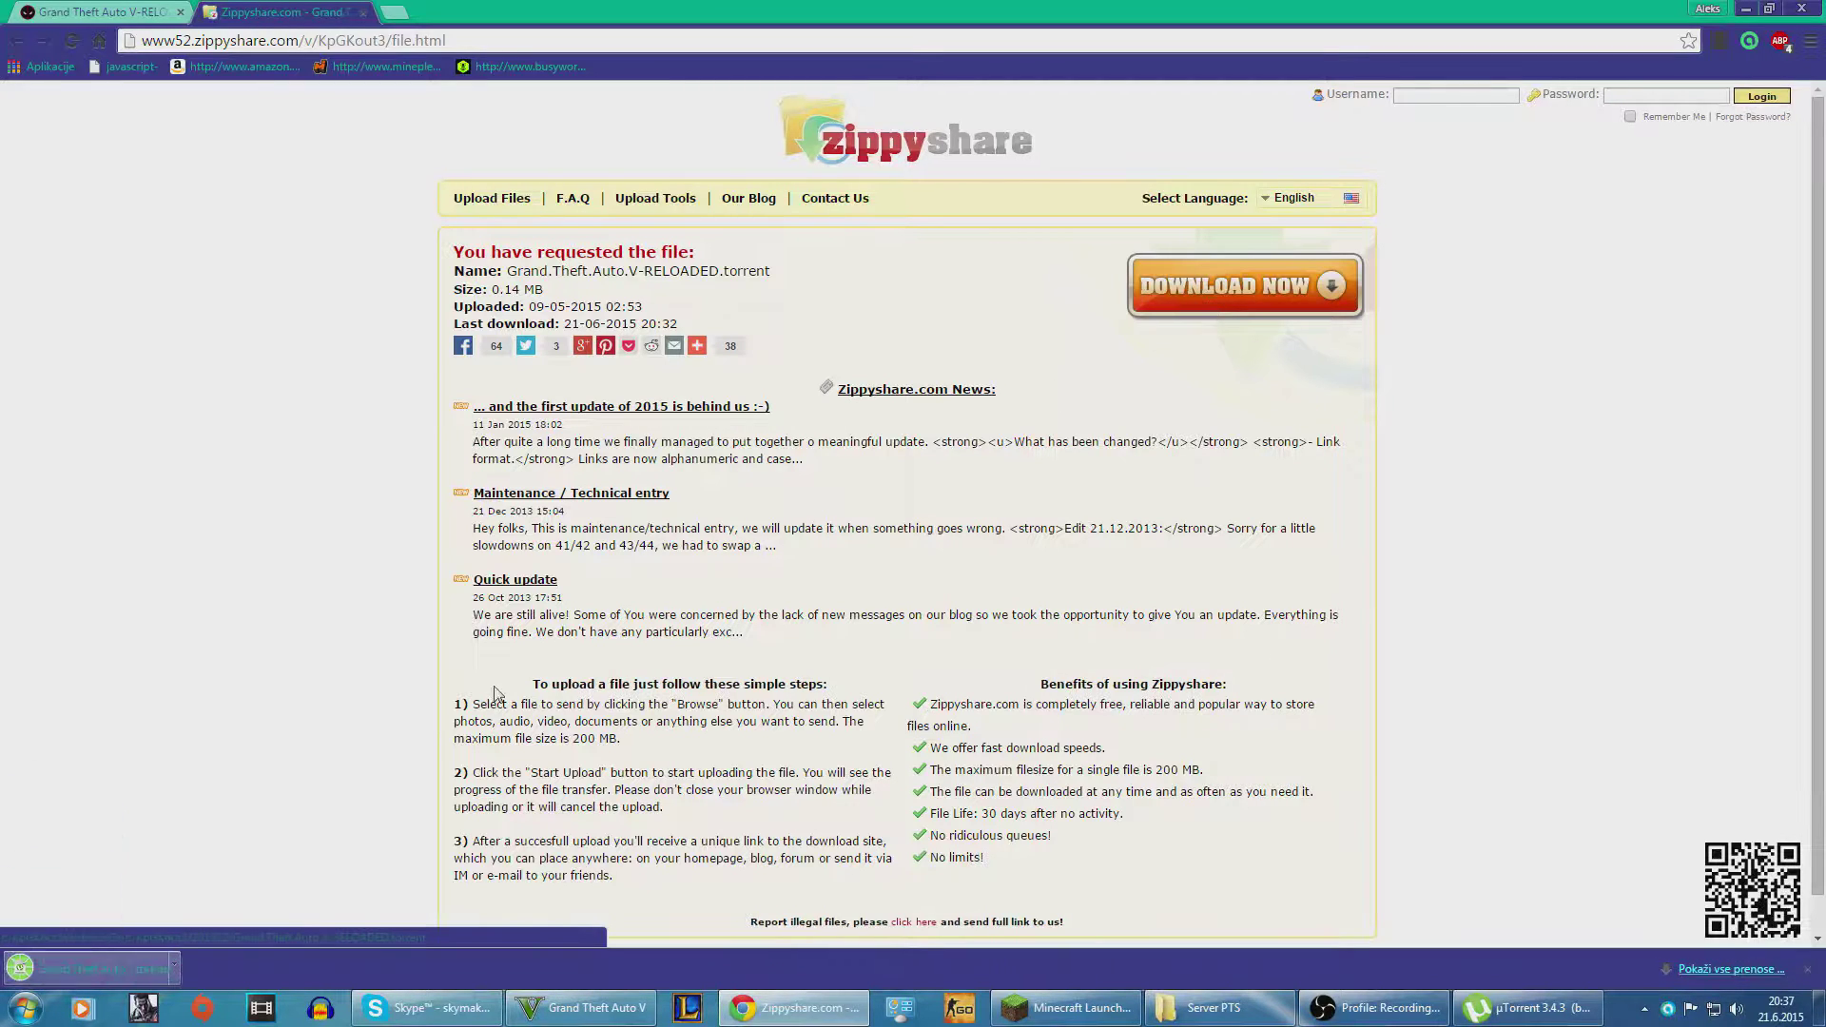
right_click(105, 968)
Step: Open the torrent in uTorrent, decline re-adding it, and dismiss the Windows Update notice
click(183, 853)
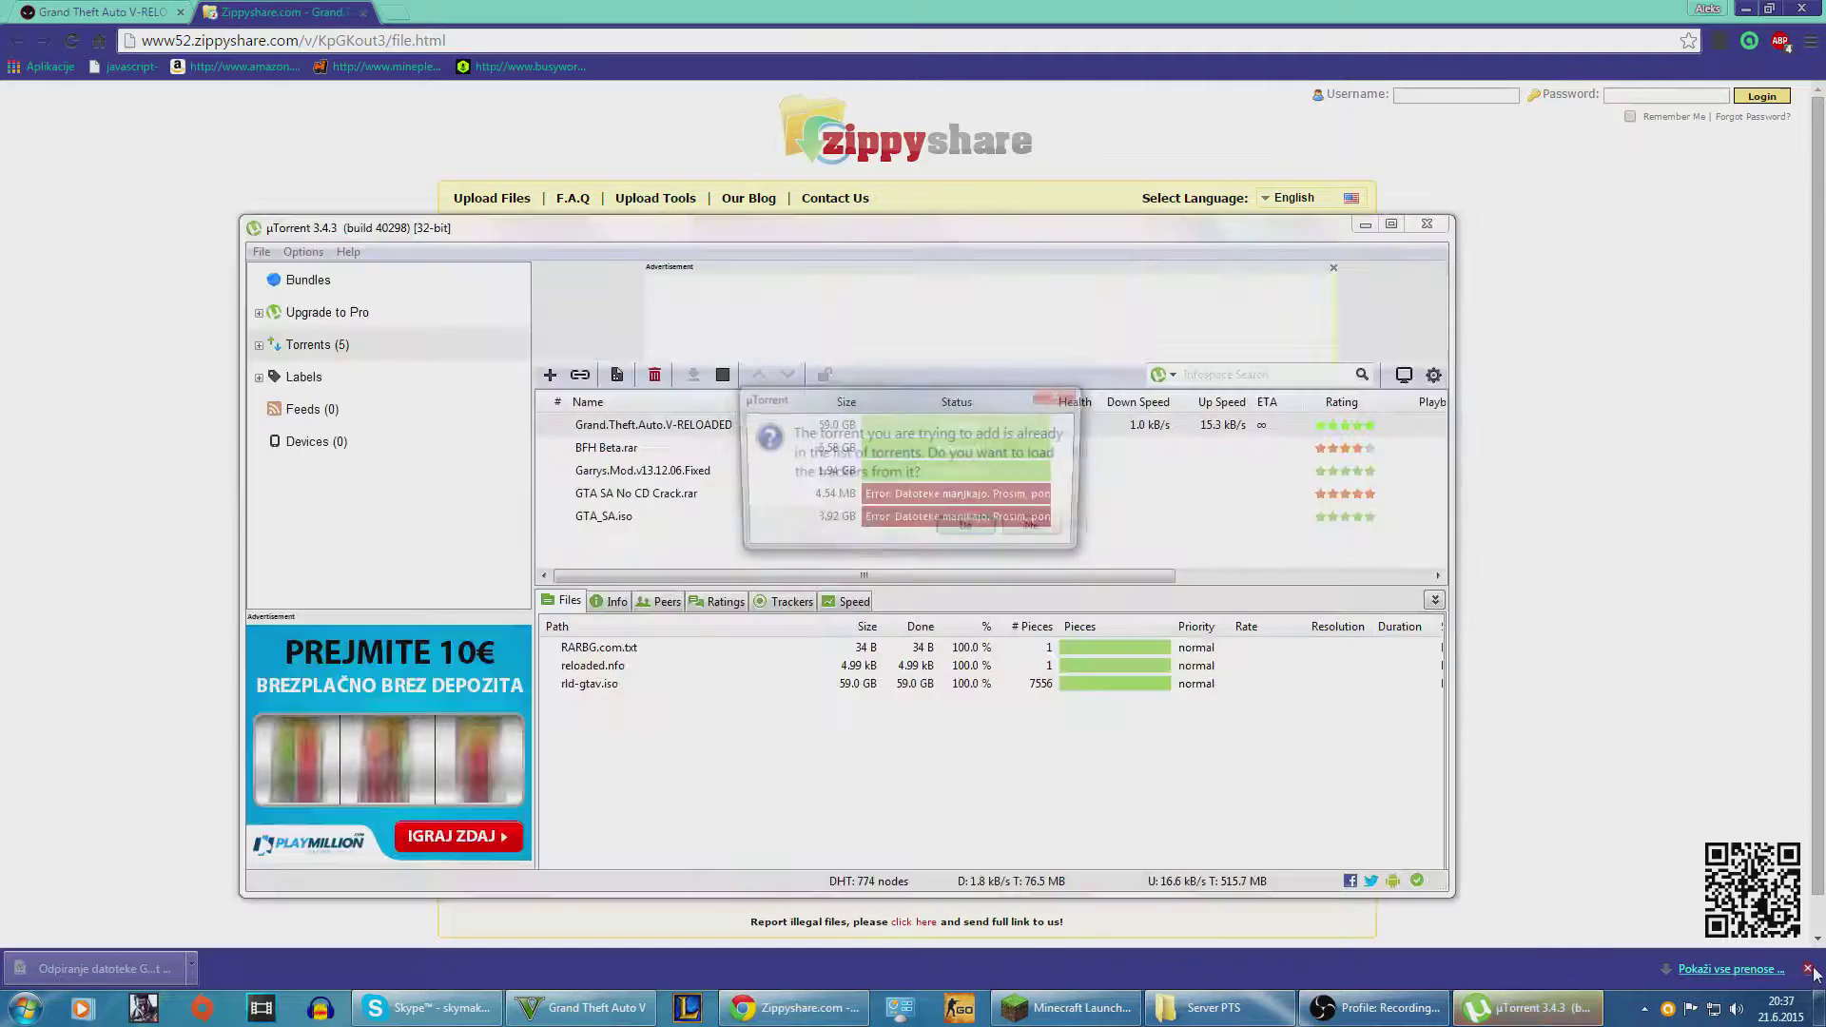
click(1041, 530)
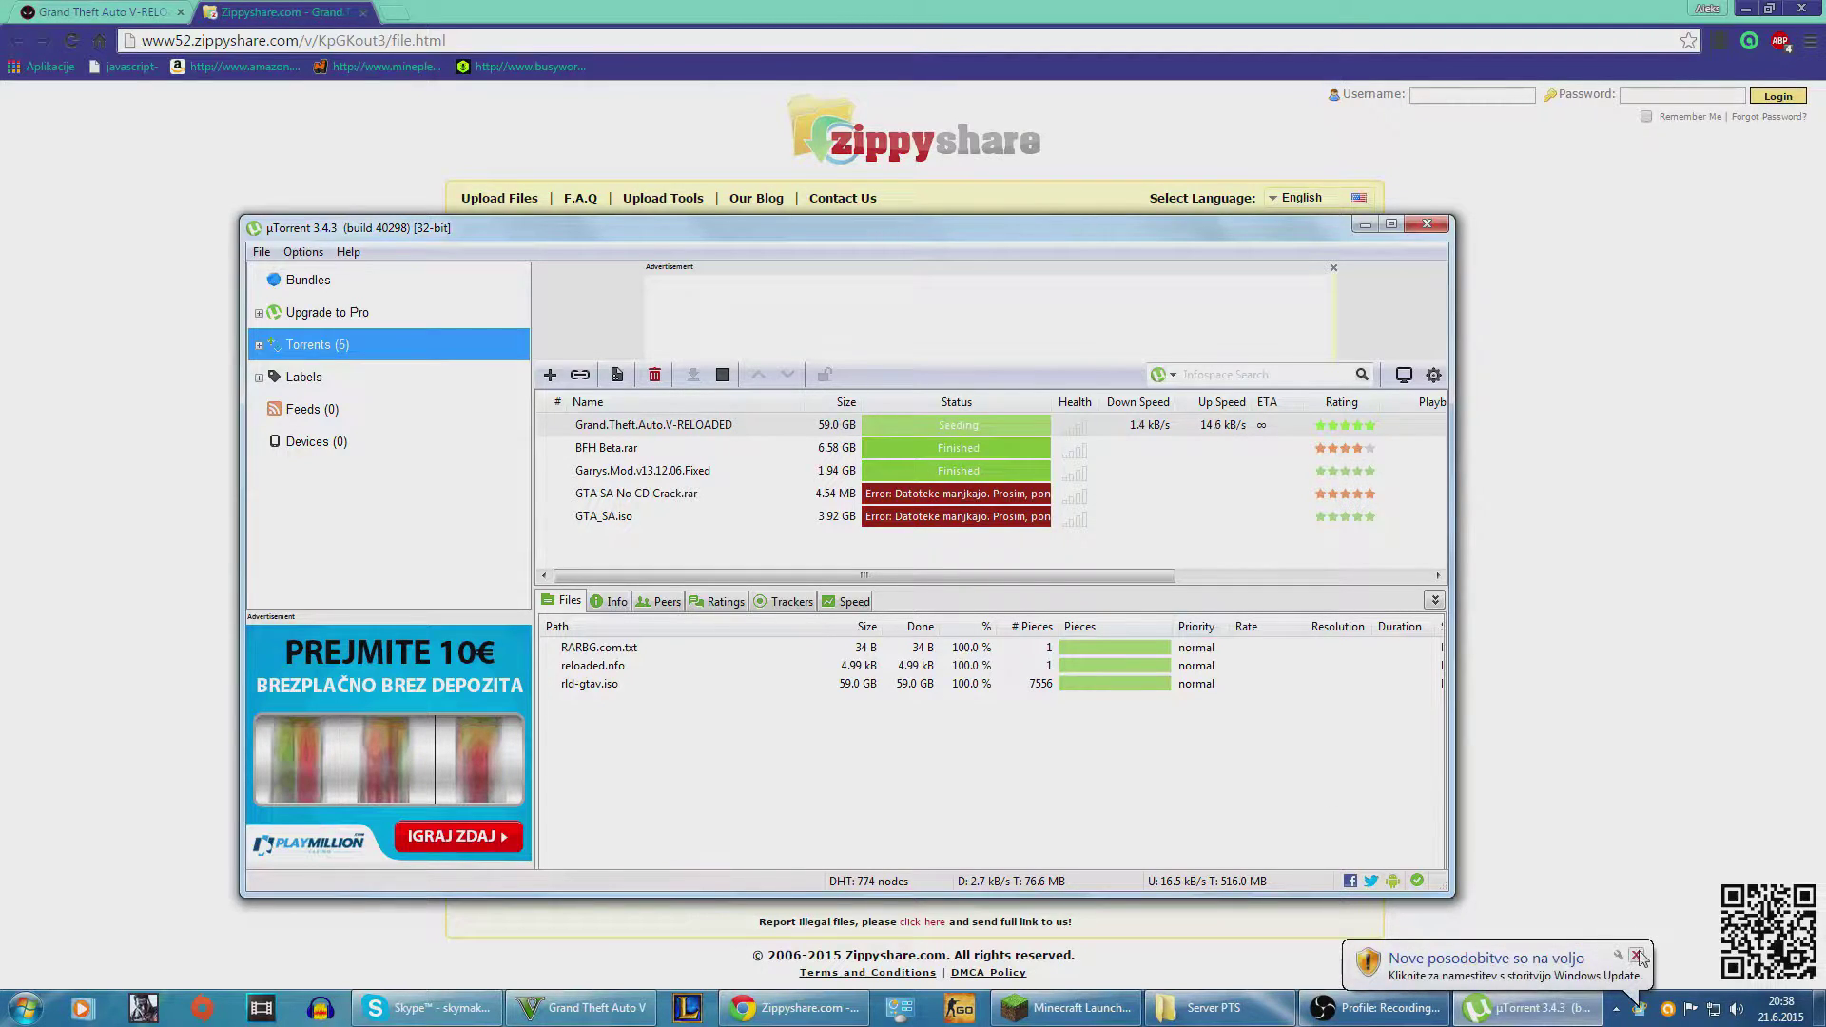
click(1637, 956)
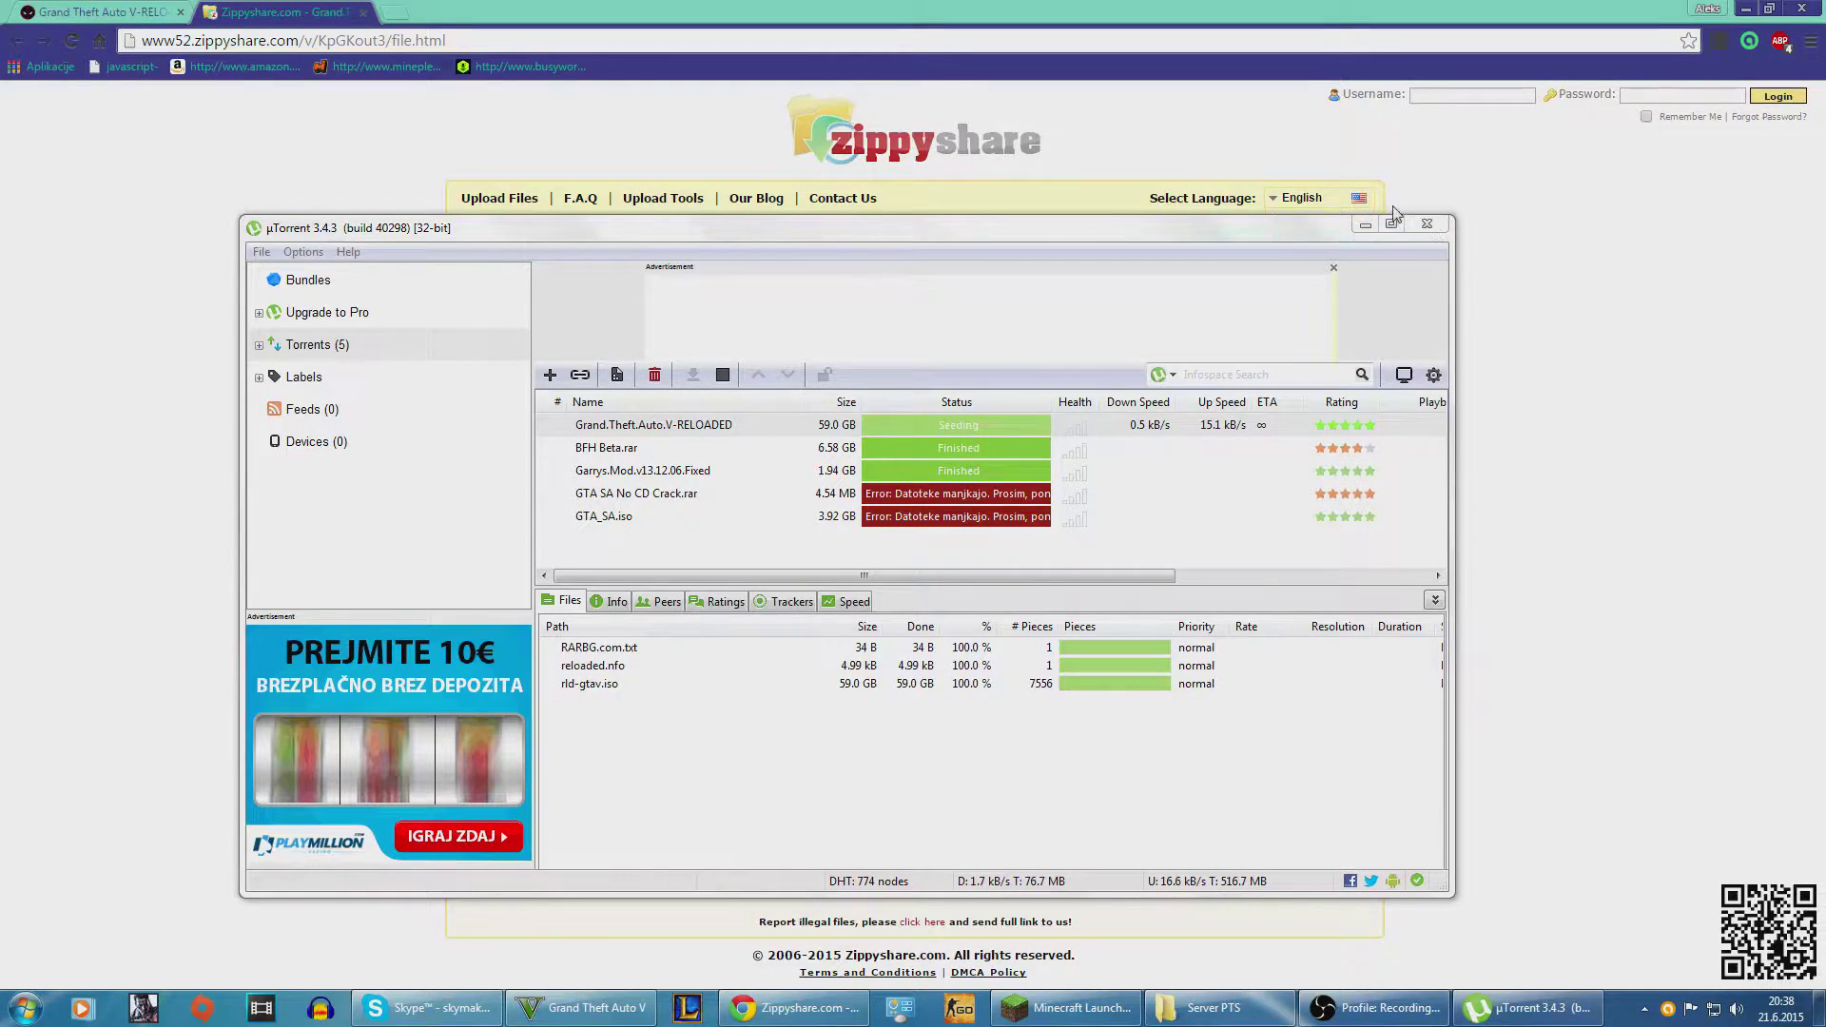
Step: Open the containing folder of the seeding Grand.Theft.Auto.V-RELOADED torrent, continuing past the Plus prompt
click(1364, 225)
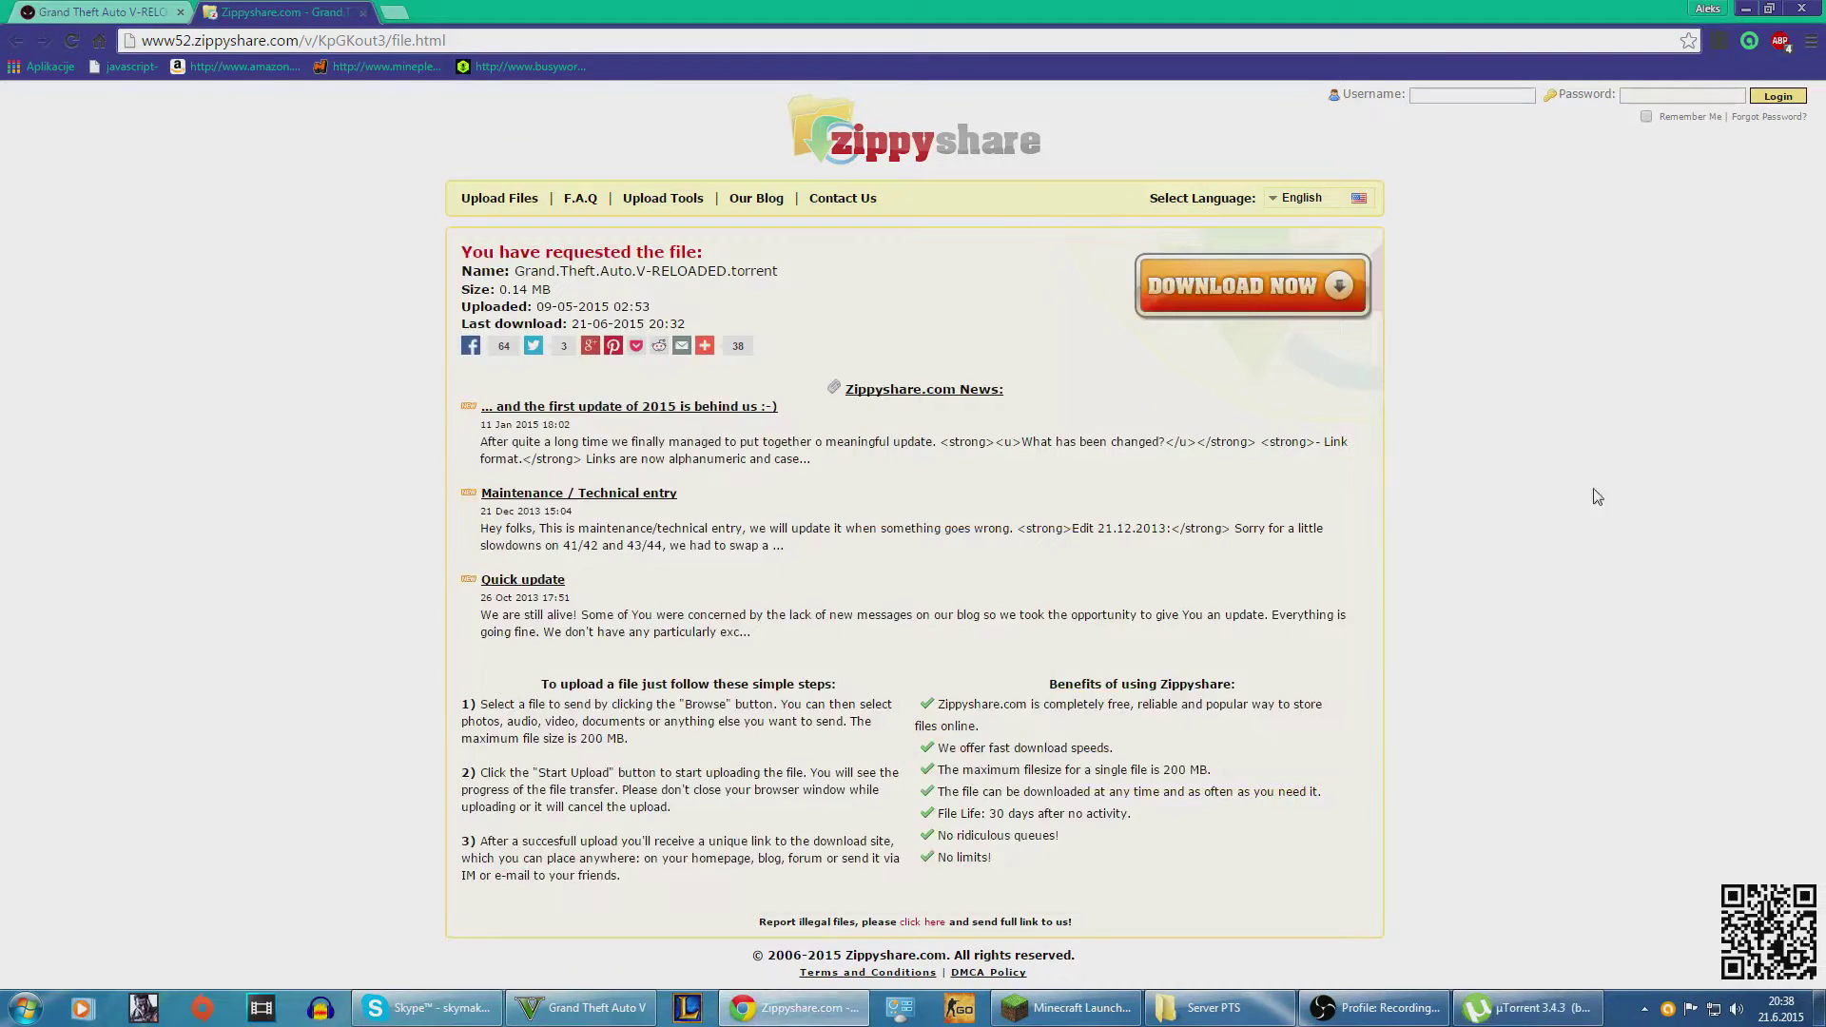
click(1818, 1007)
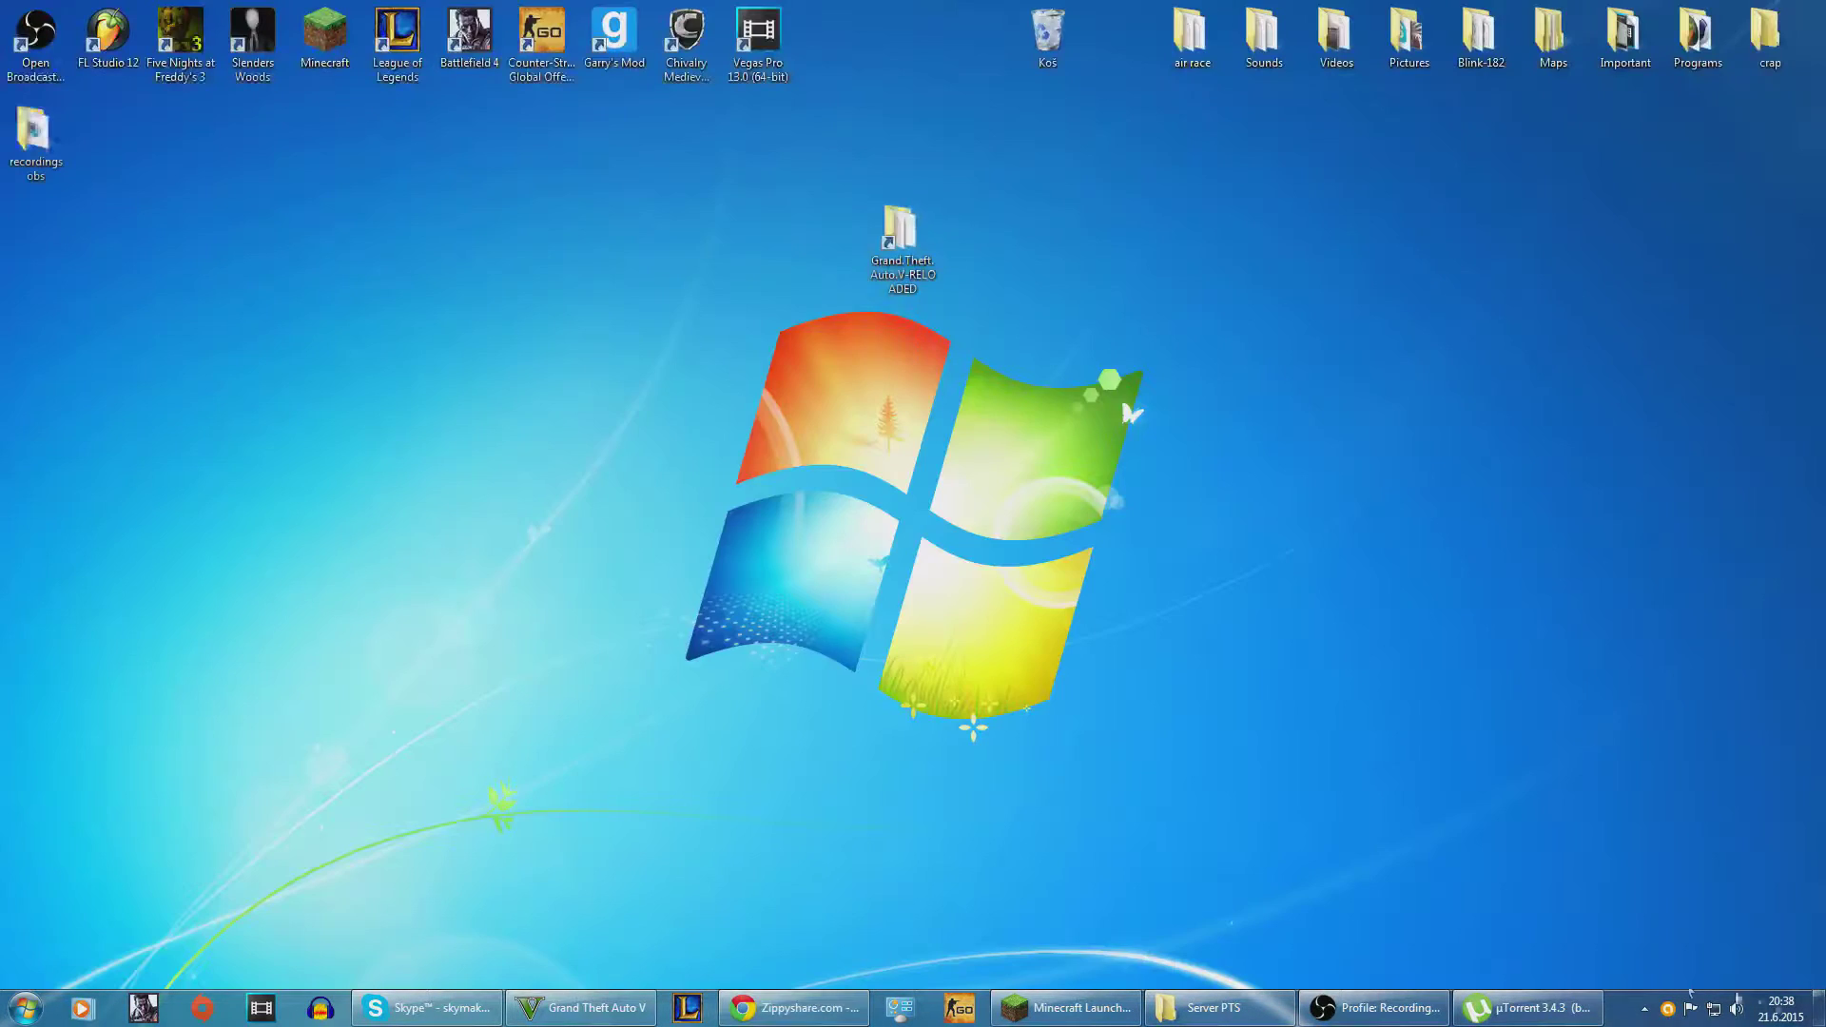
click(1553, 1007)
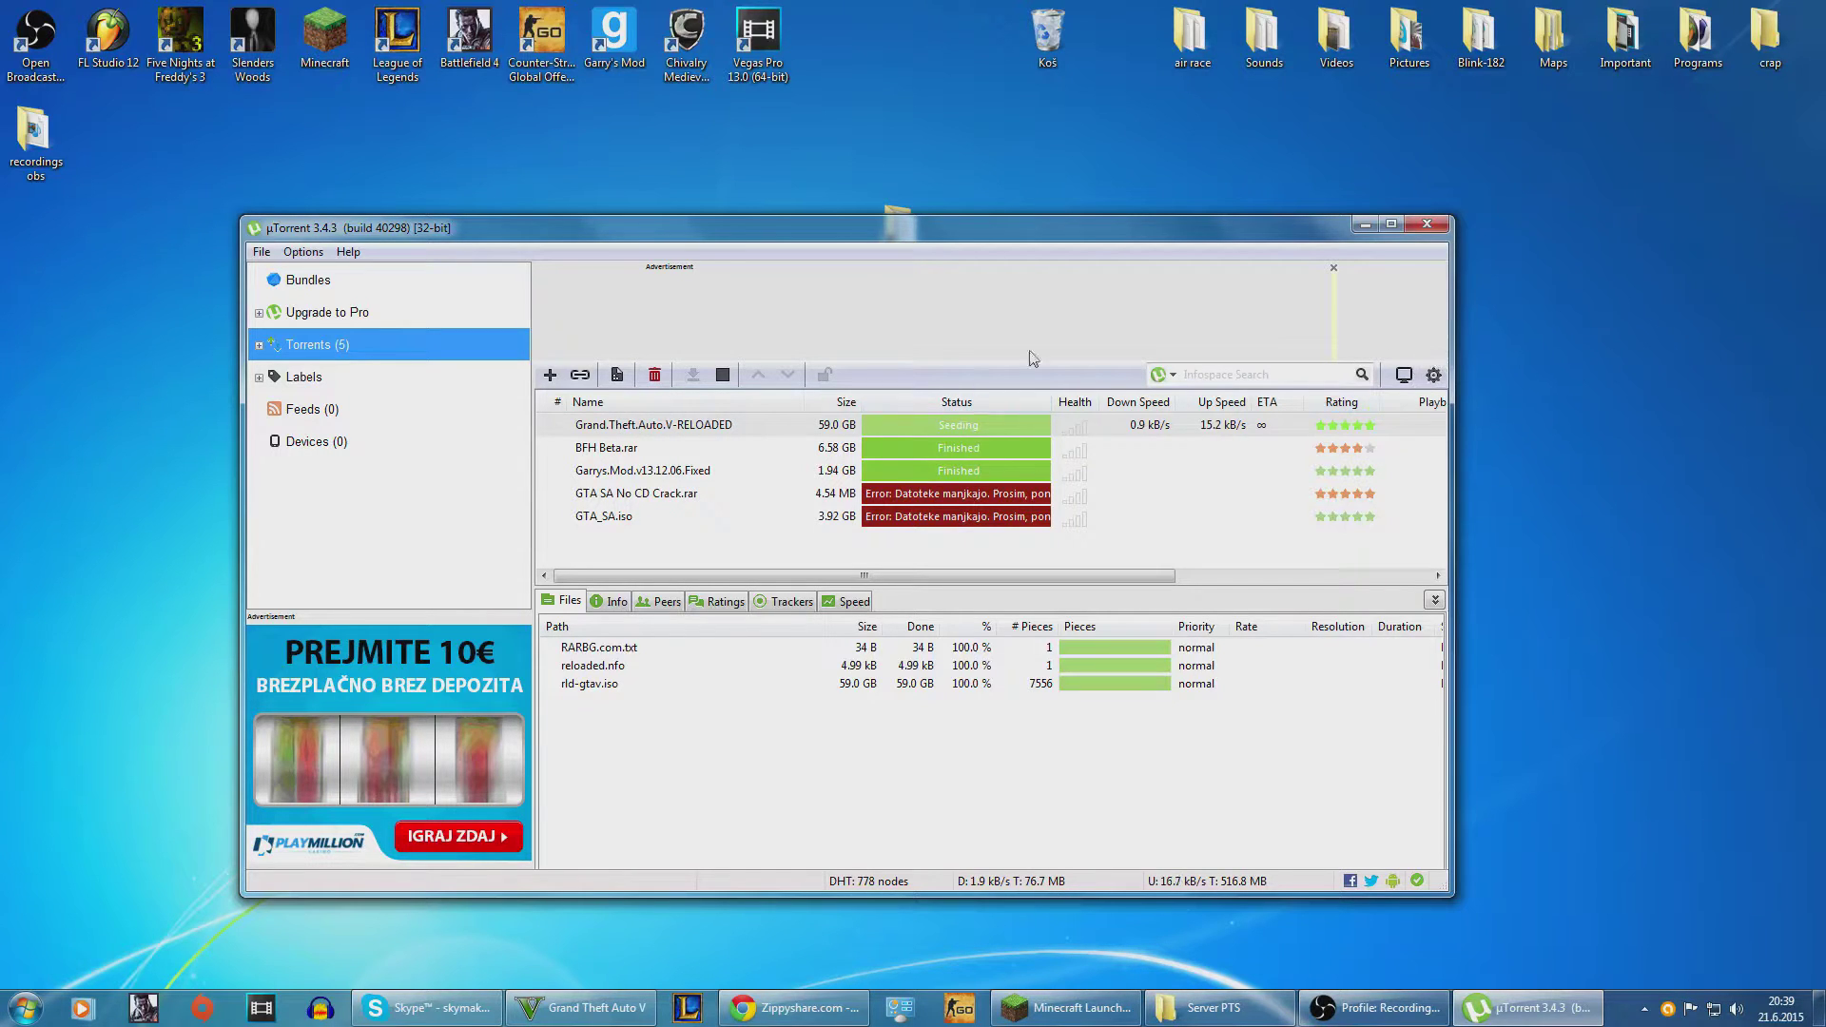
right_click(948, 424)
click(1051, 486)
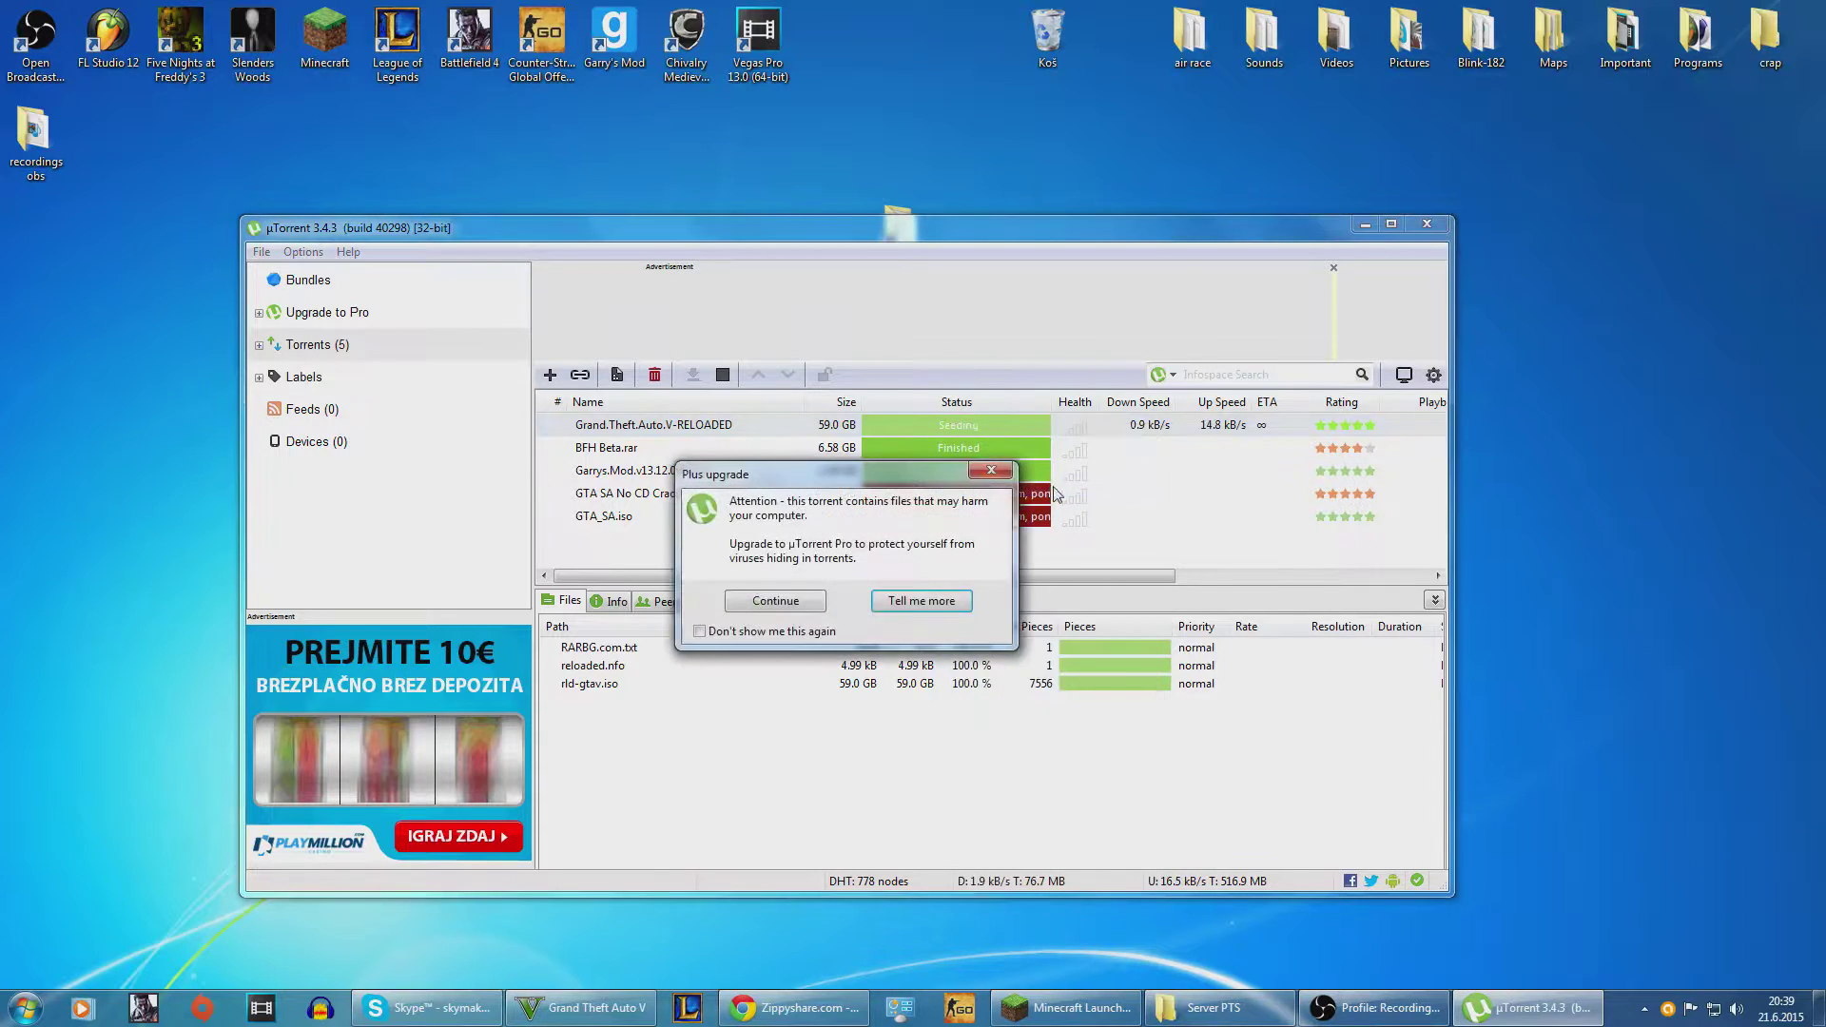
click(774, 600)
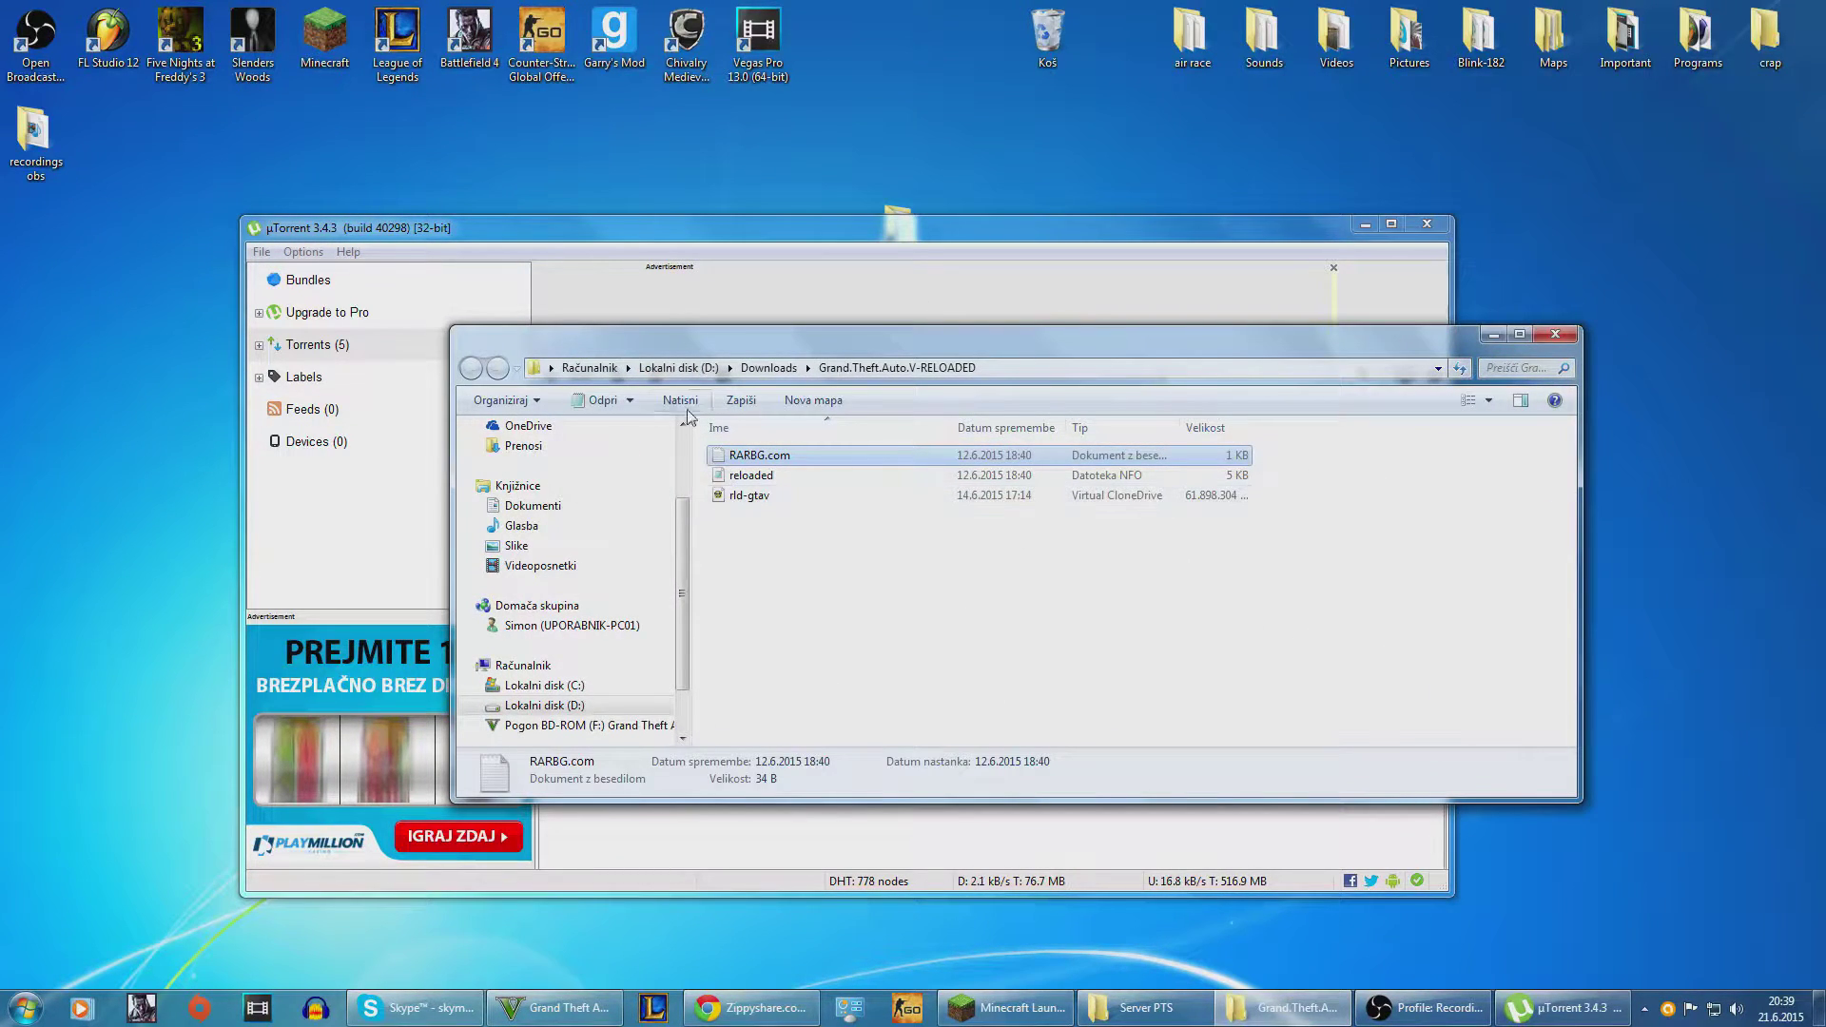
Step: Minimize uTorrent and open the context menu of the rld-gtav disc image
click(1364, 224)
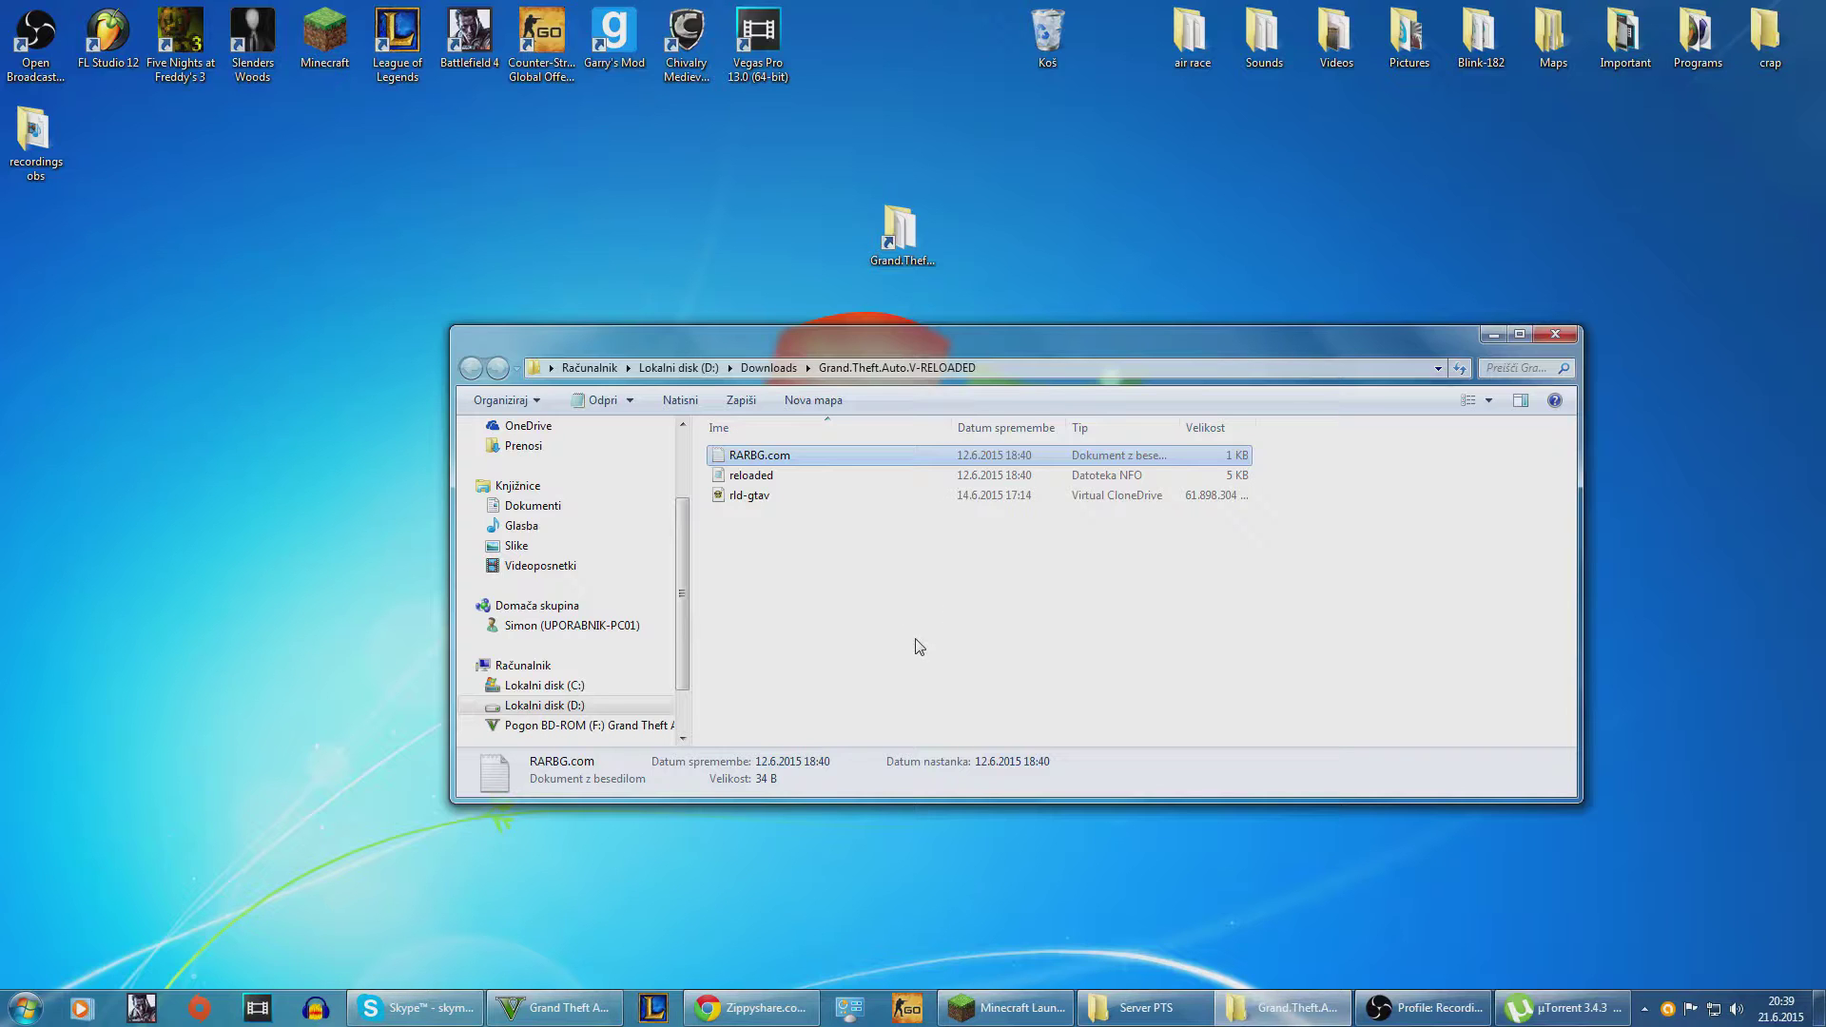
click(738, 495)
right_click(758, 495)
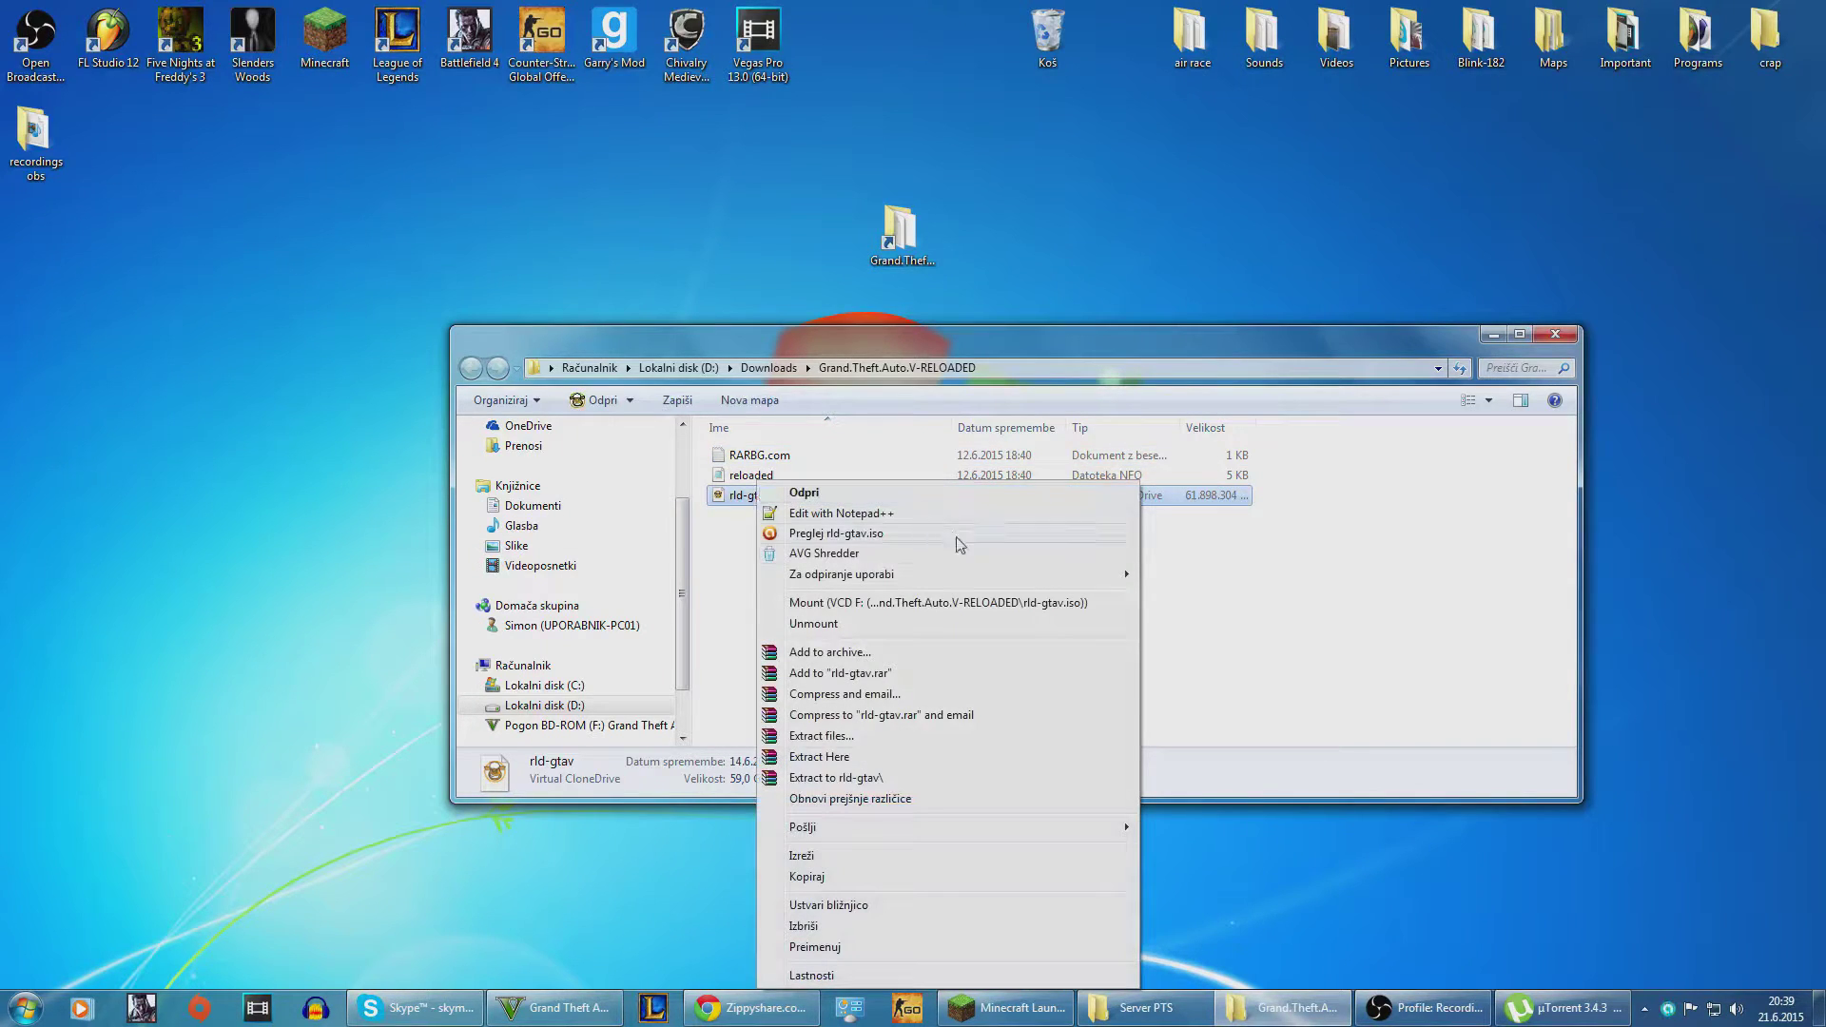
click(911, 498)
right_click(827, 499)
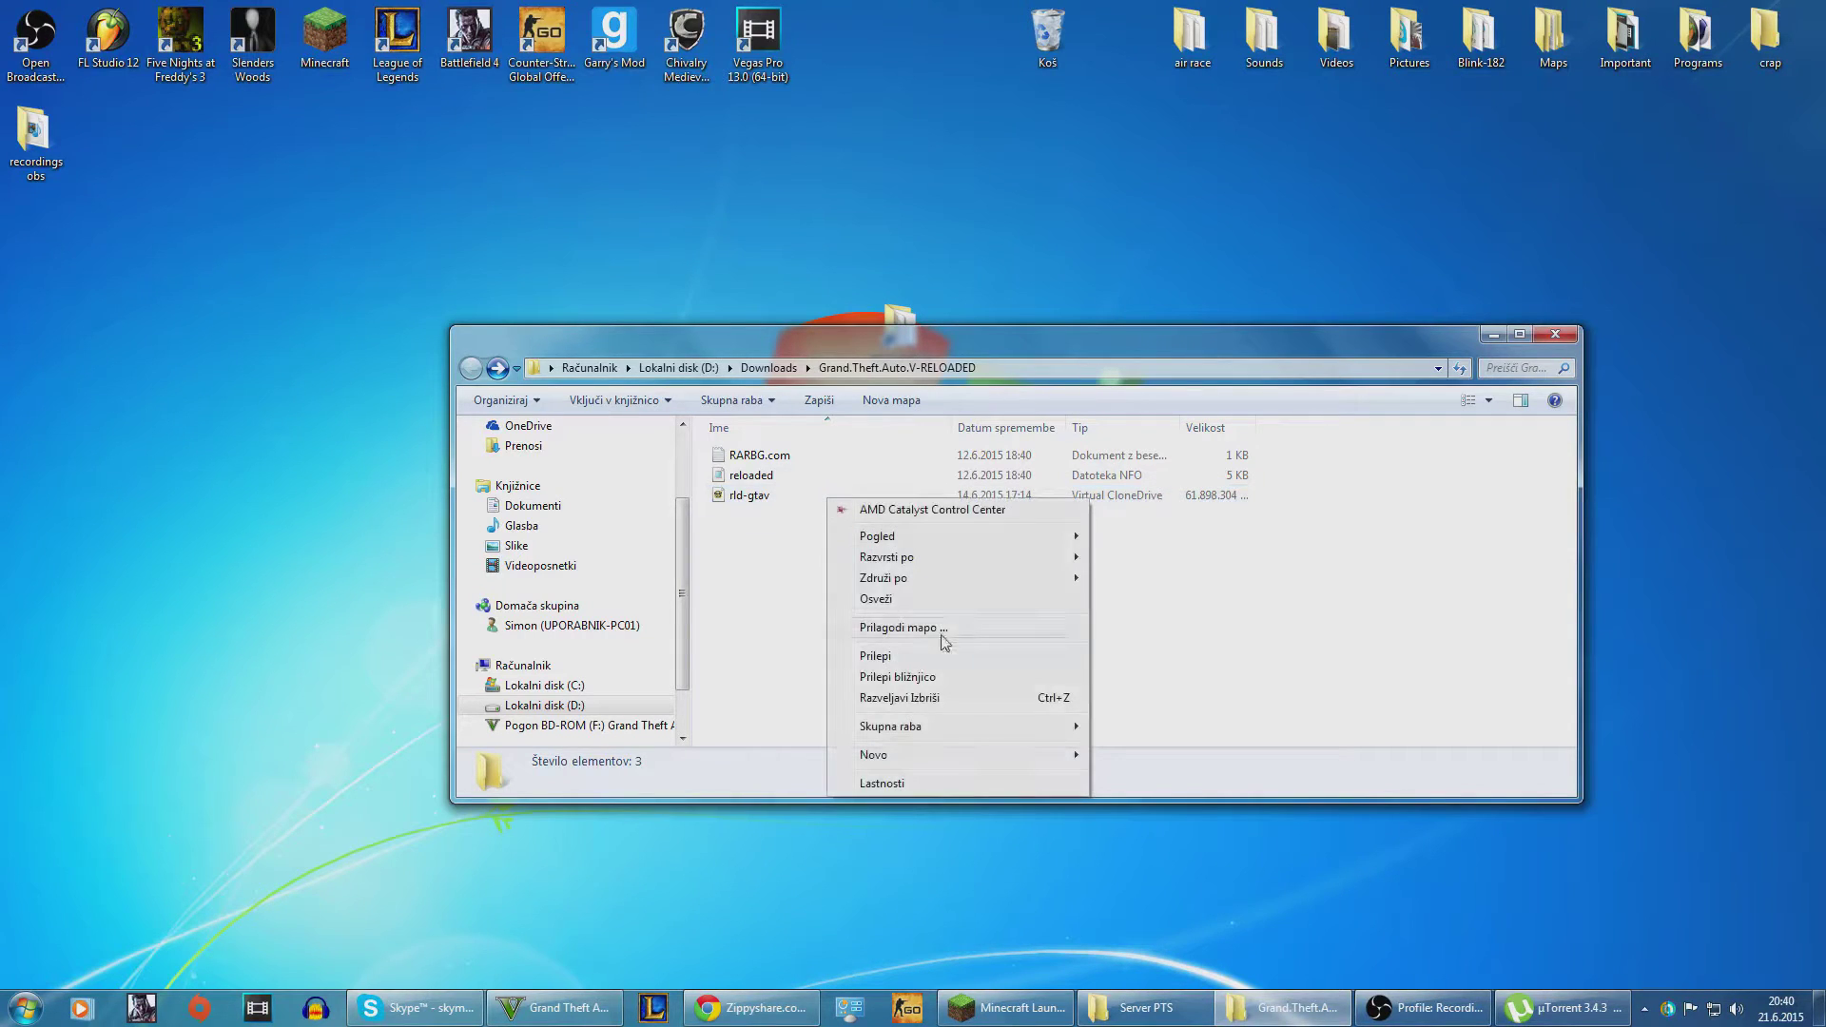
right_click(742, 496)
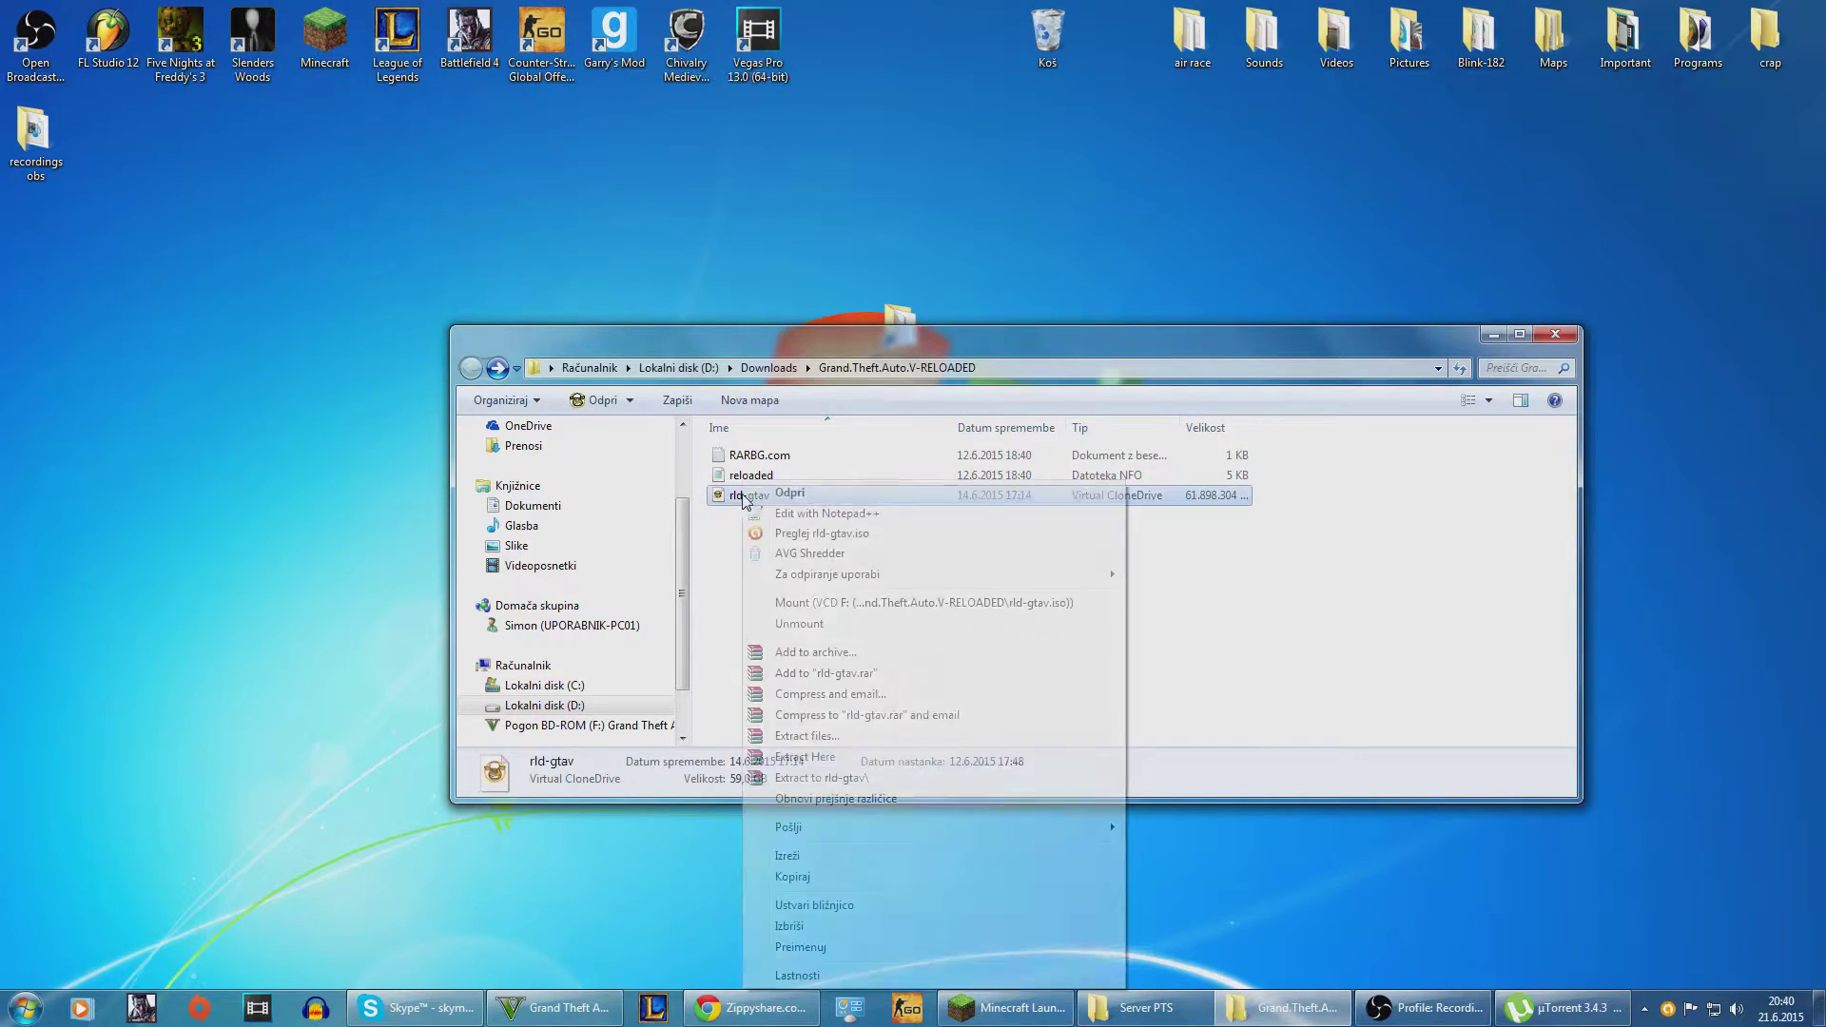
Step: Start a WinRAR archive of rld-gtav, browse D:\Igre for a location, then cancel everything
click(839, 654)
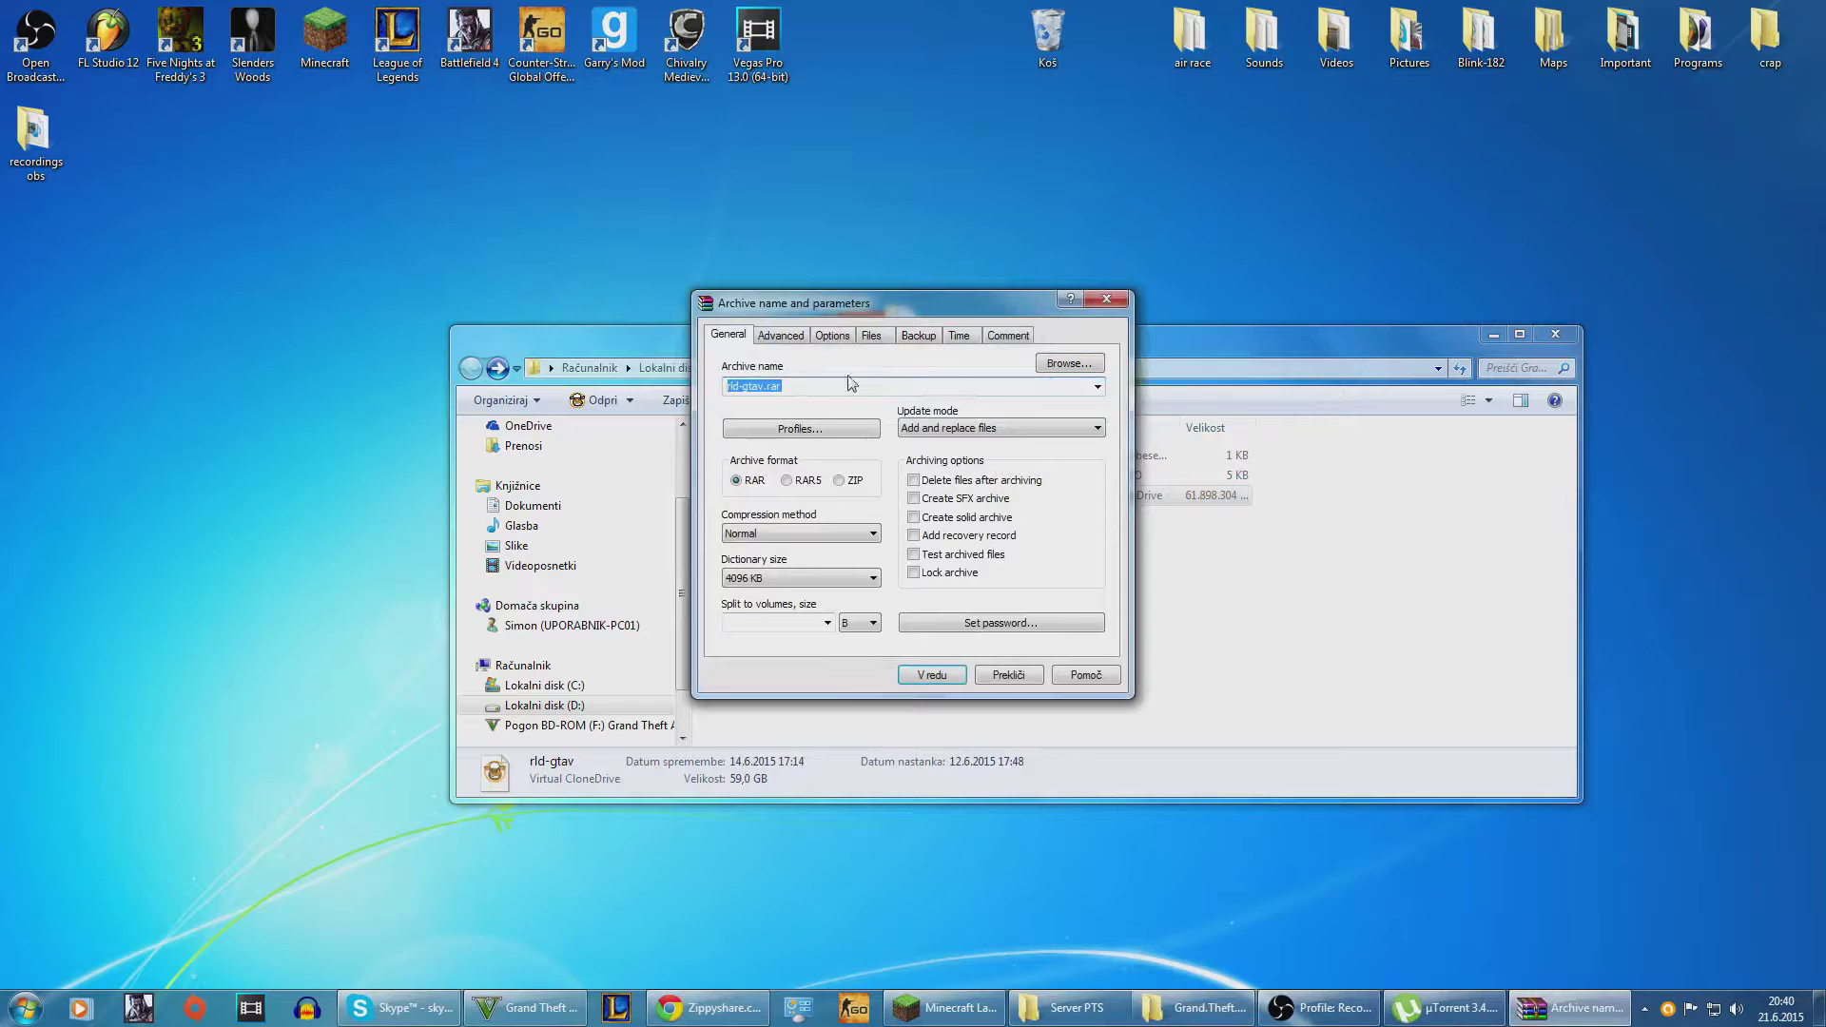
click(1076, 370)
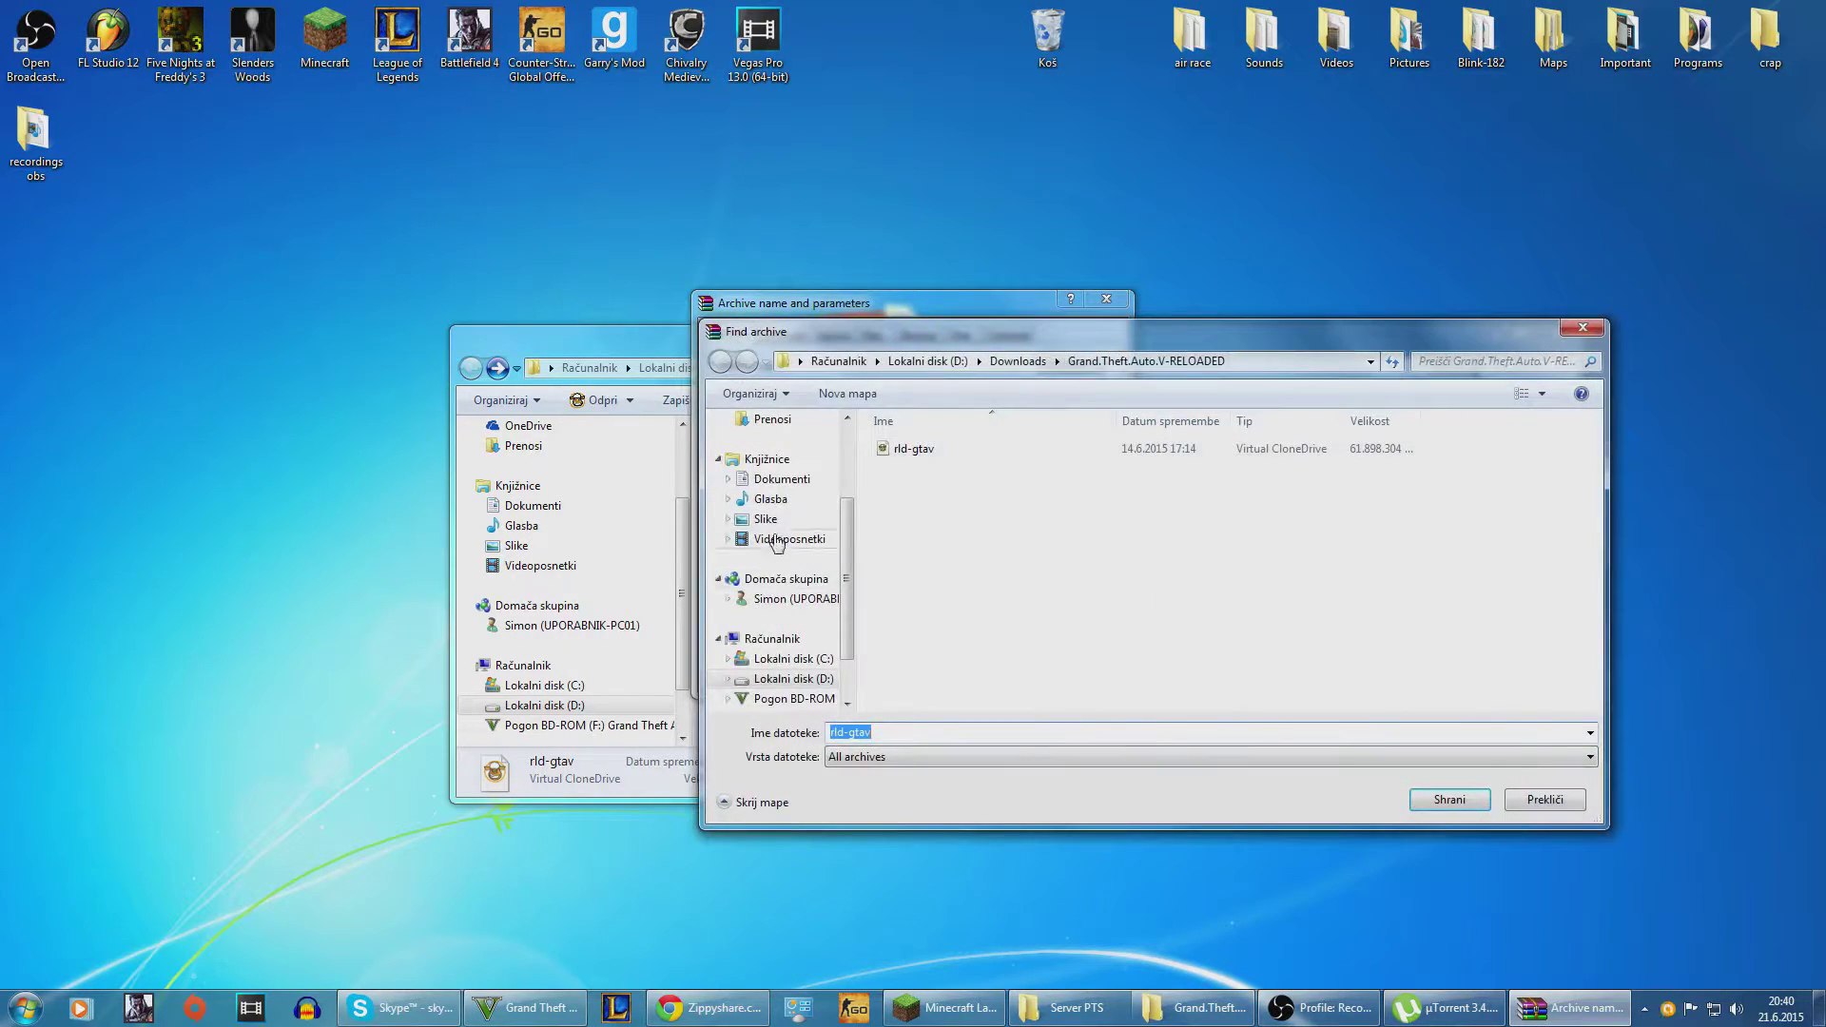
click(794, 658)
click(793, 678)
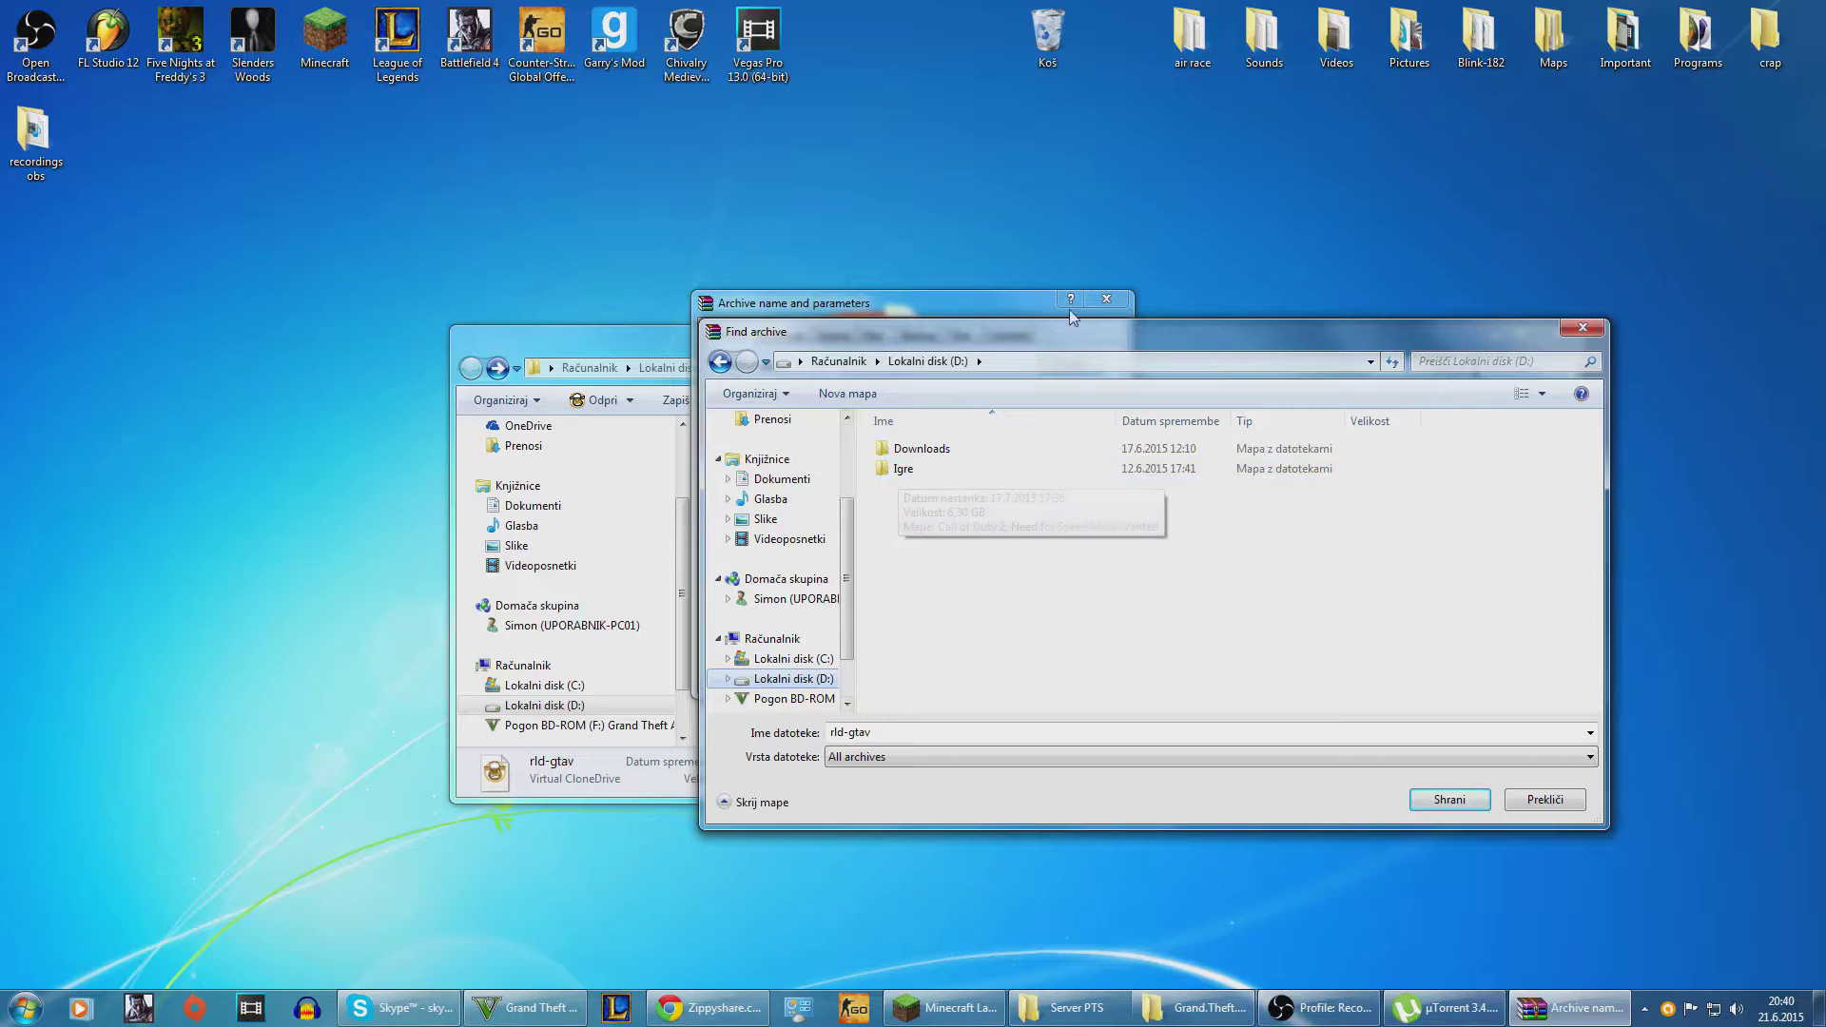
double_click(992, 469)
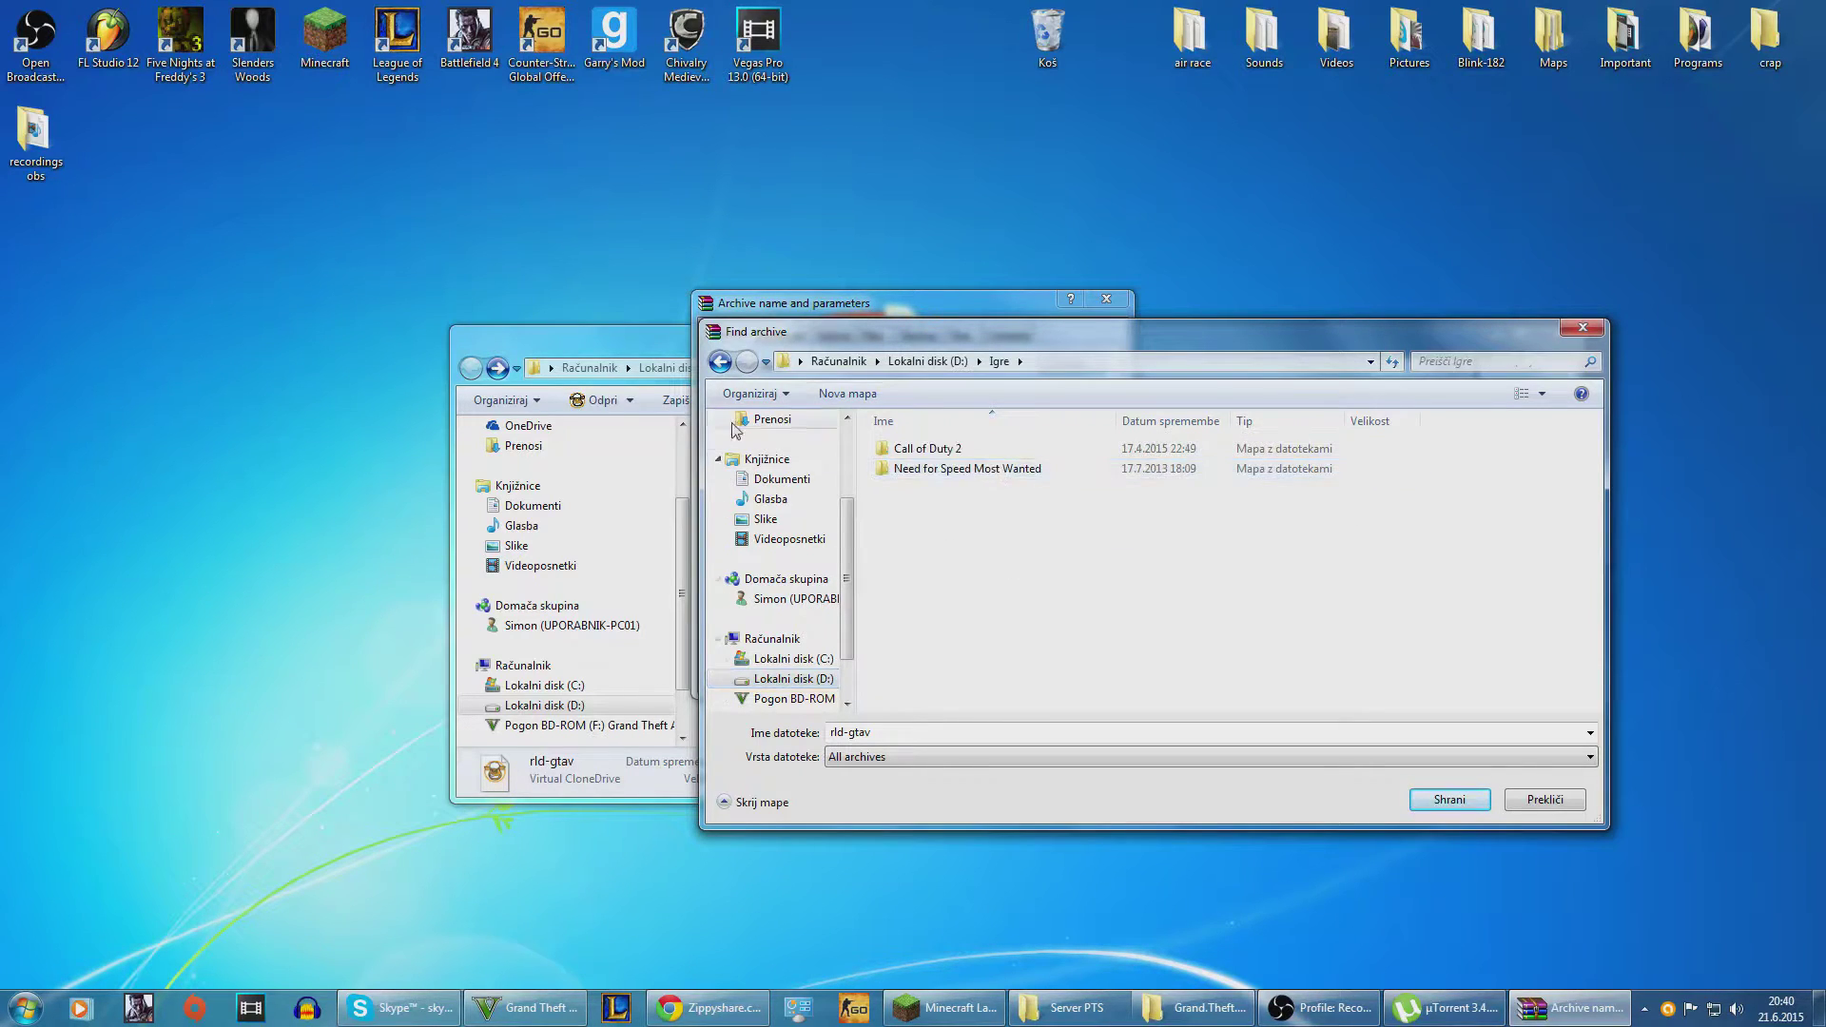
click(720, 362)
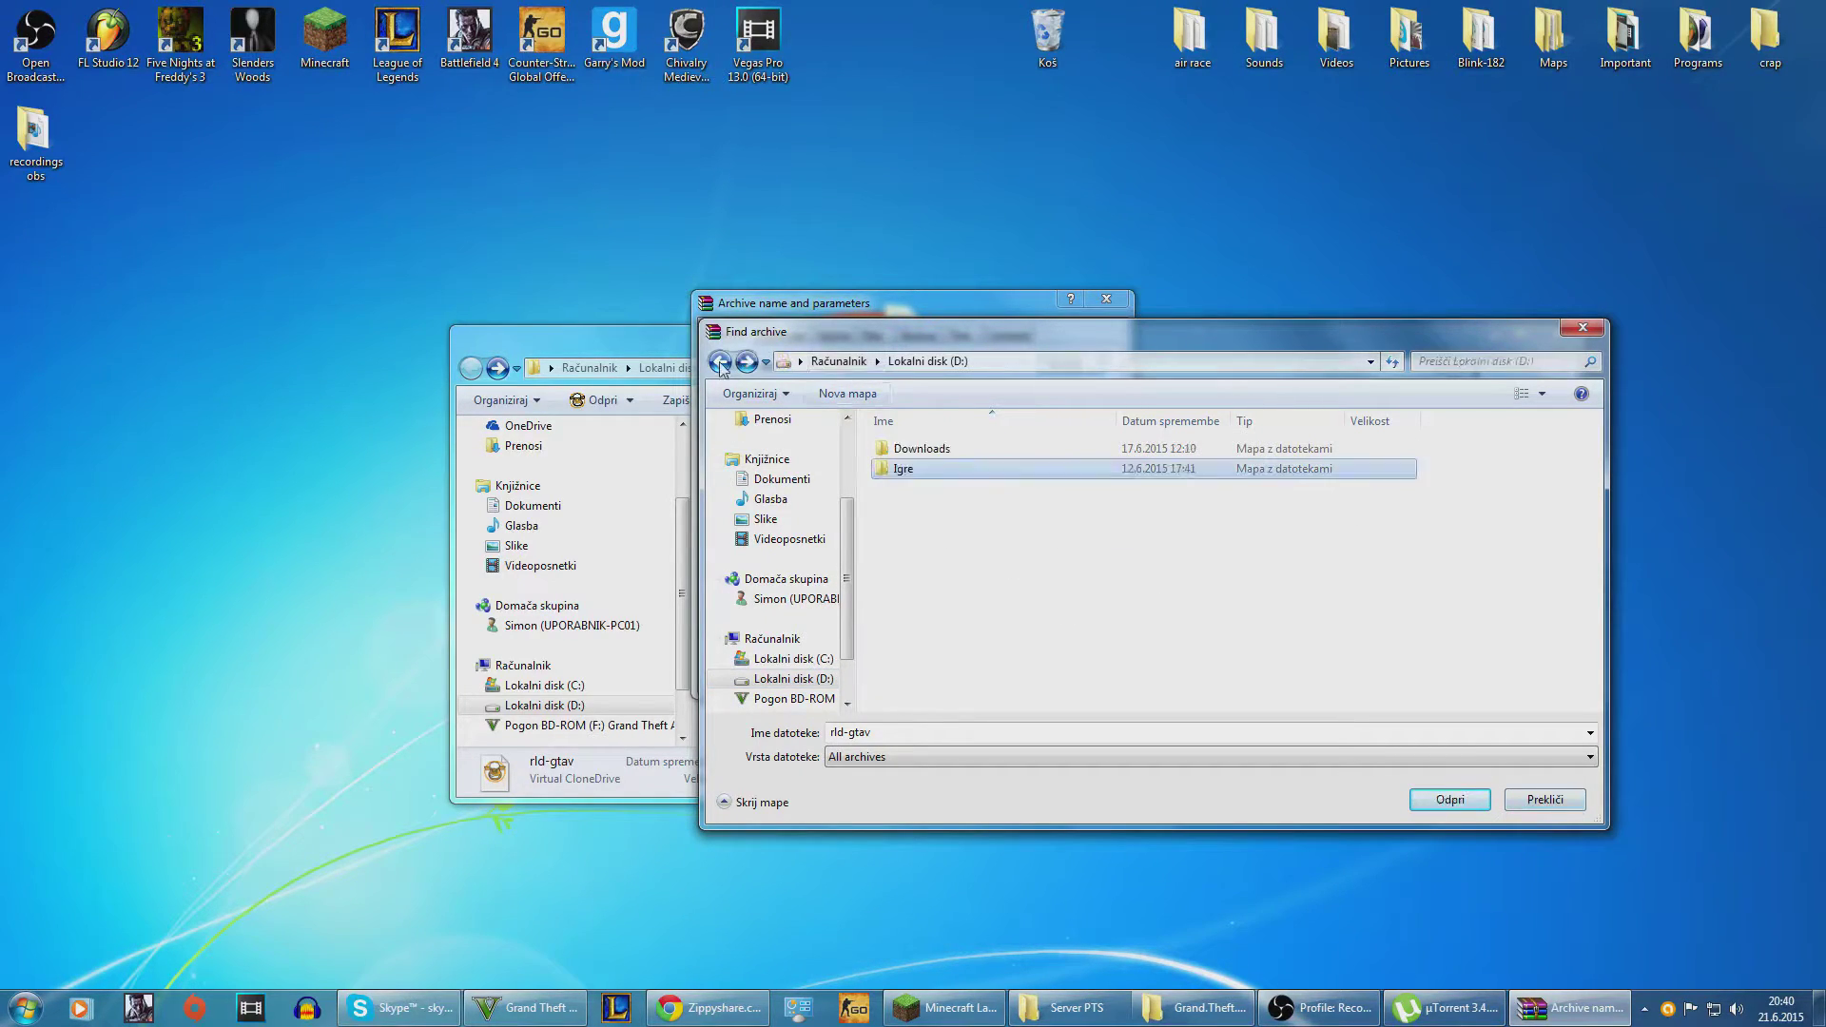
click(1578, 327)
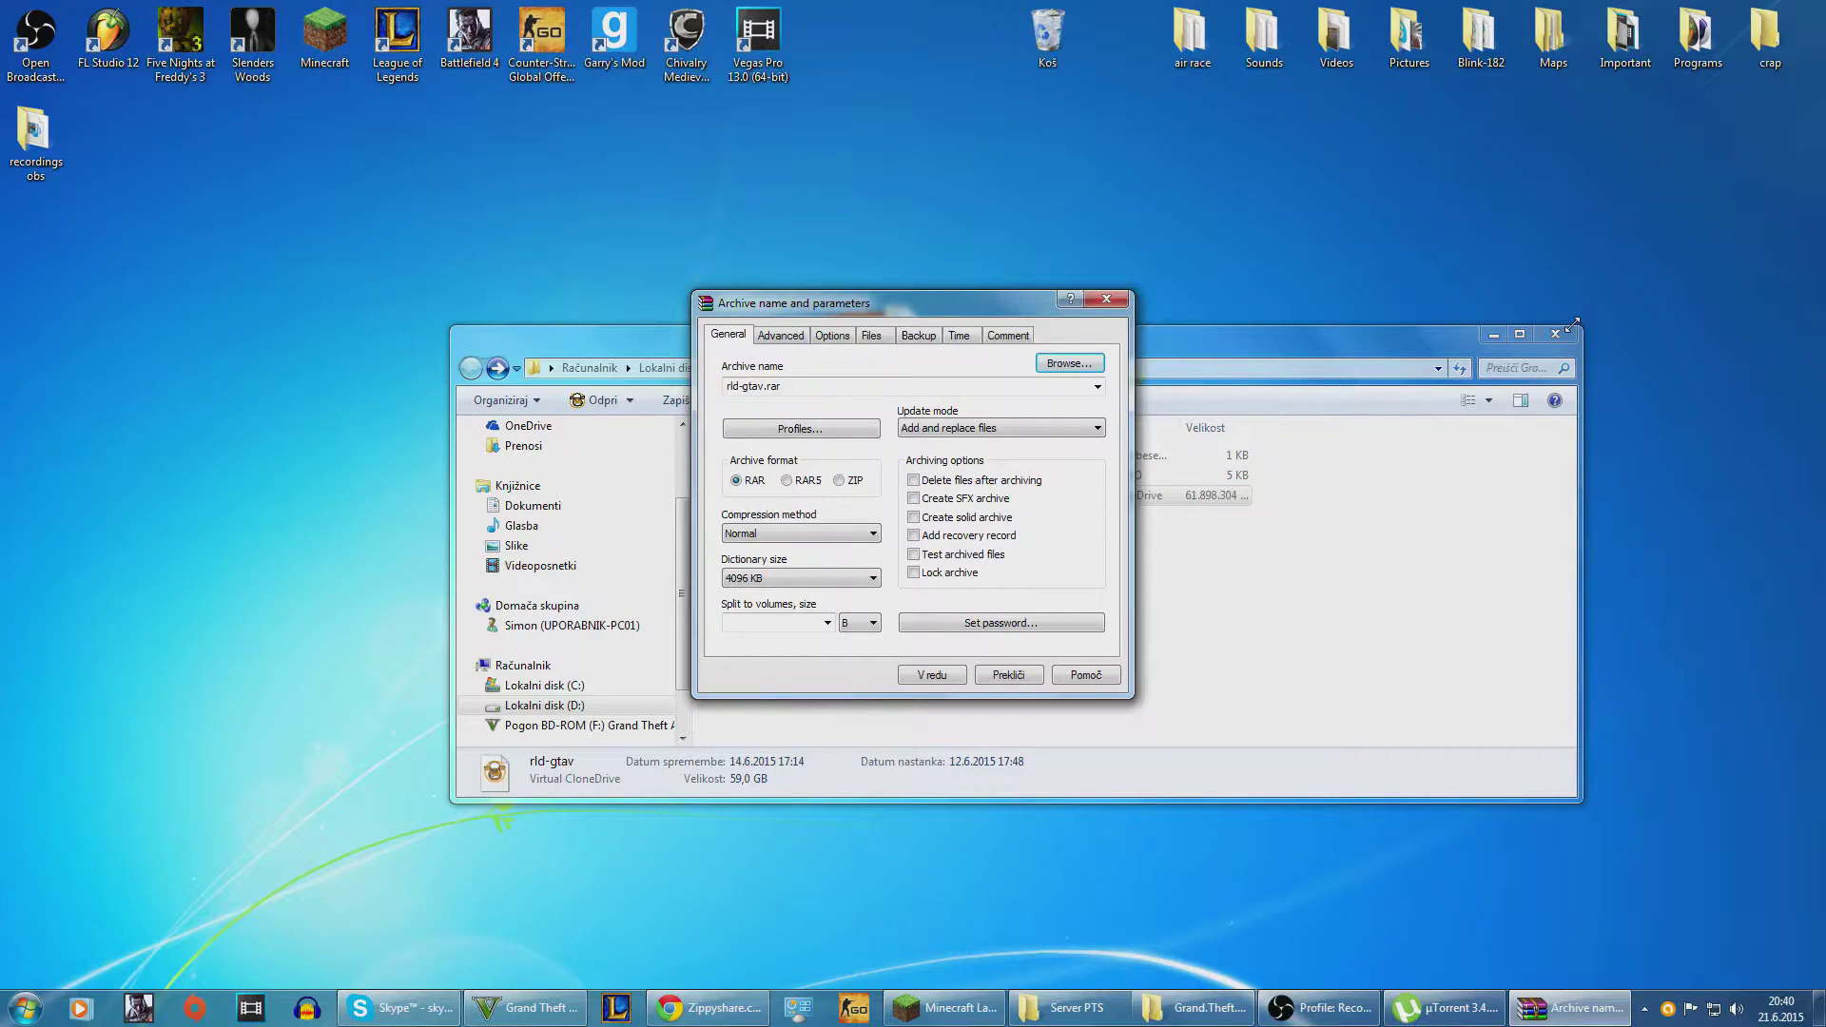
click(1105, 298)
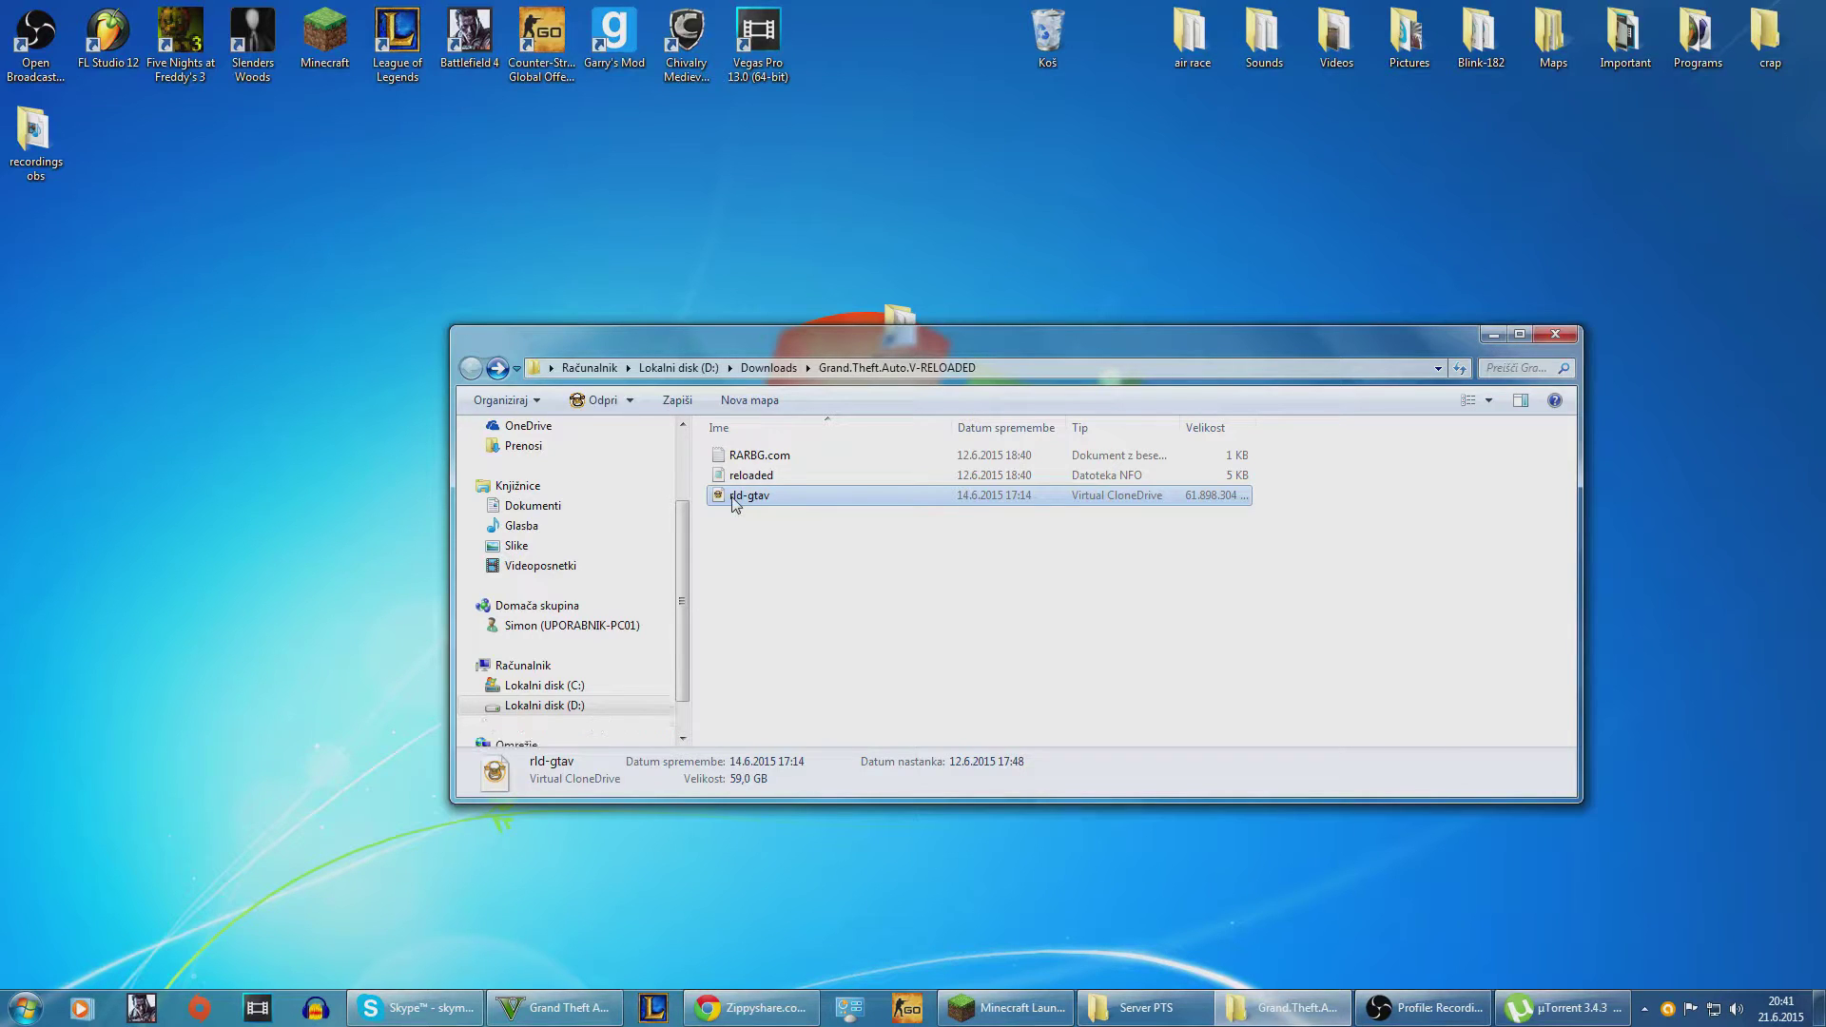
Step: Run setup.exe from the mounted rld-gtav disc, dismiss the developer message, and mute the music
key(super+d)
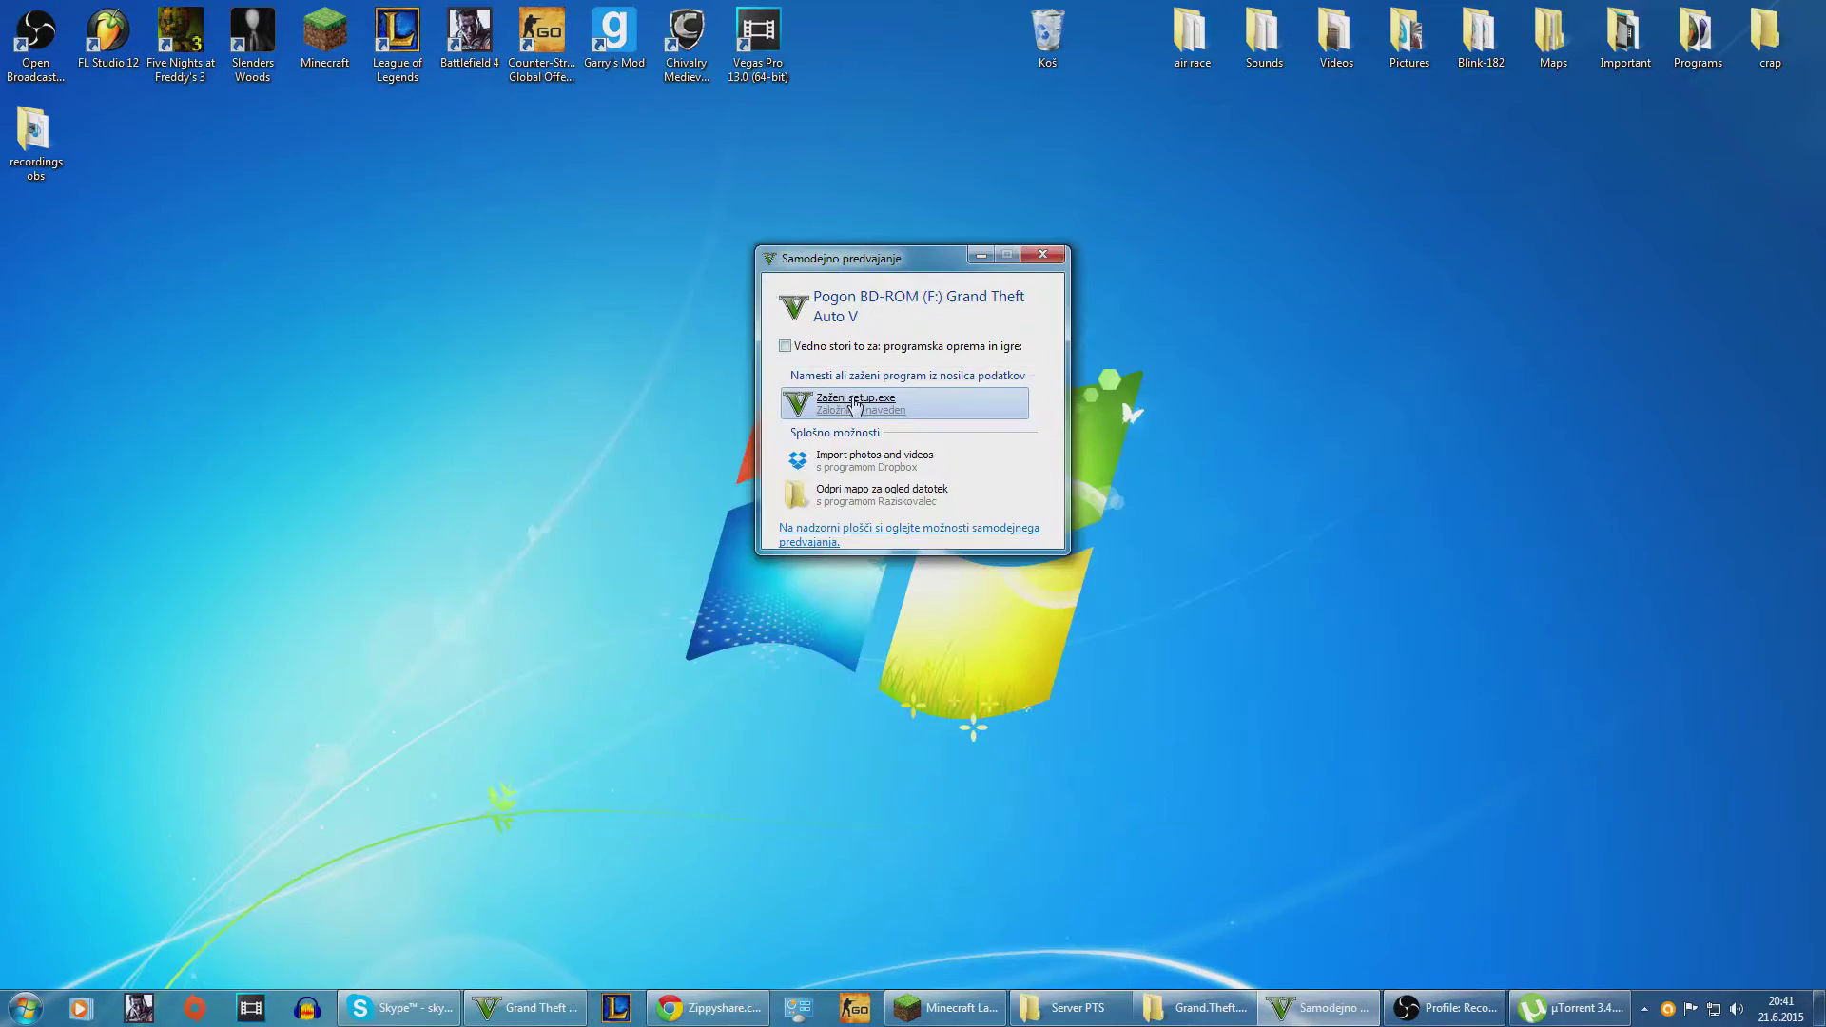
click(853, 403)
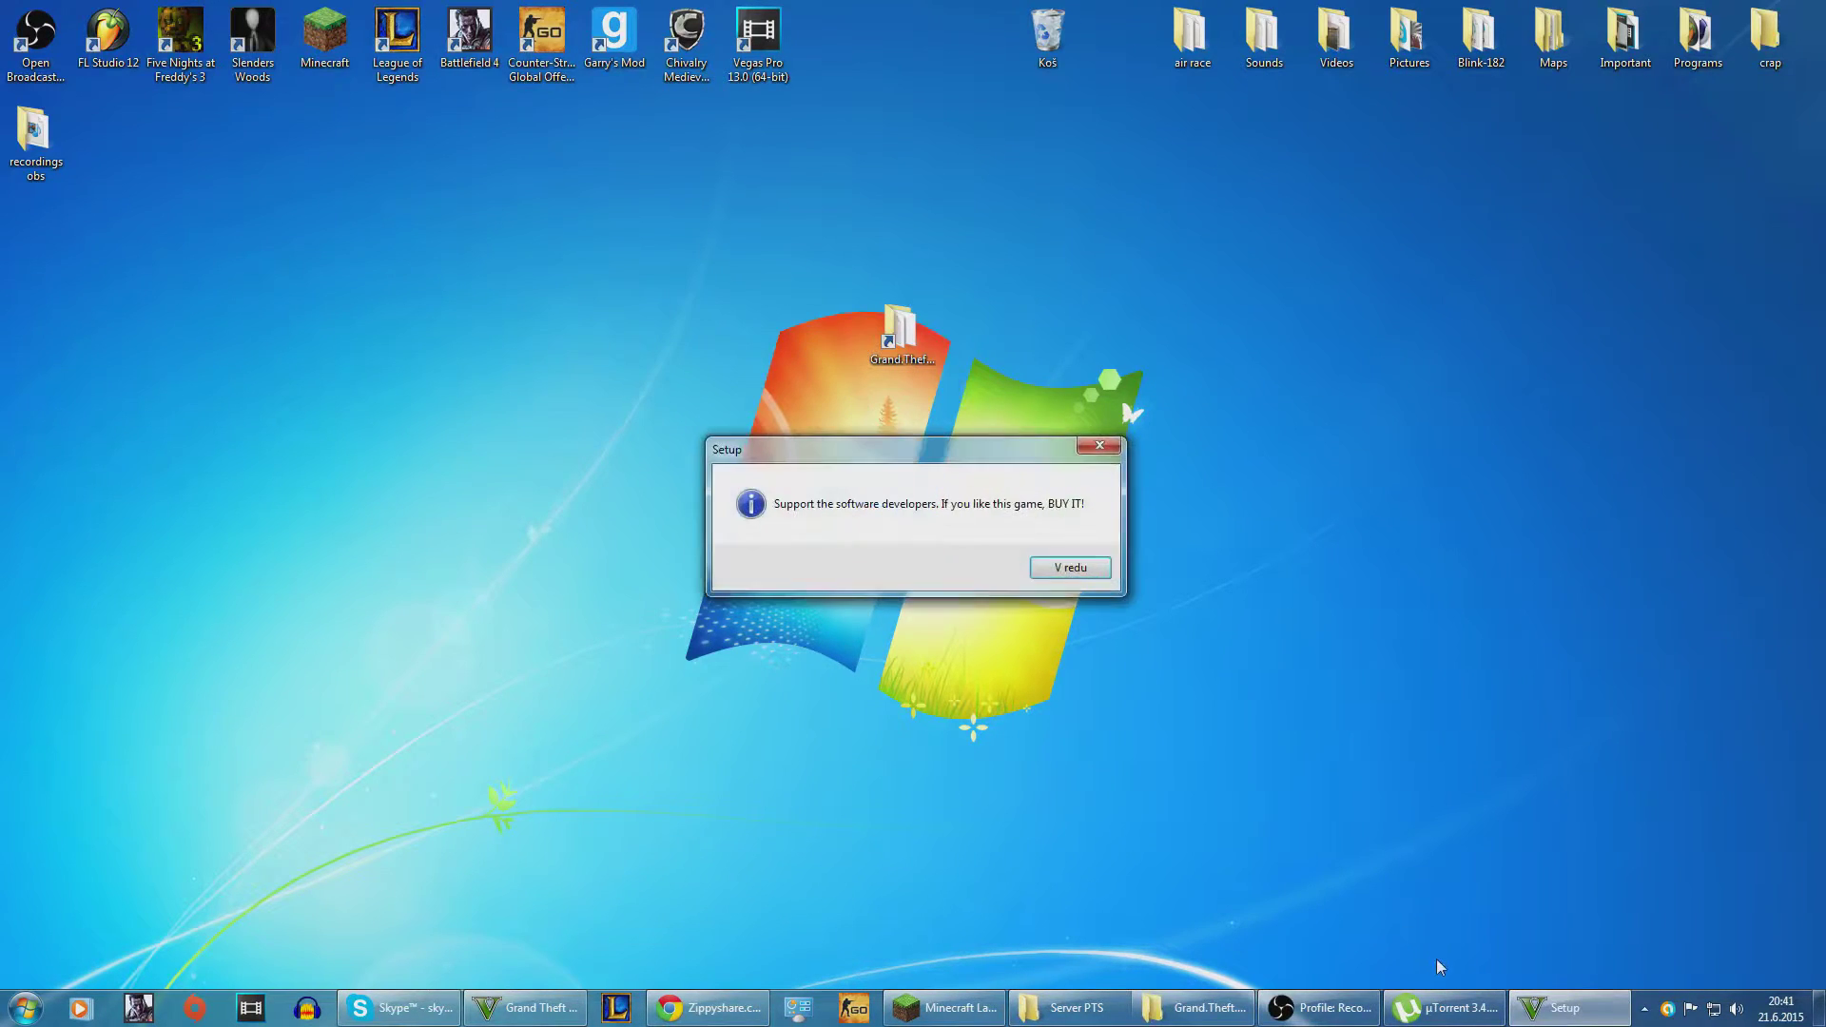
click(1073, 568)
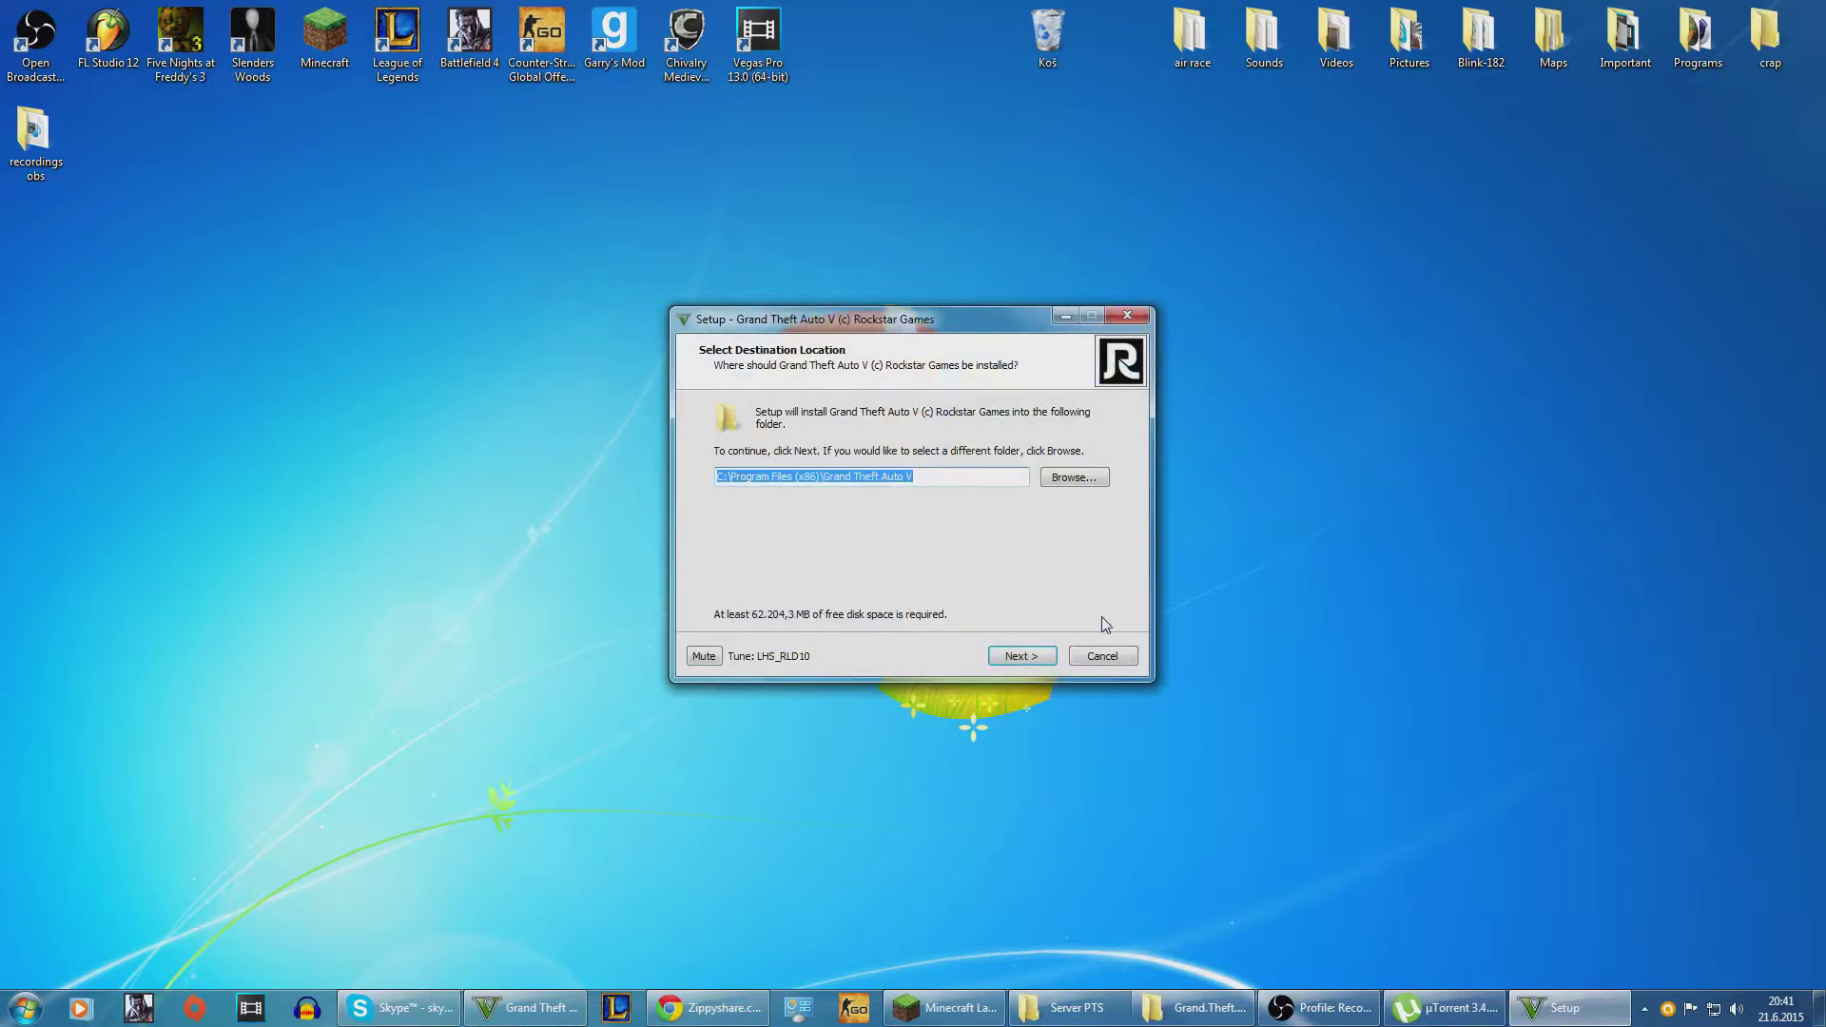
click(702, 656)
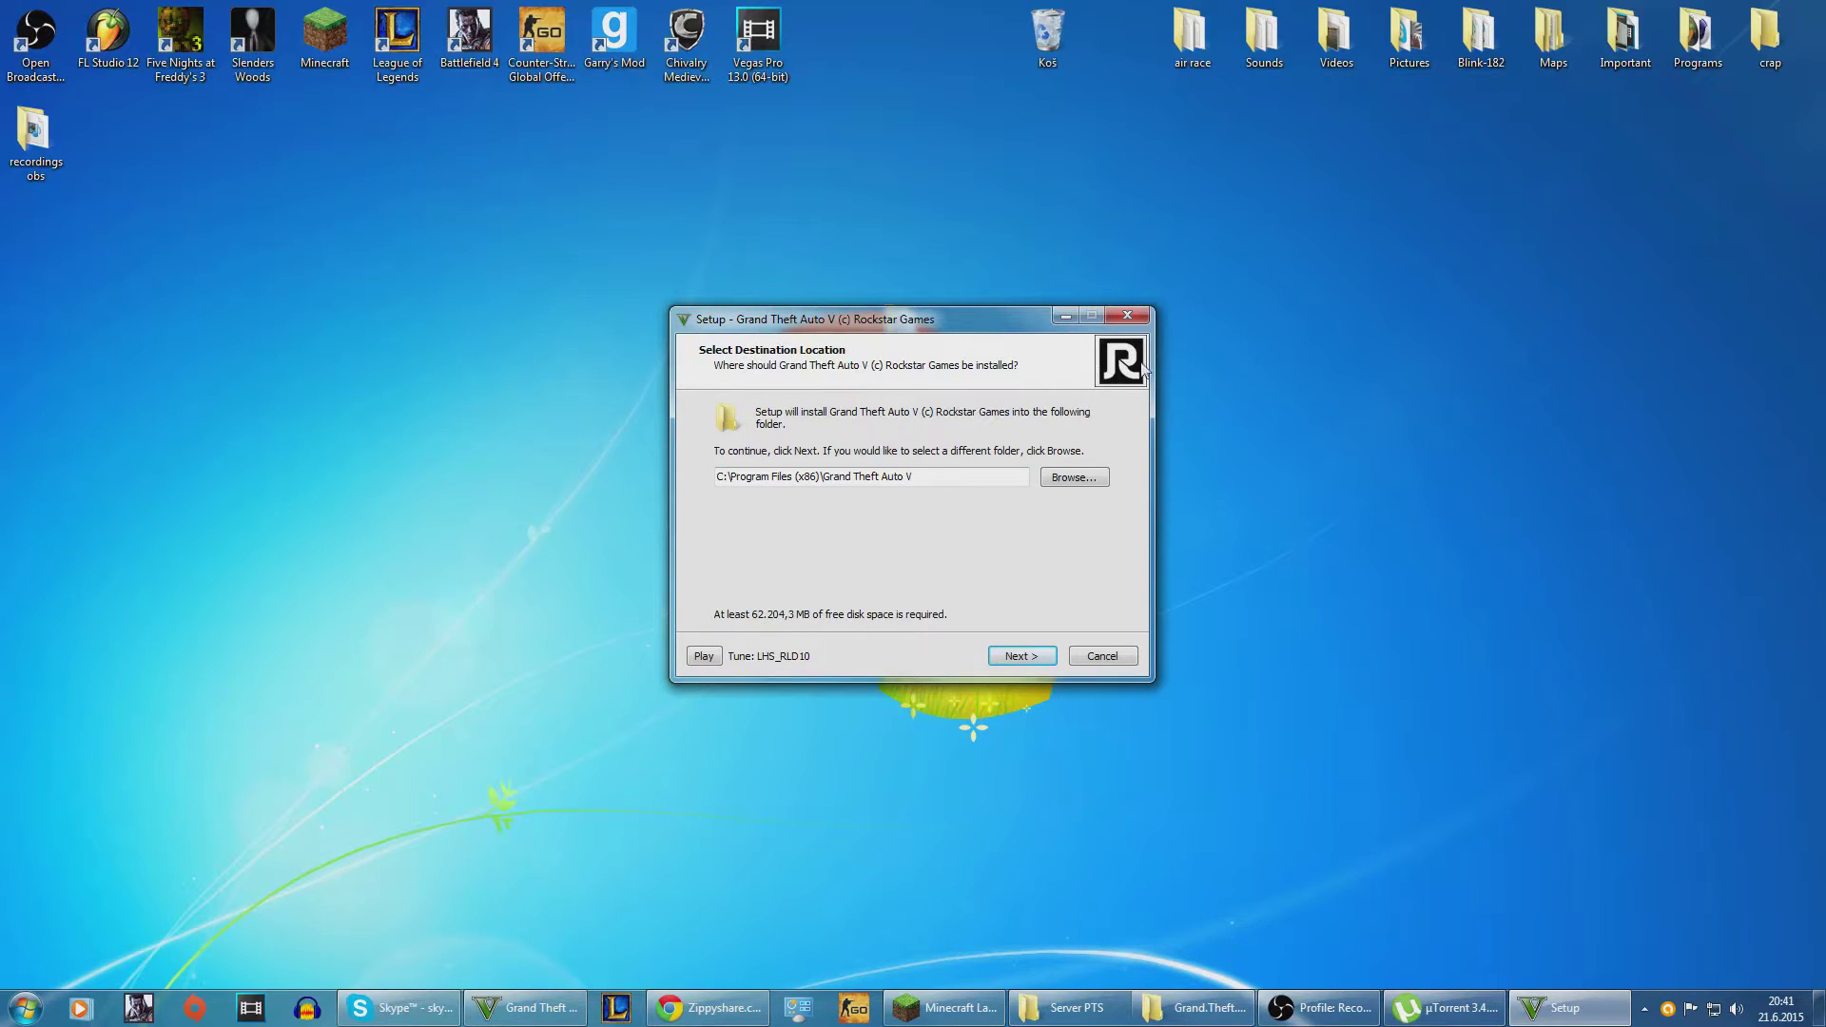
Step: Keep the install path C:\Program Files (x86)\Grand Theft Auto V, then cancel and exit setup
click(1092, 478)
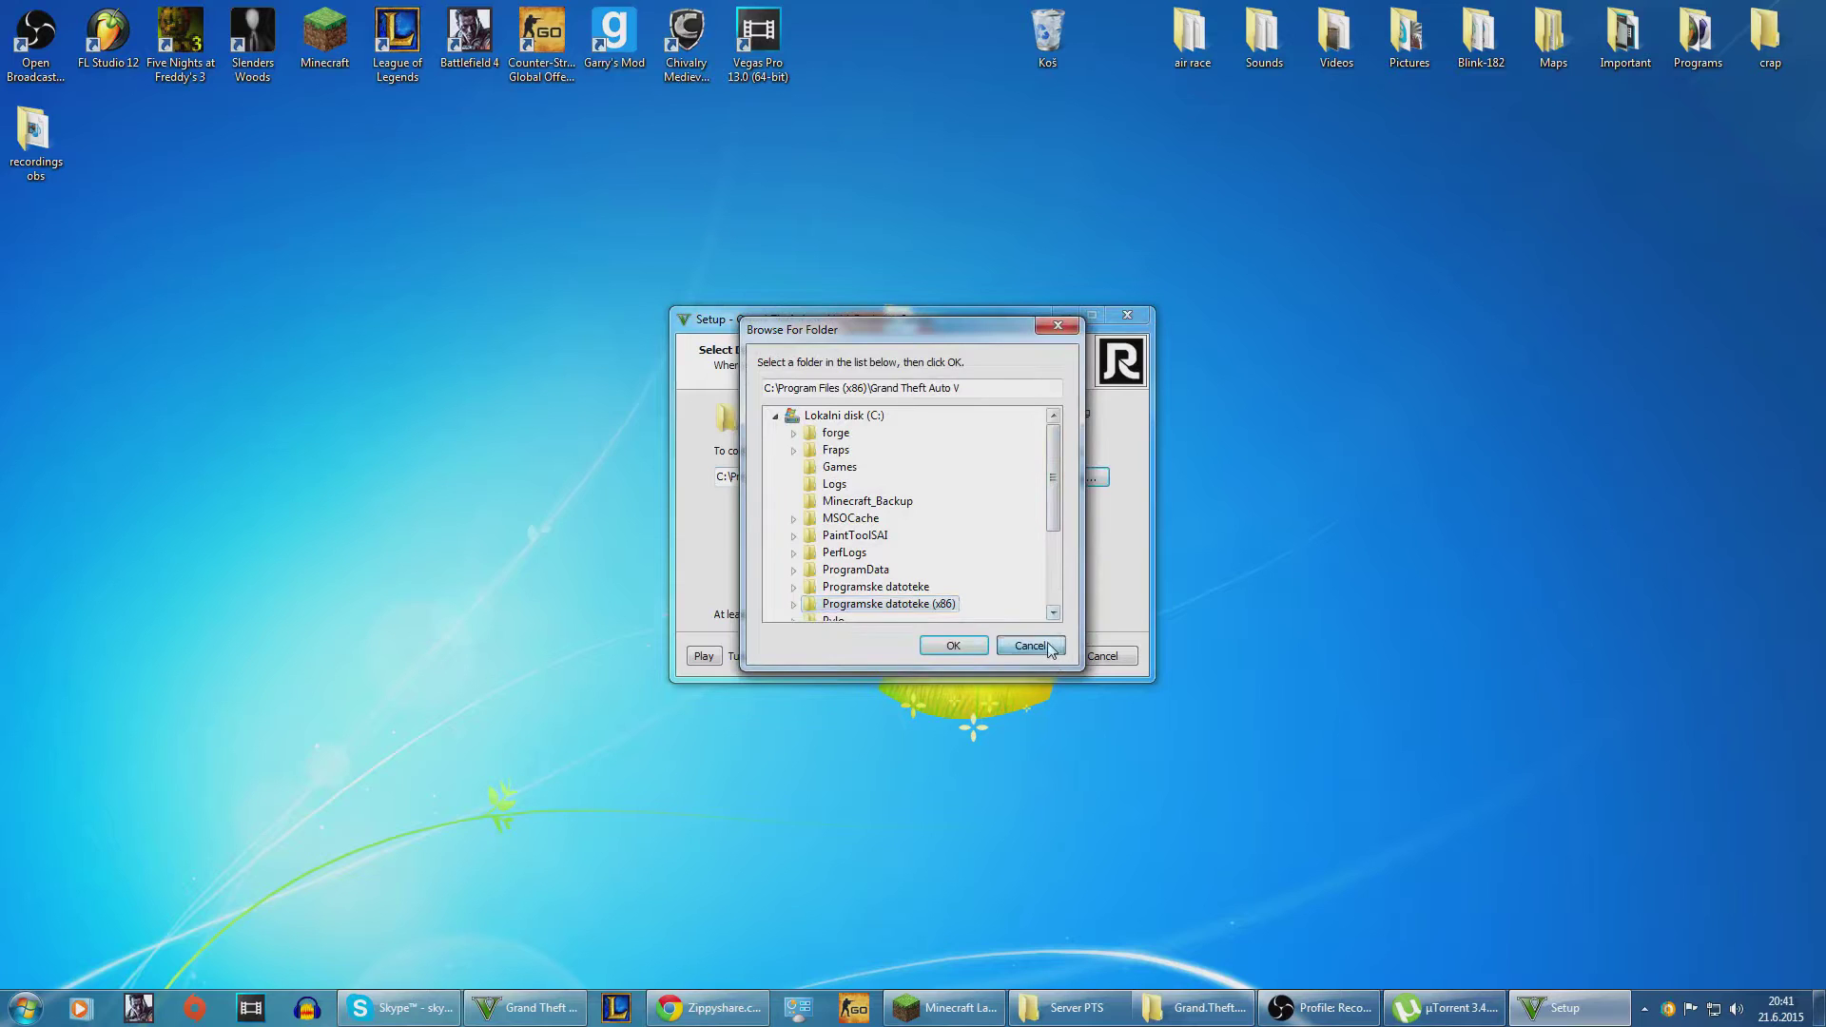
click(933, 649)
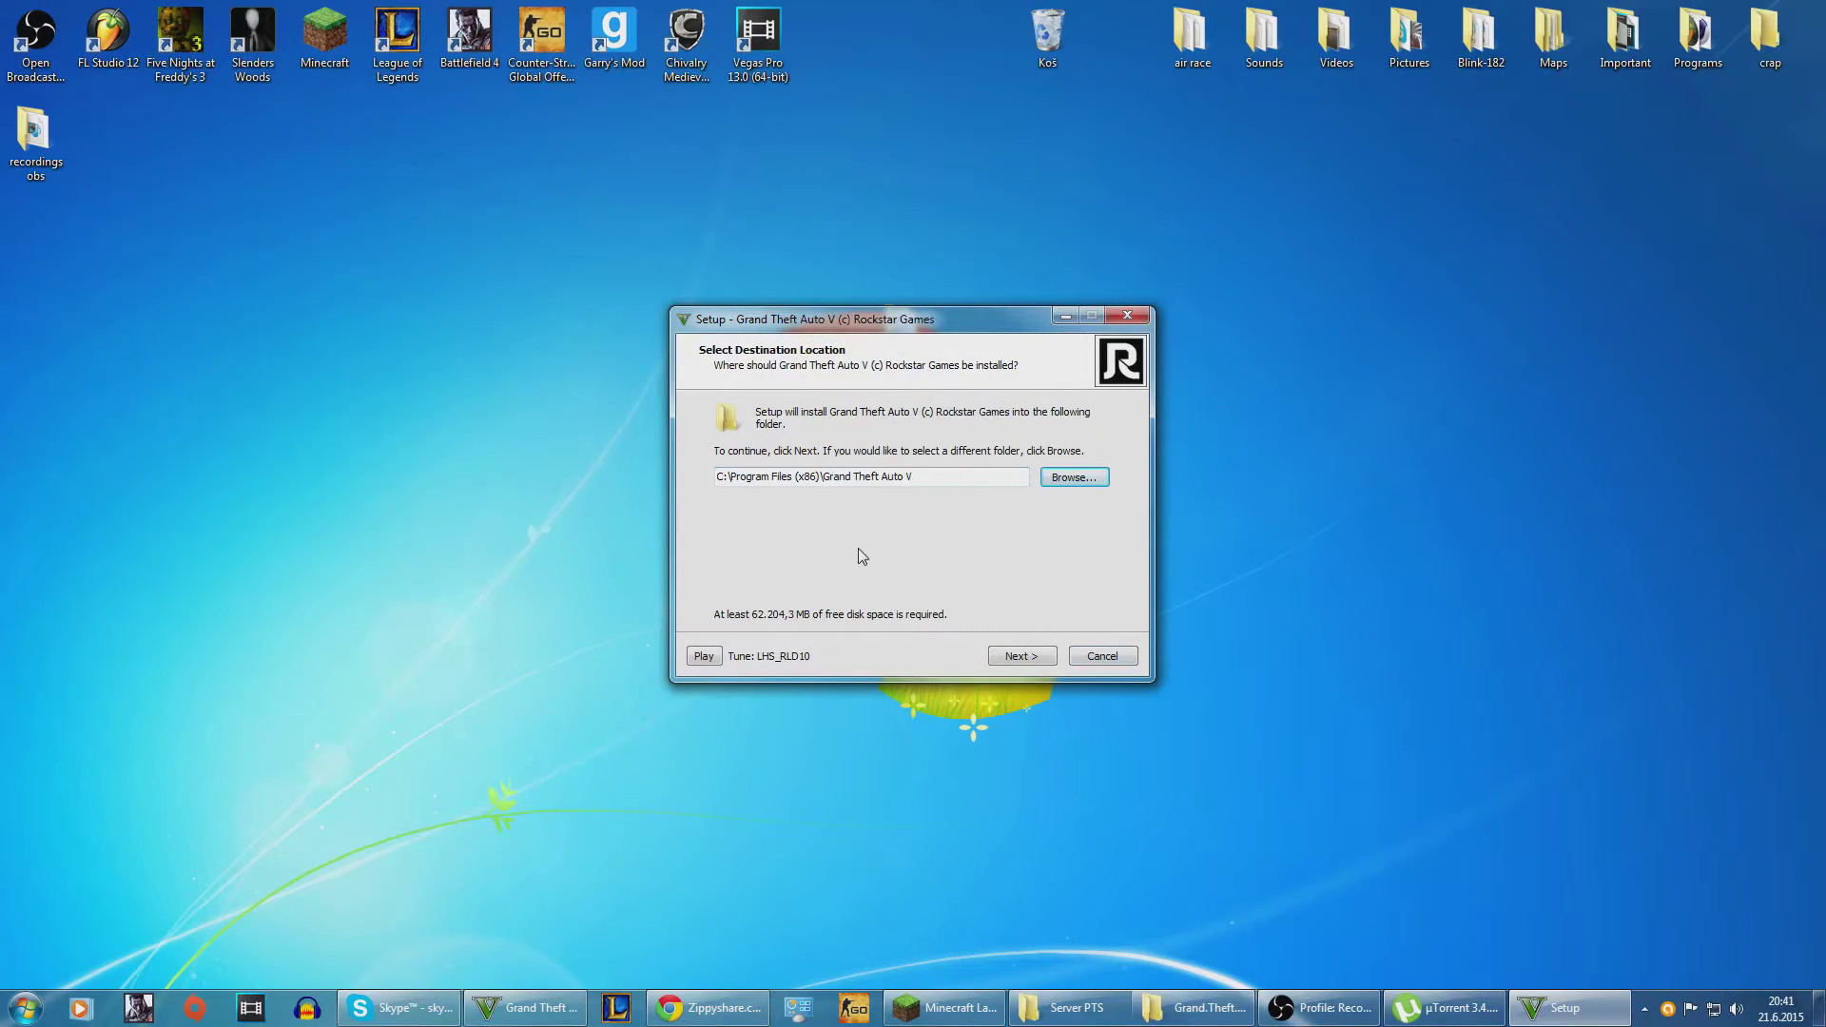
click(1101, 656)
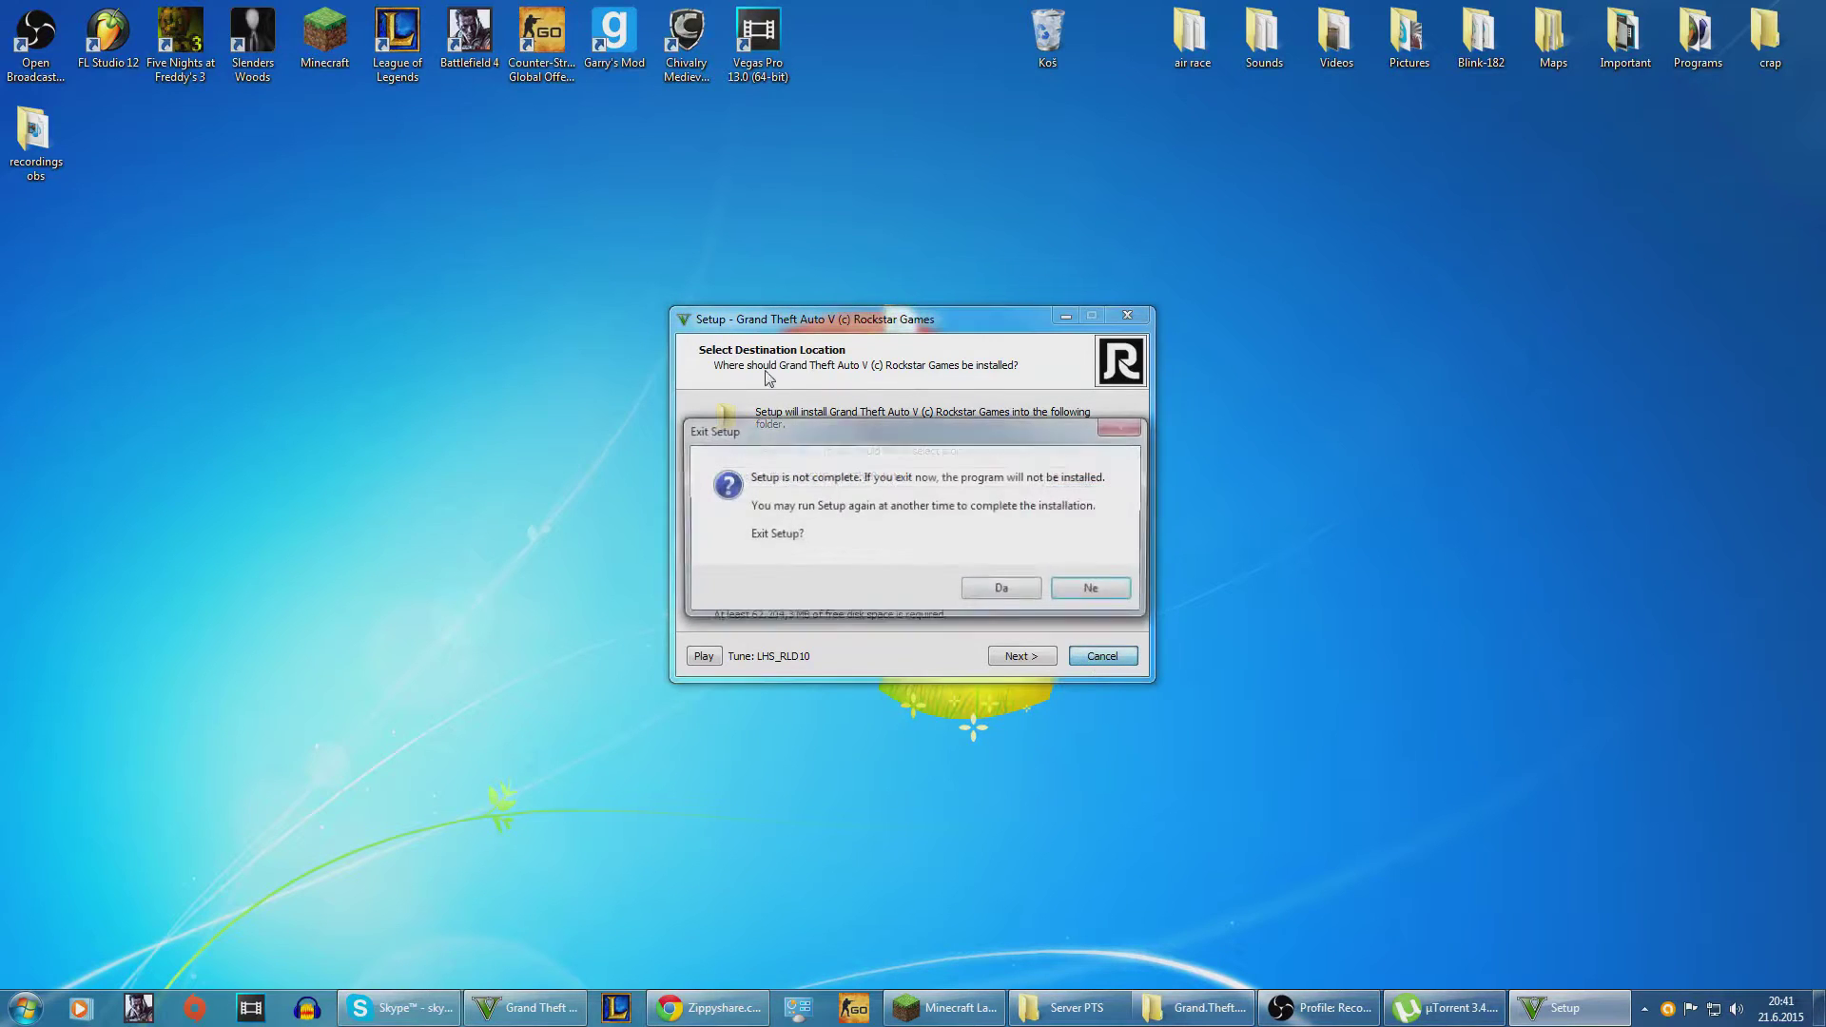
click(1024, 597)
key(super)
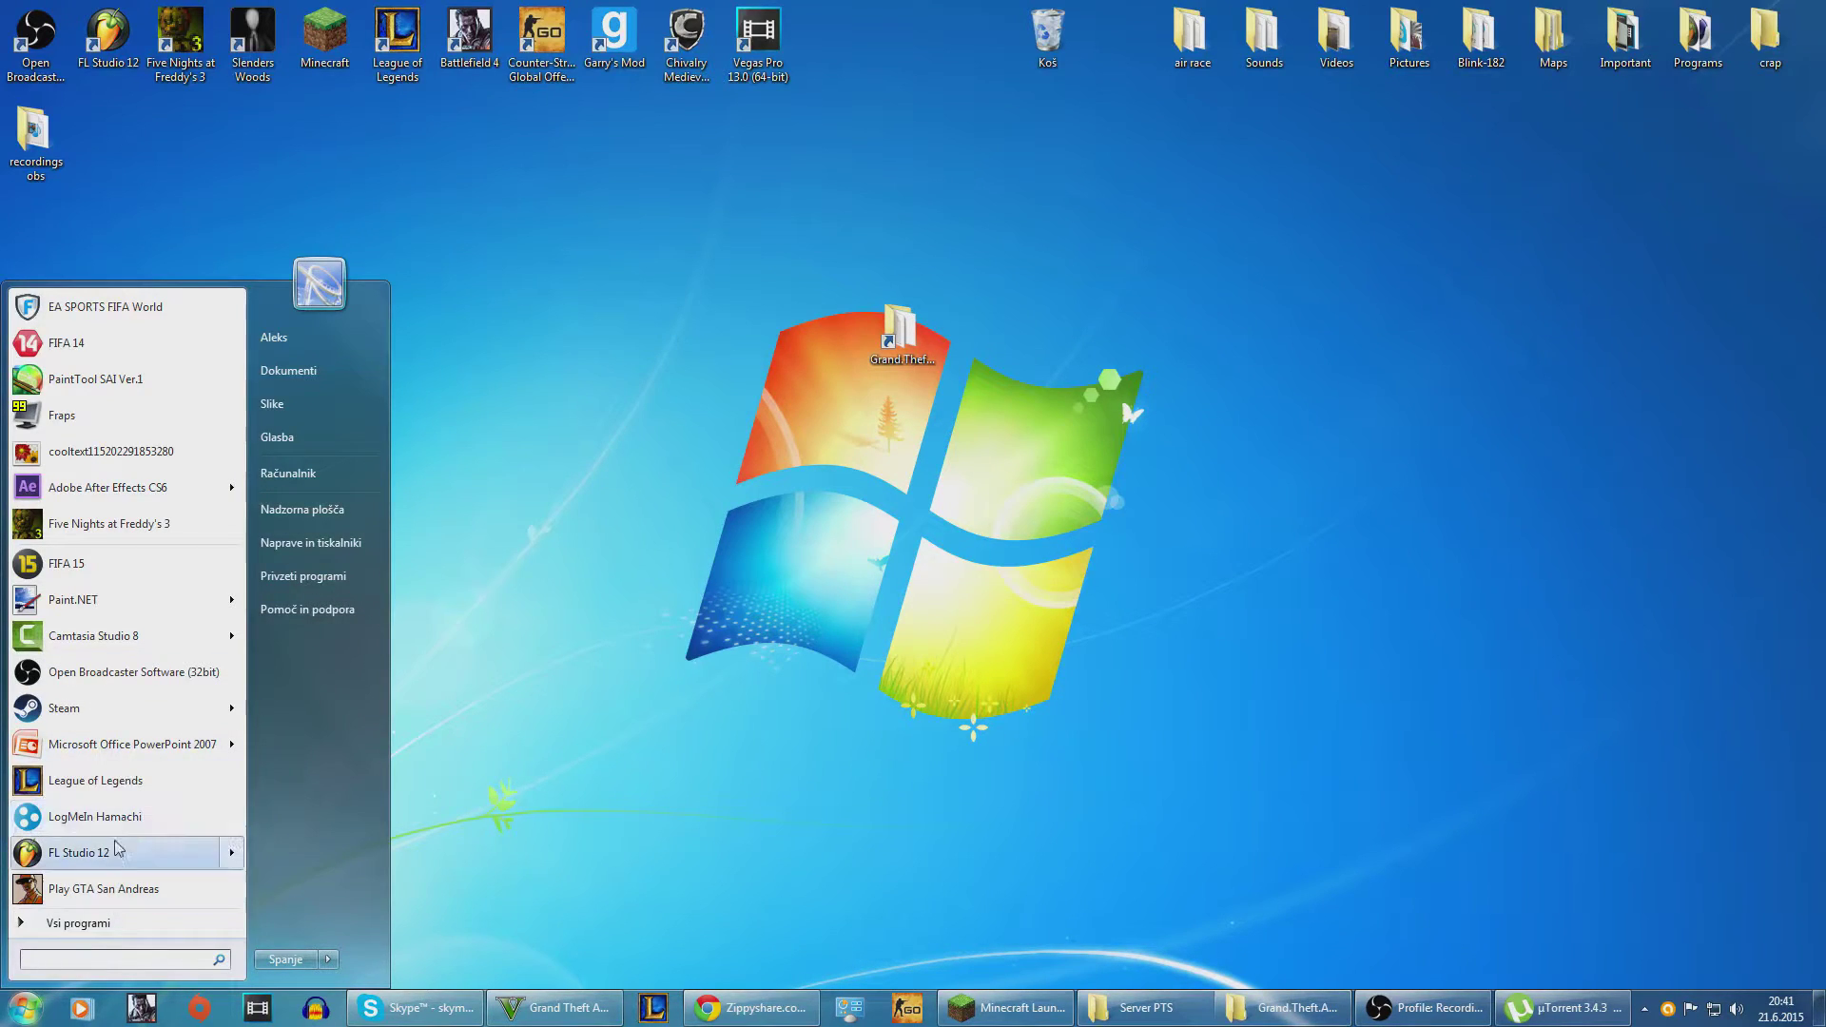
Step: Open Program Files (x86)\Grand Theft Auto V on Lokalni disk (C:) in a maximized Explorer window
click(287, 476)
click(851, 497)
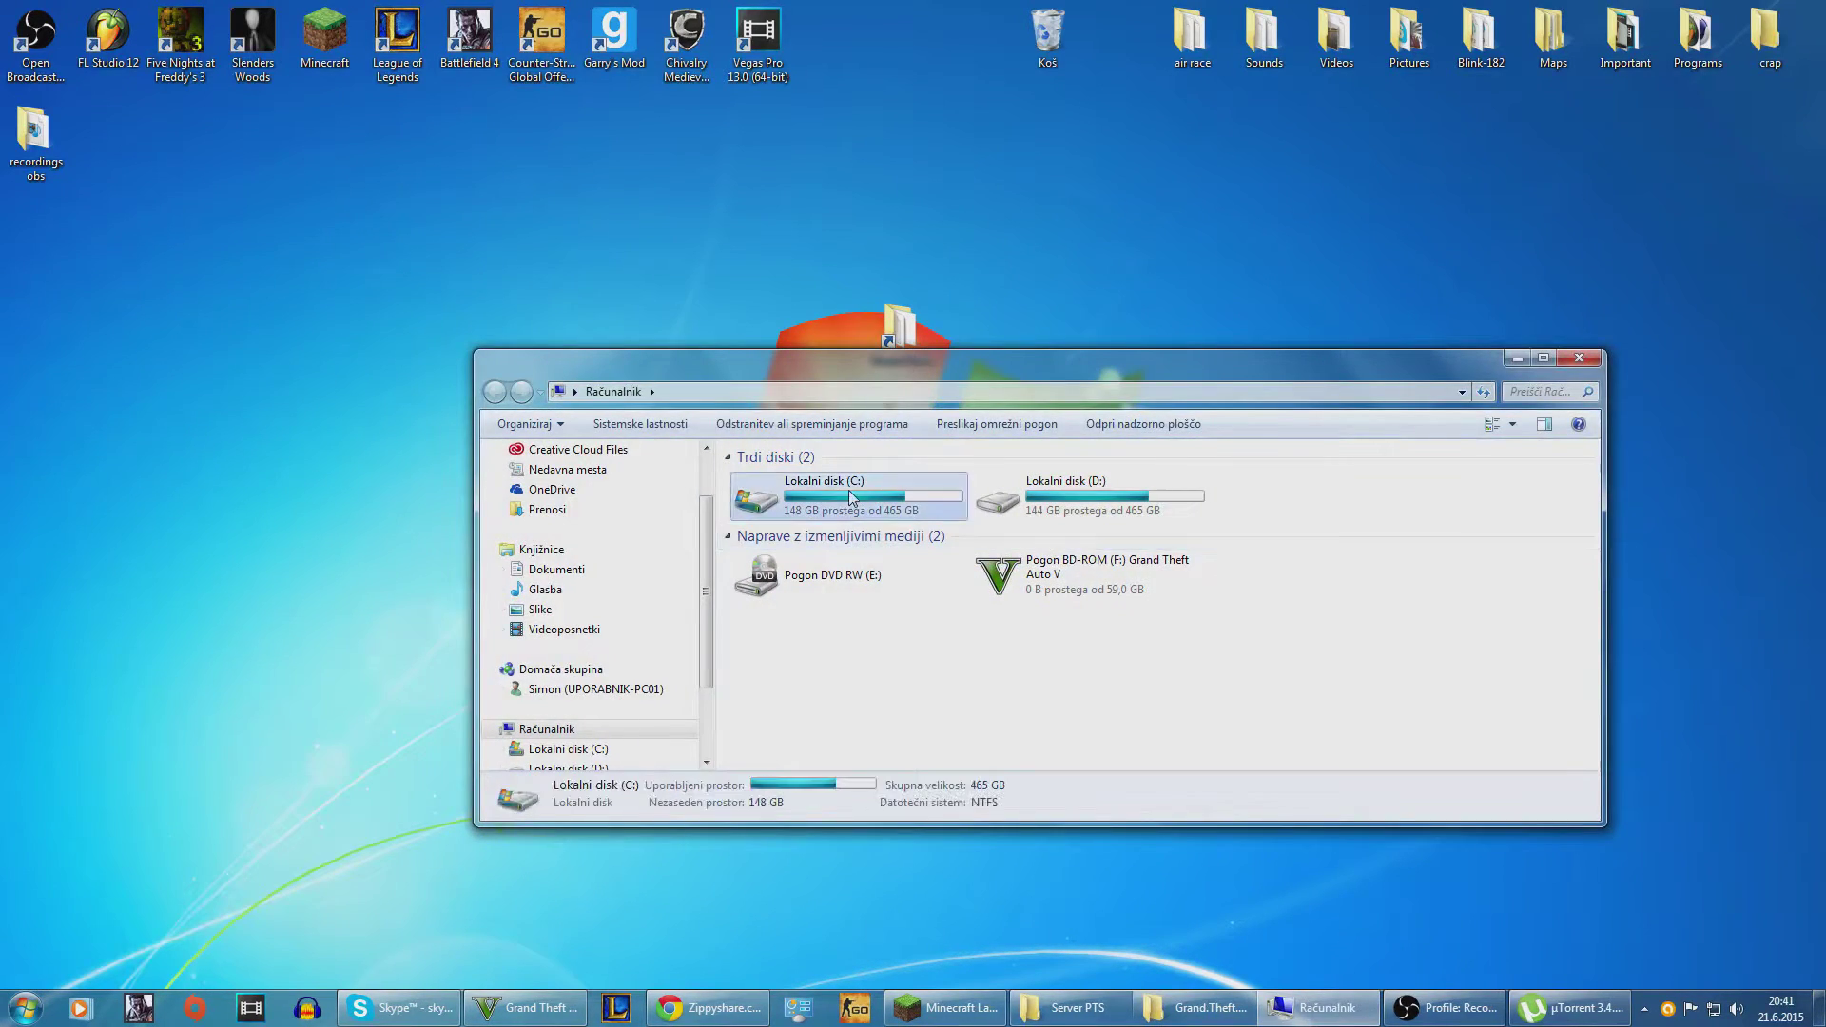
double_click(850, 496)
scroll(937, 619, down, 2)
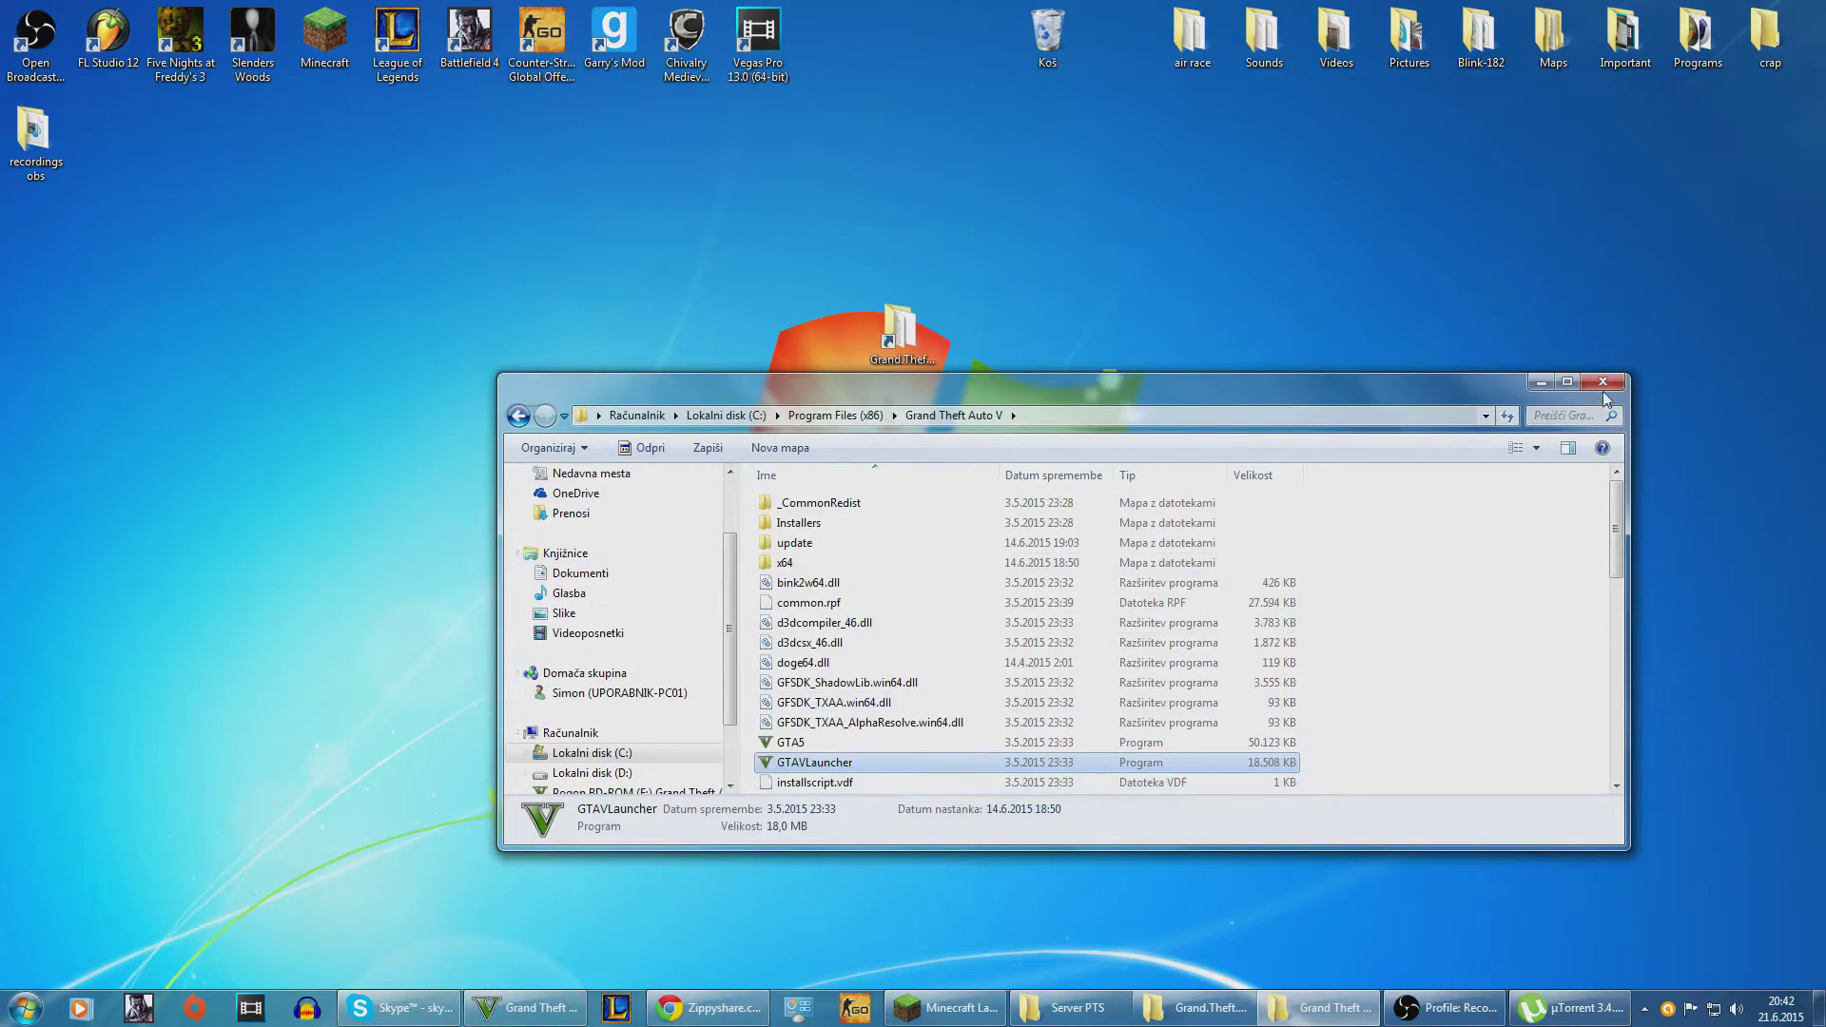
click(1568, 380)
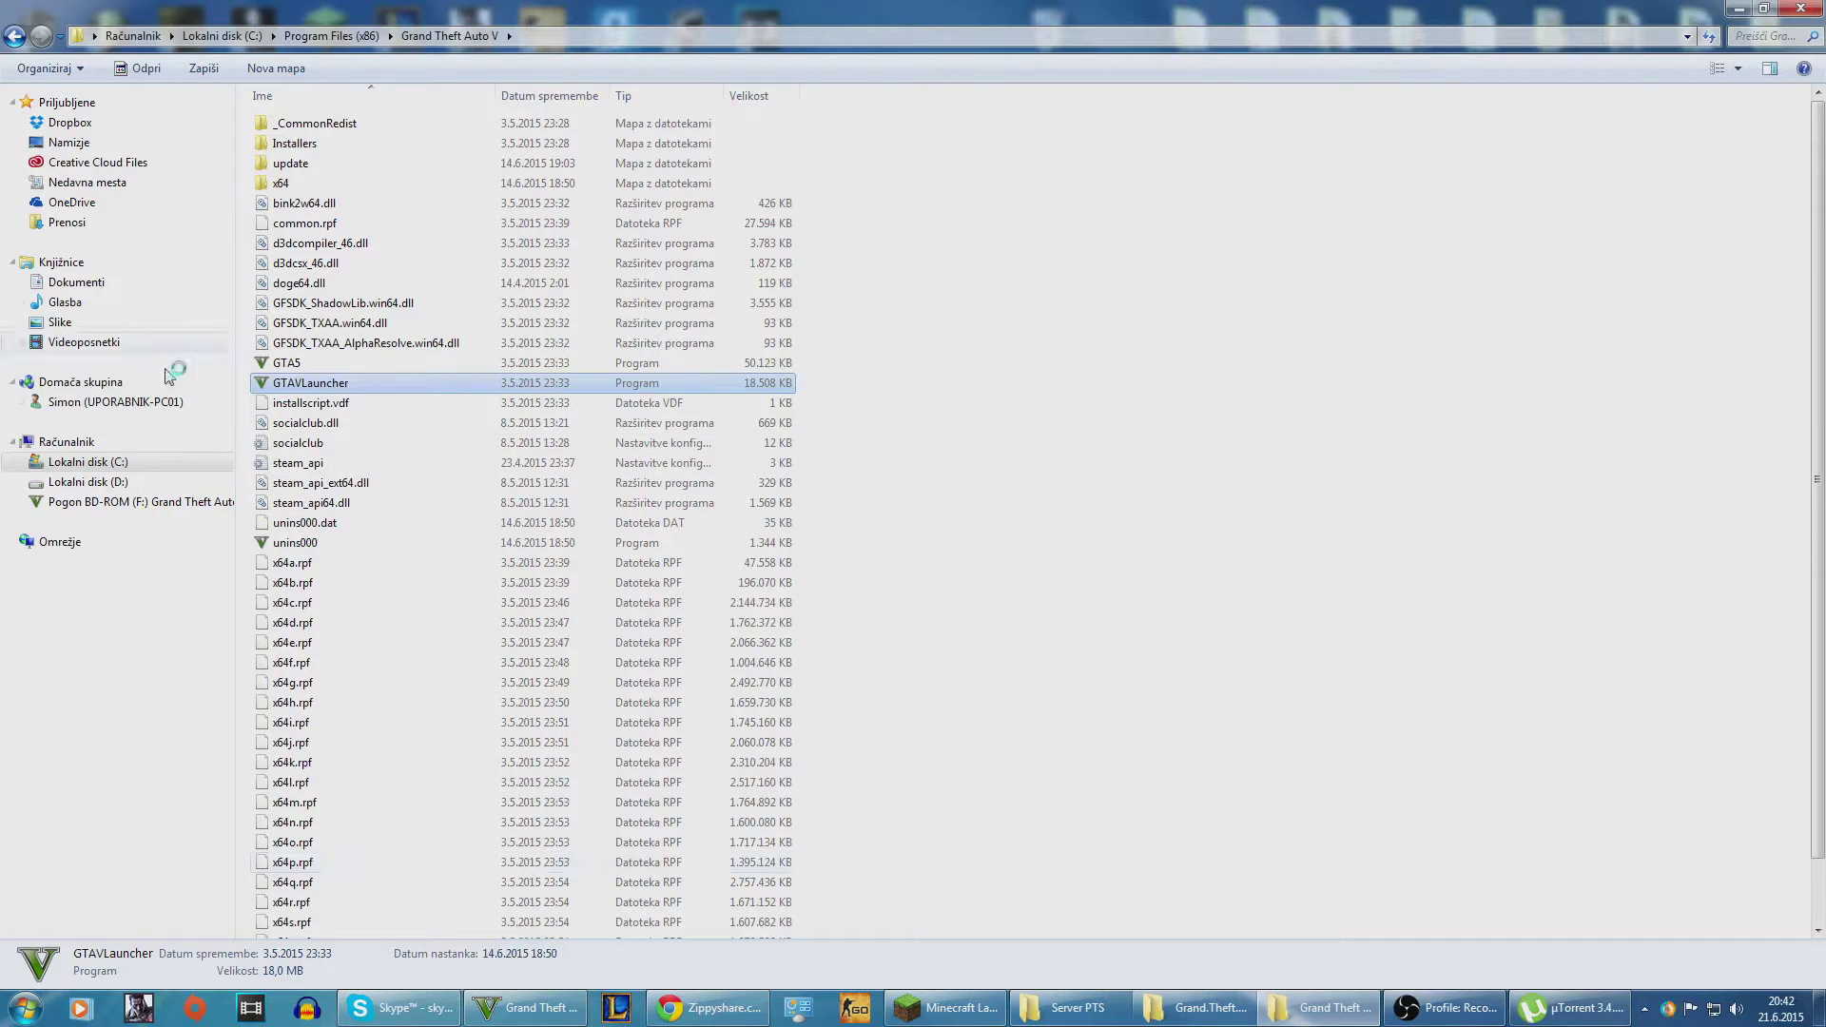
Step: Minimize Explorer, then quit Grand Theft Auto V with Alt+F4 and confirm
click(1738, 9)
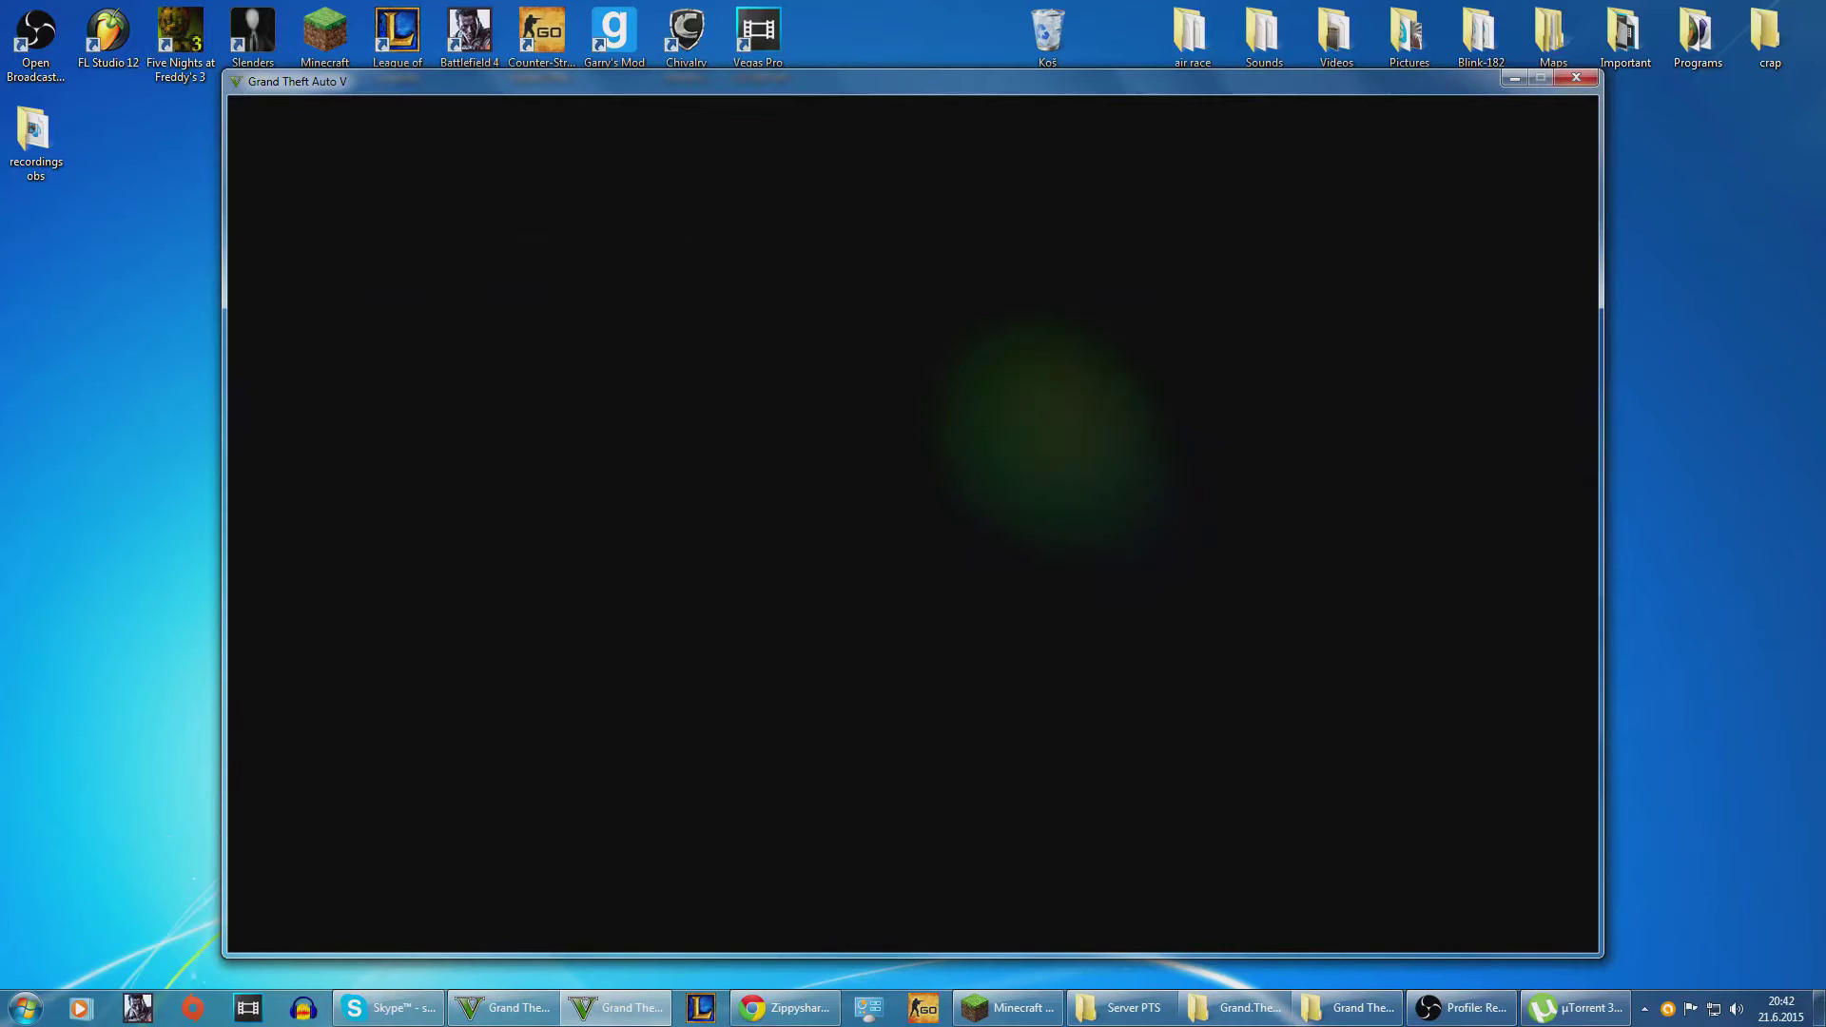
key(alt+F4)
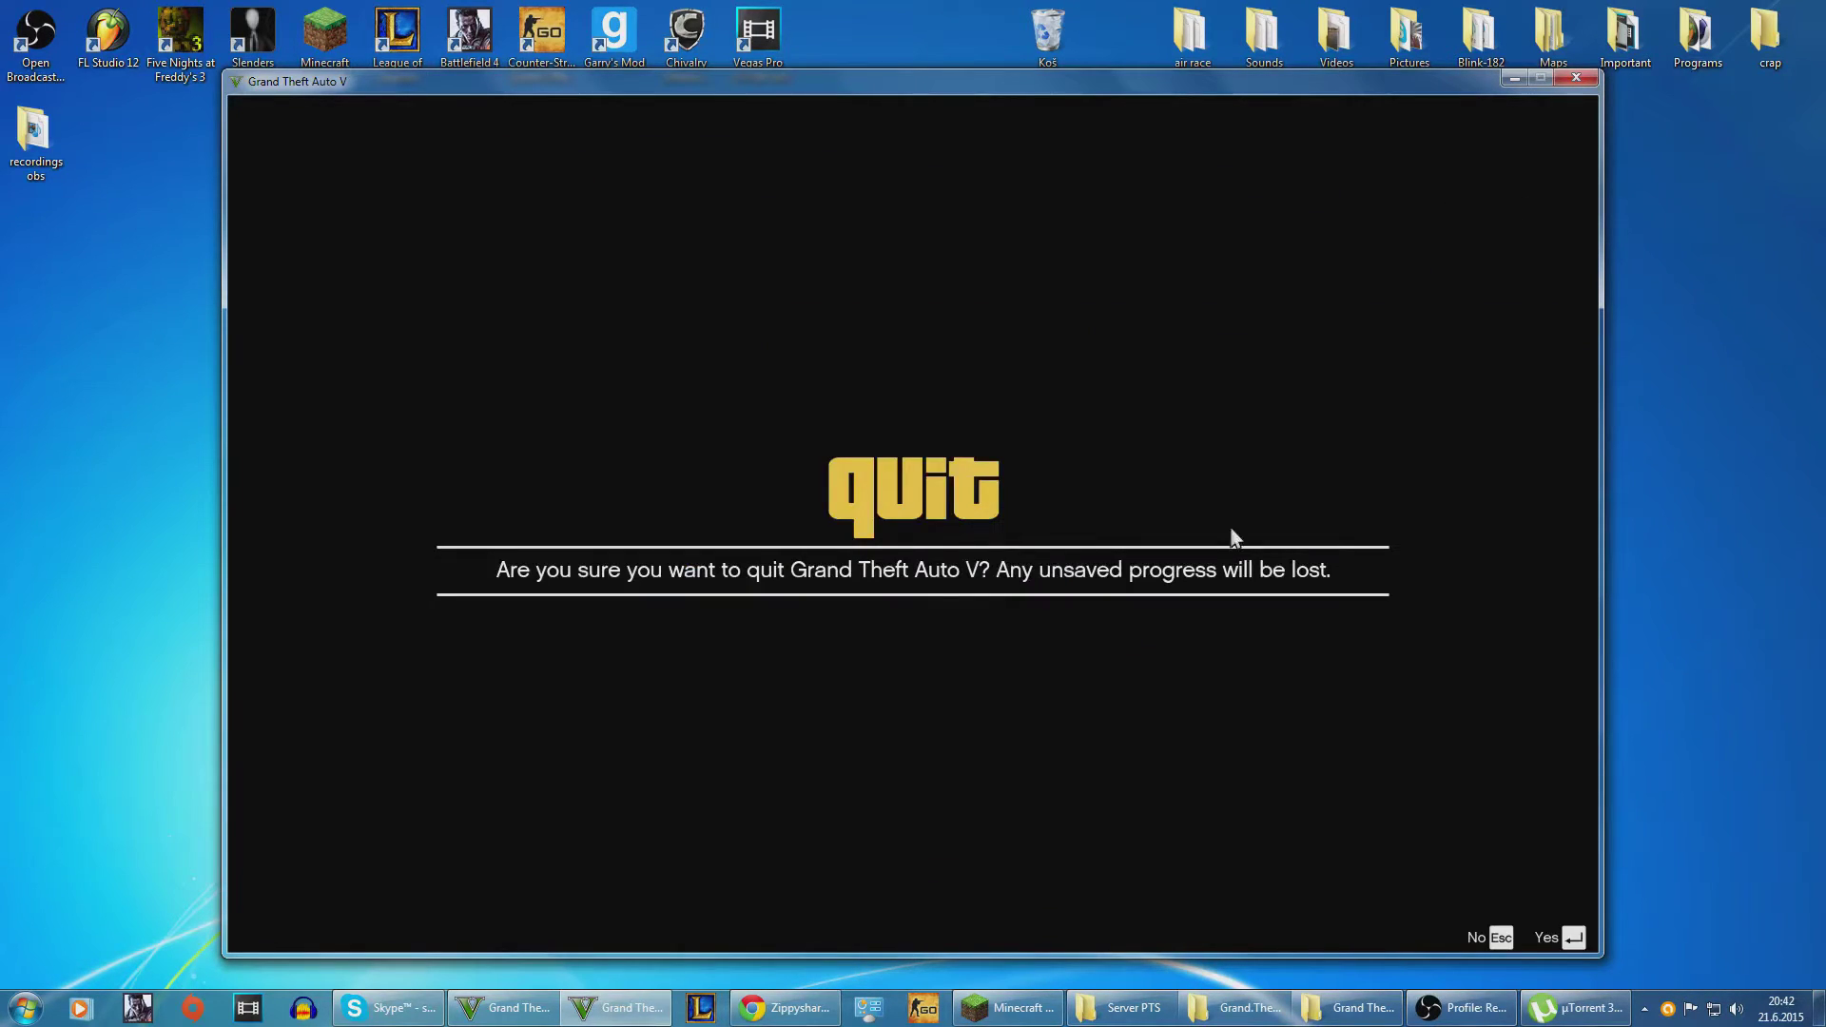
click(1577, 939)
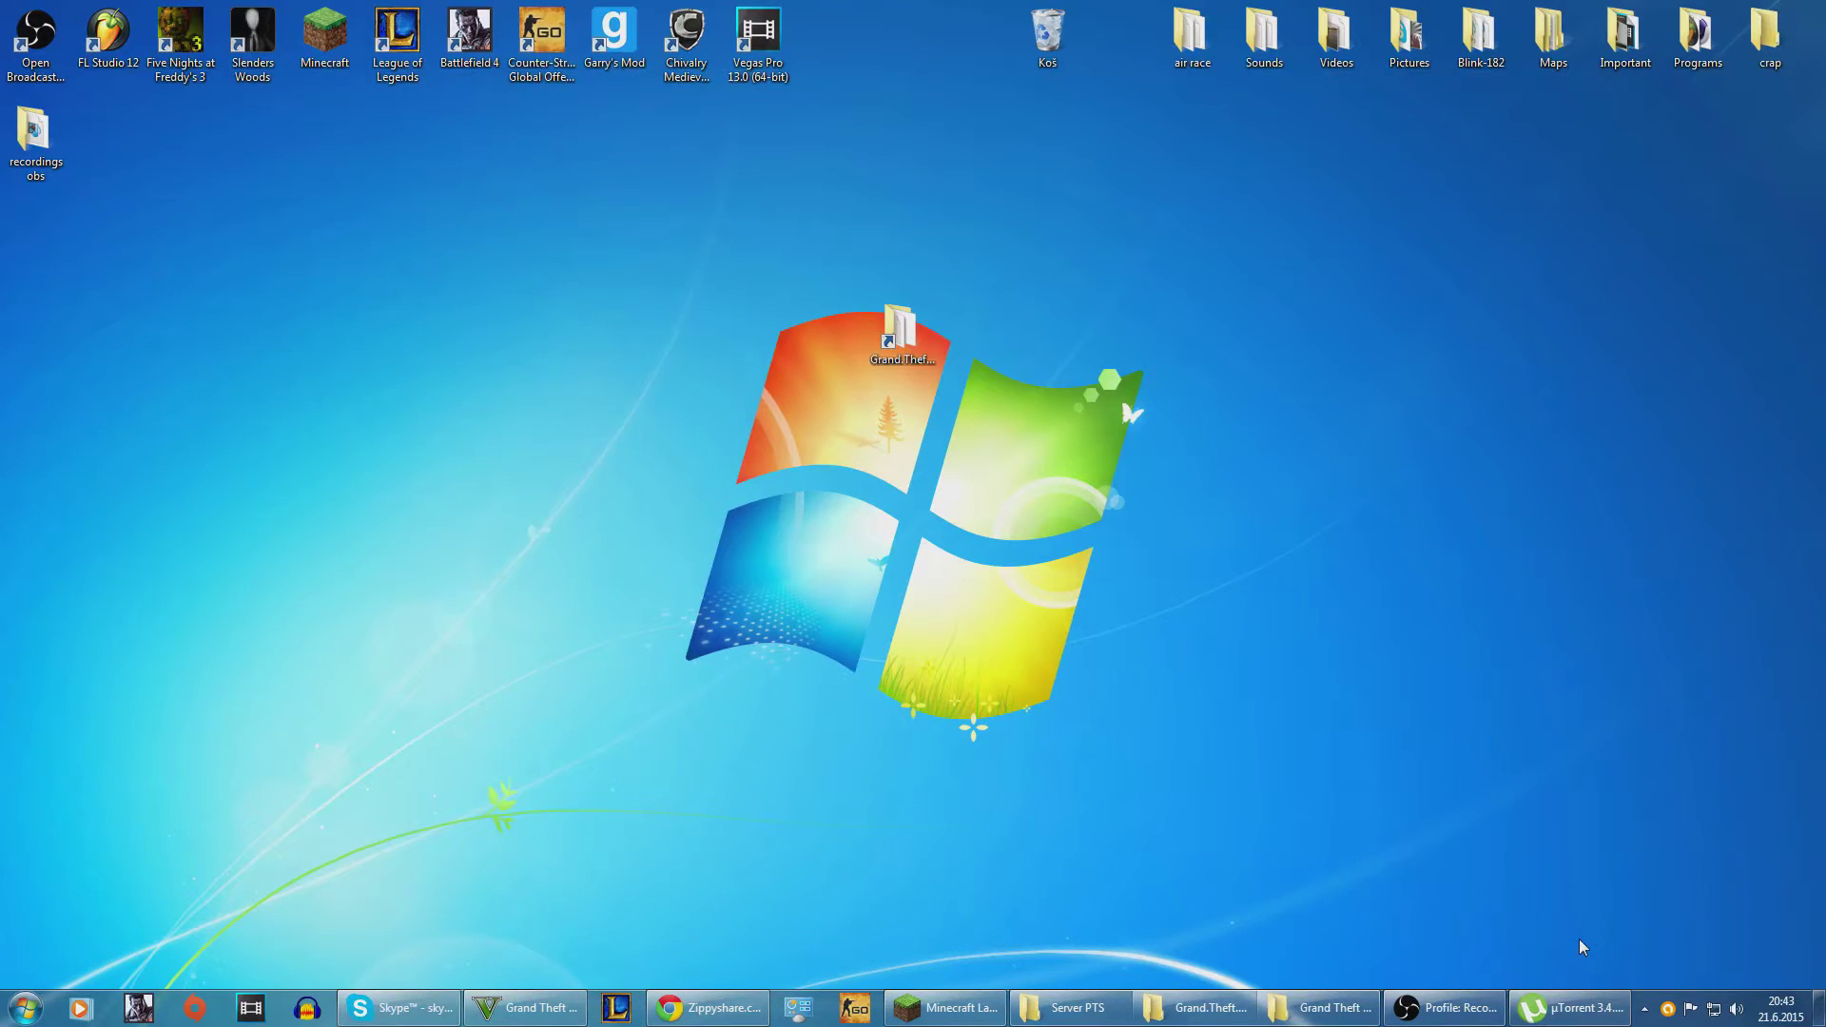
Step: Restore the Grand Theft Auto V game window from the taskbar, then switch to OBS
click(548, 1011)
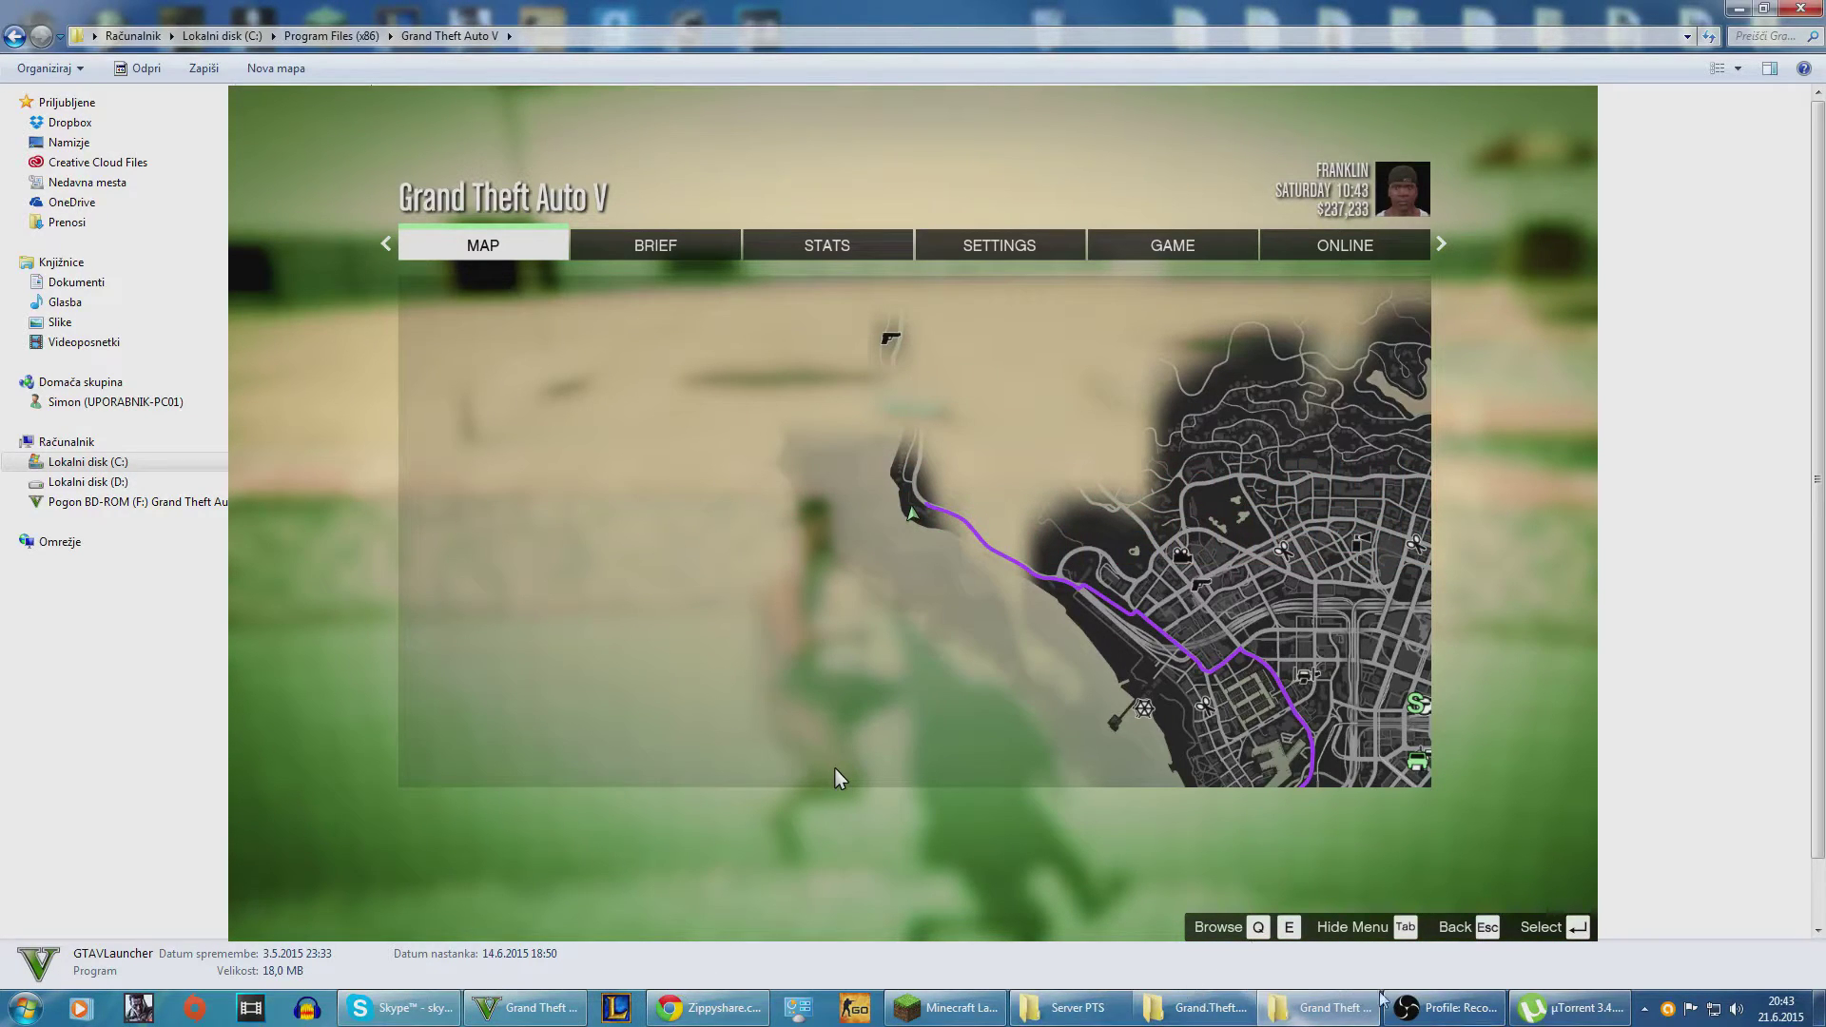
click(1445, 1010)
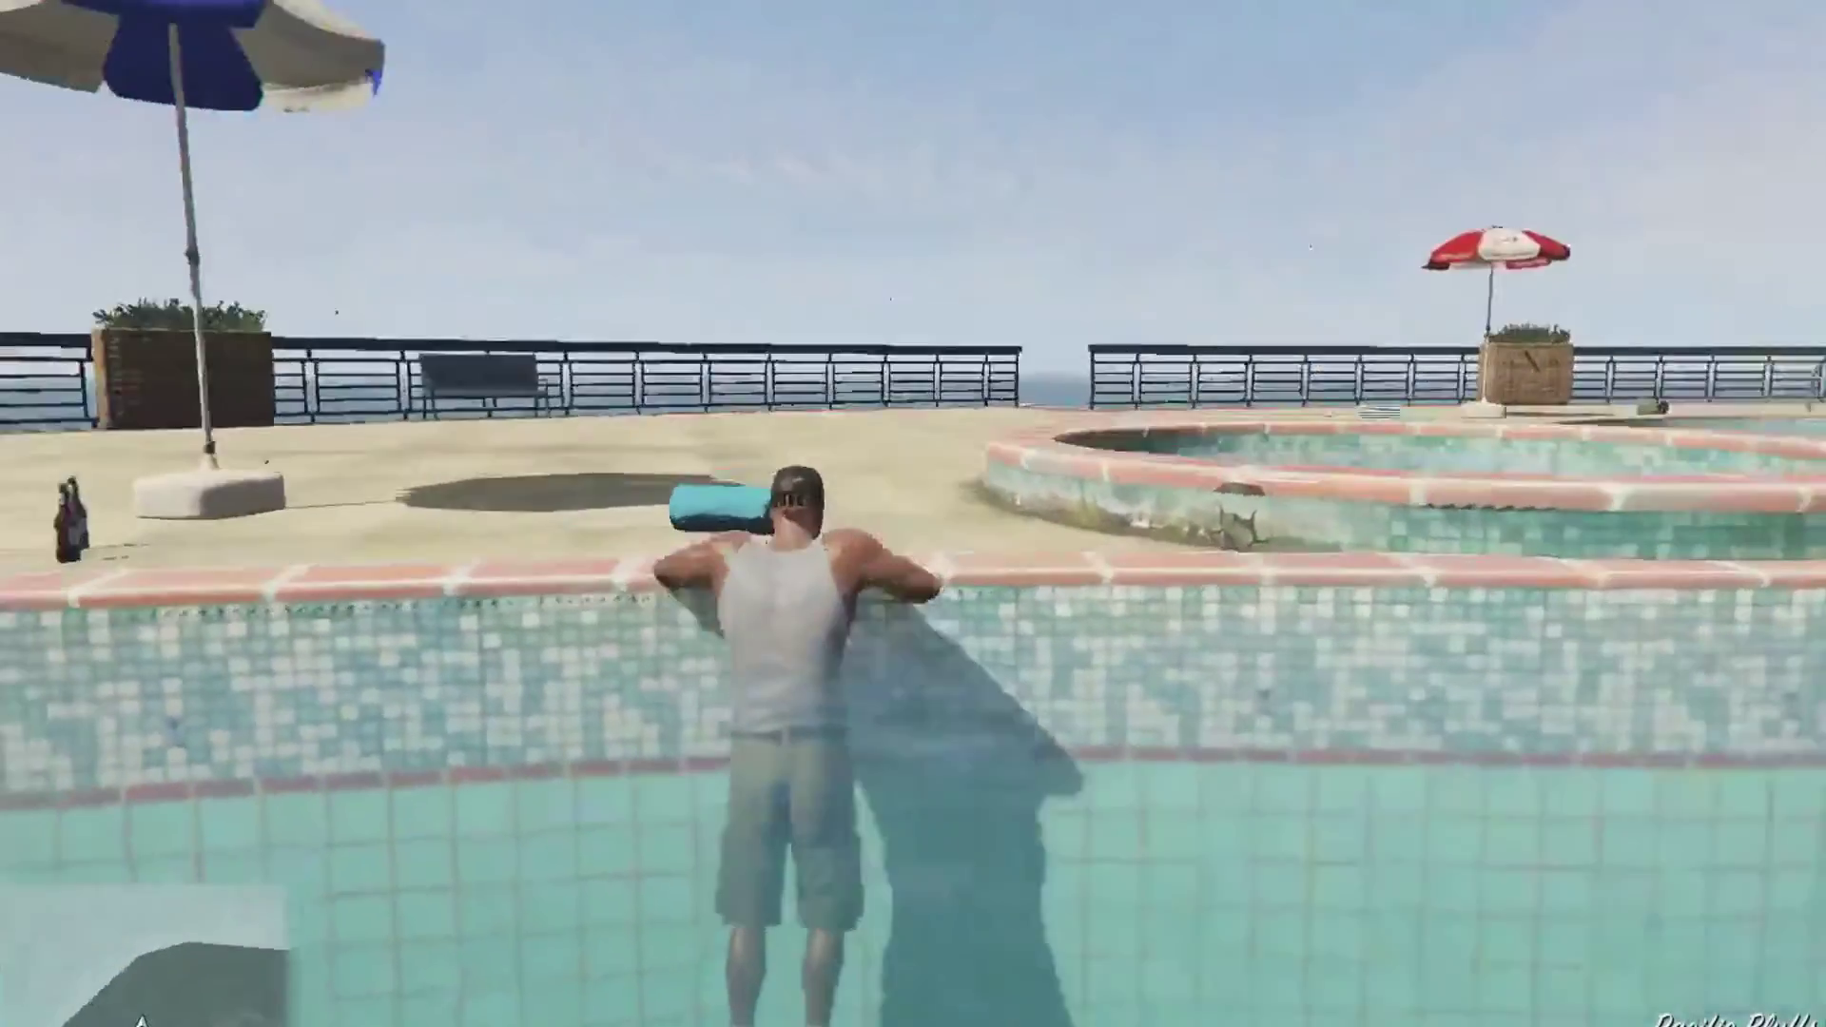
Step: Walk Franklin across the pool deck to the beach umbrella and back toward the pool
key(w)
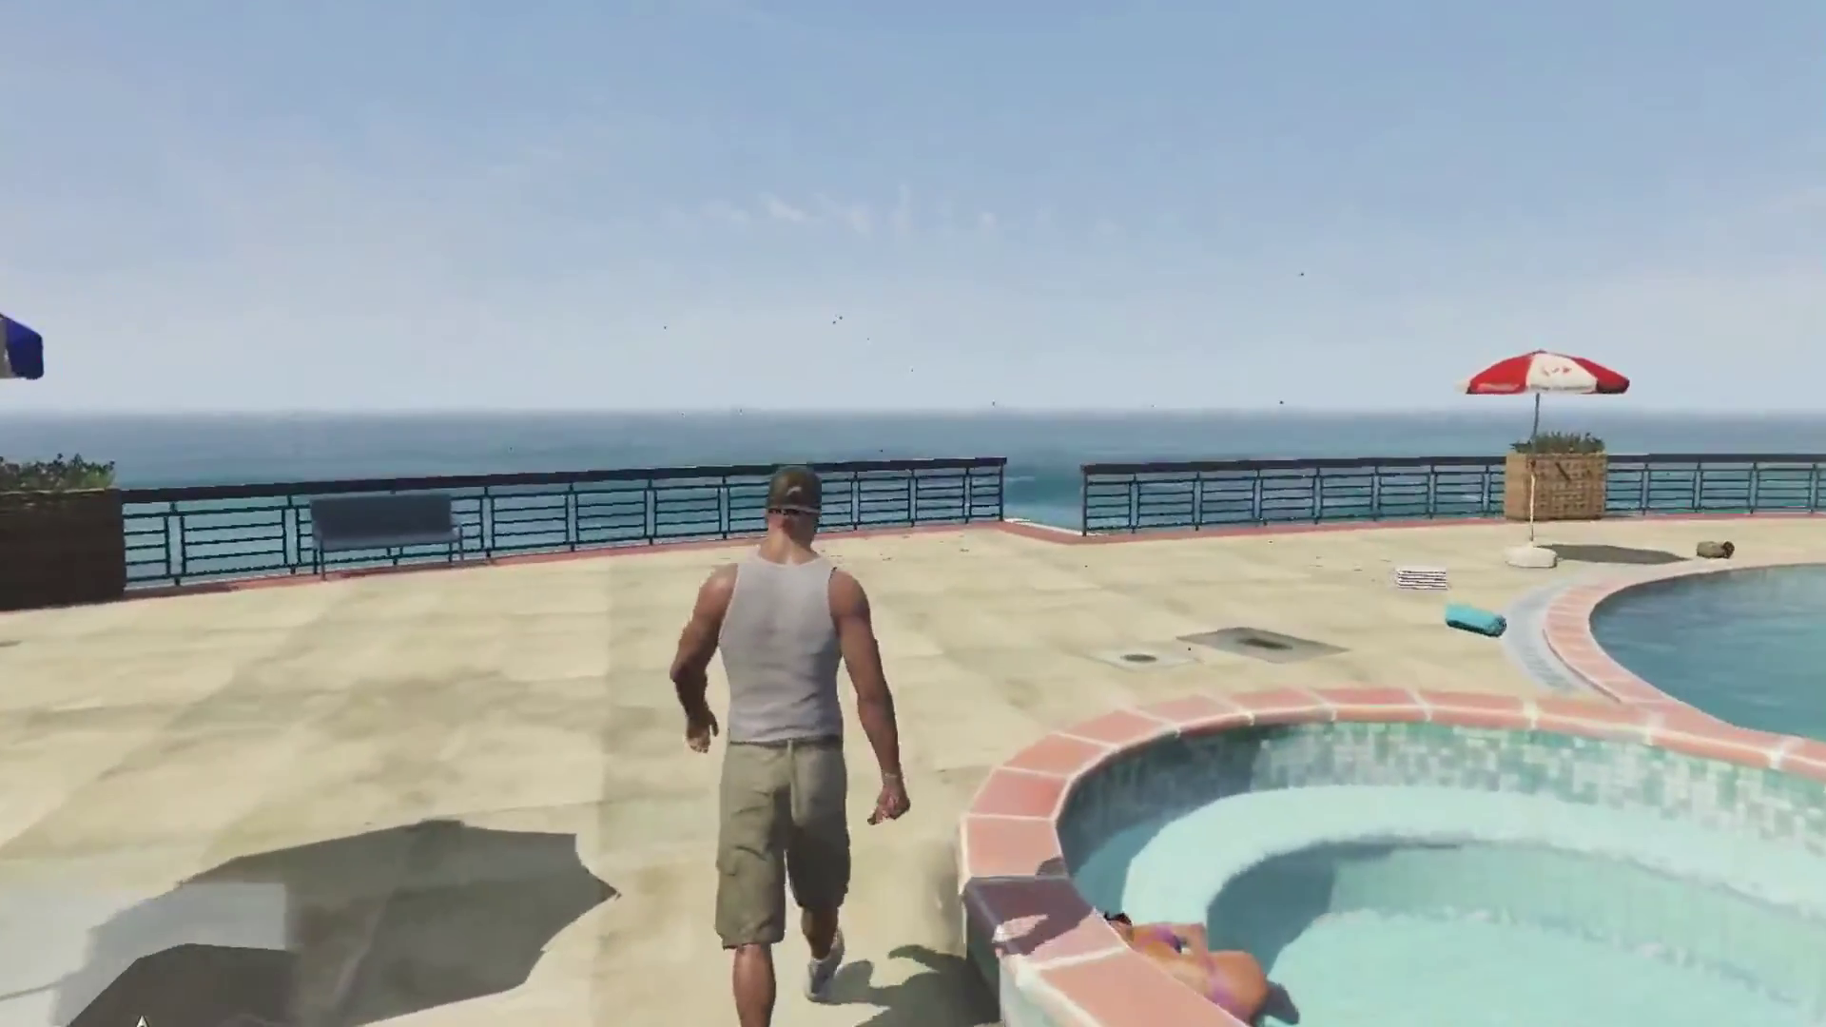
key(w)
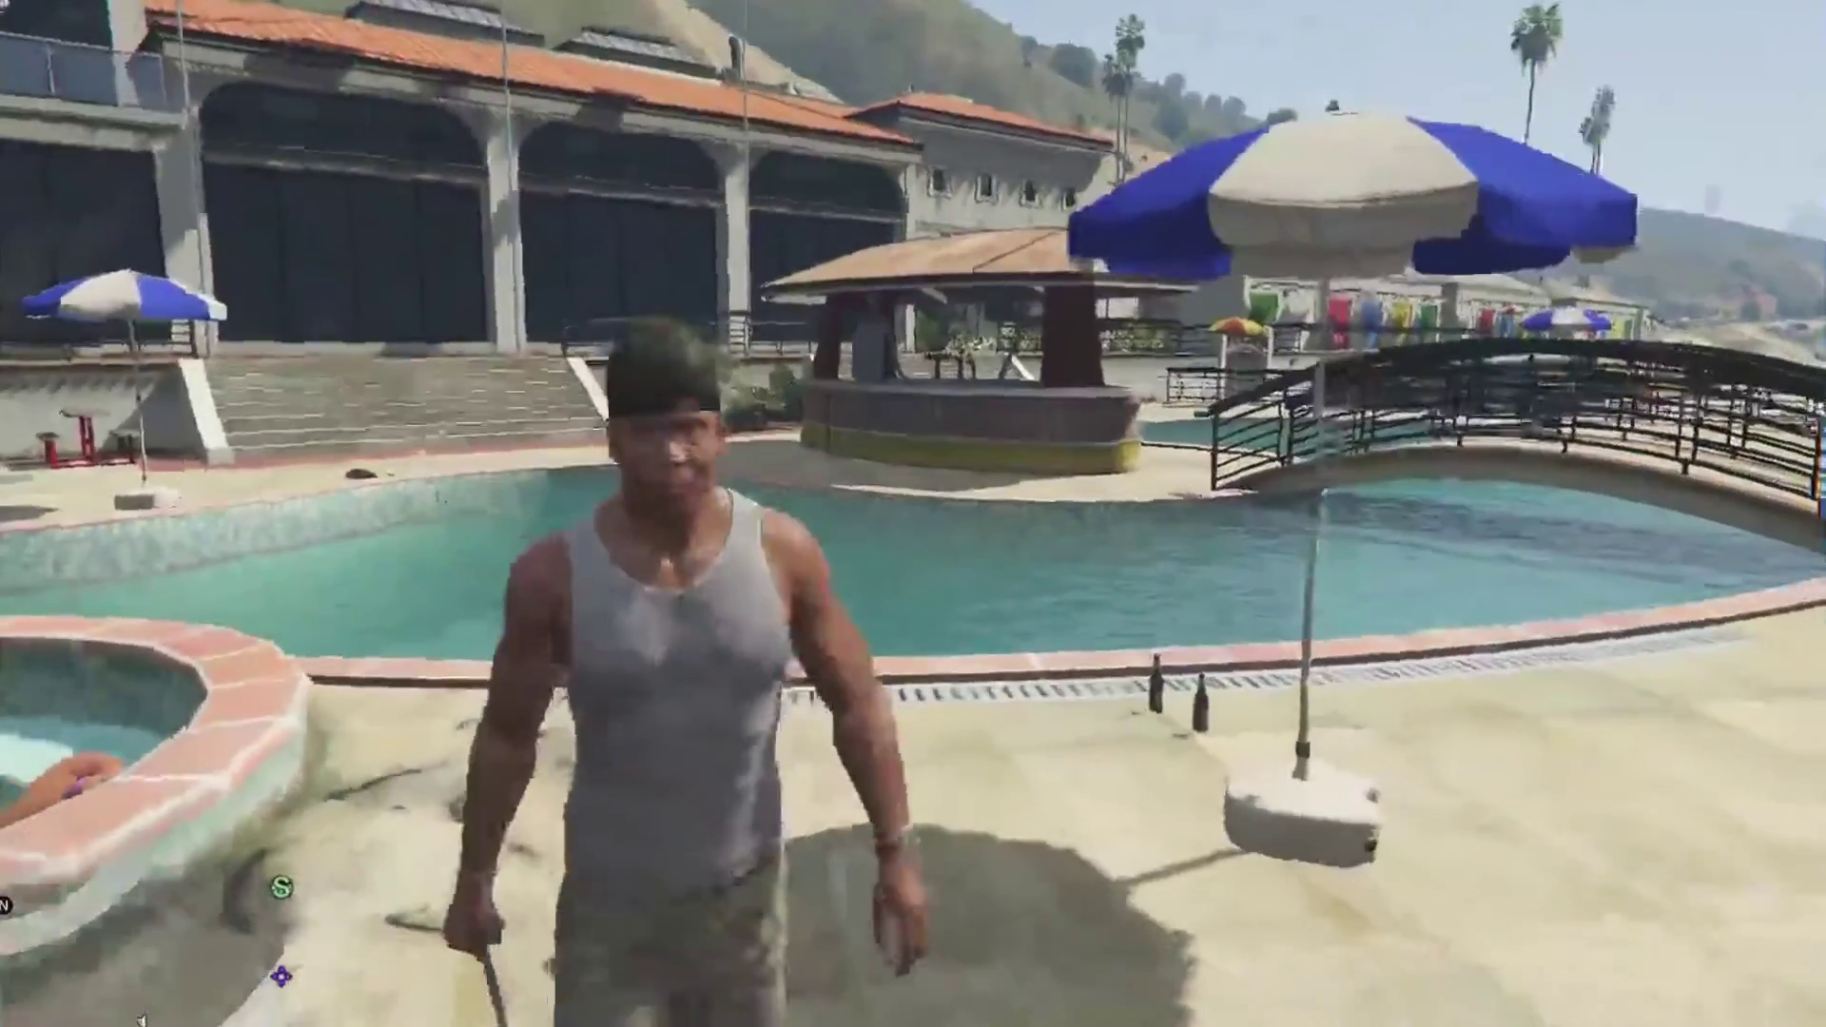
key(w)
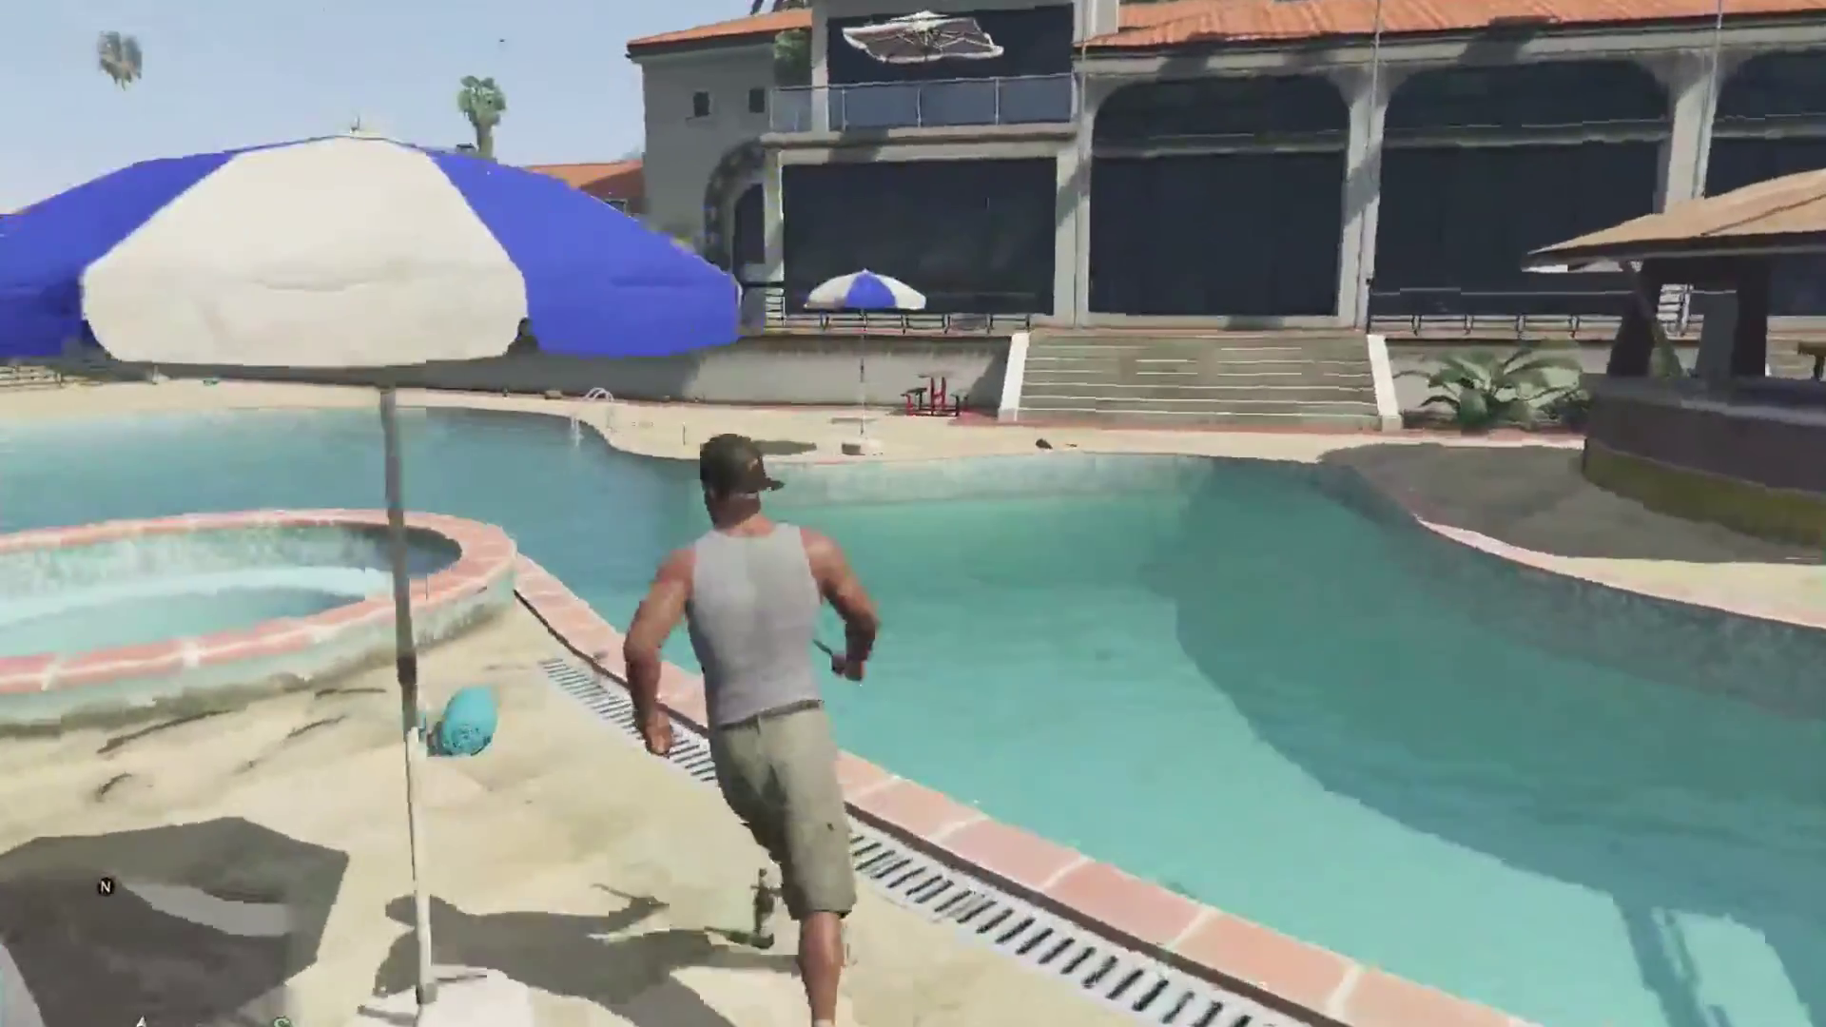
Step: Dive into the pool, swim across, climb out and run toward the terrace stairs
key(space)
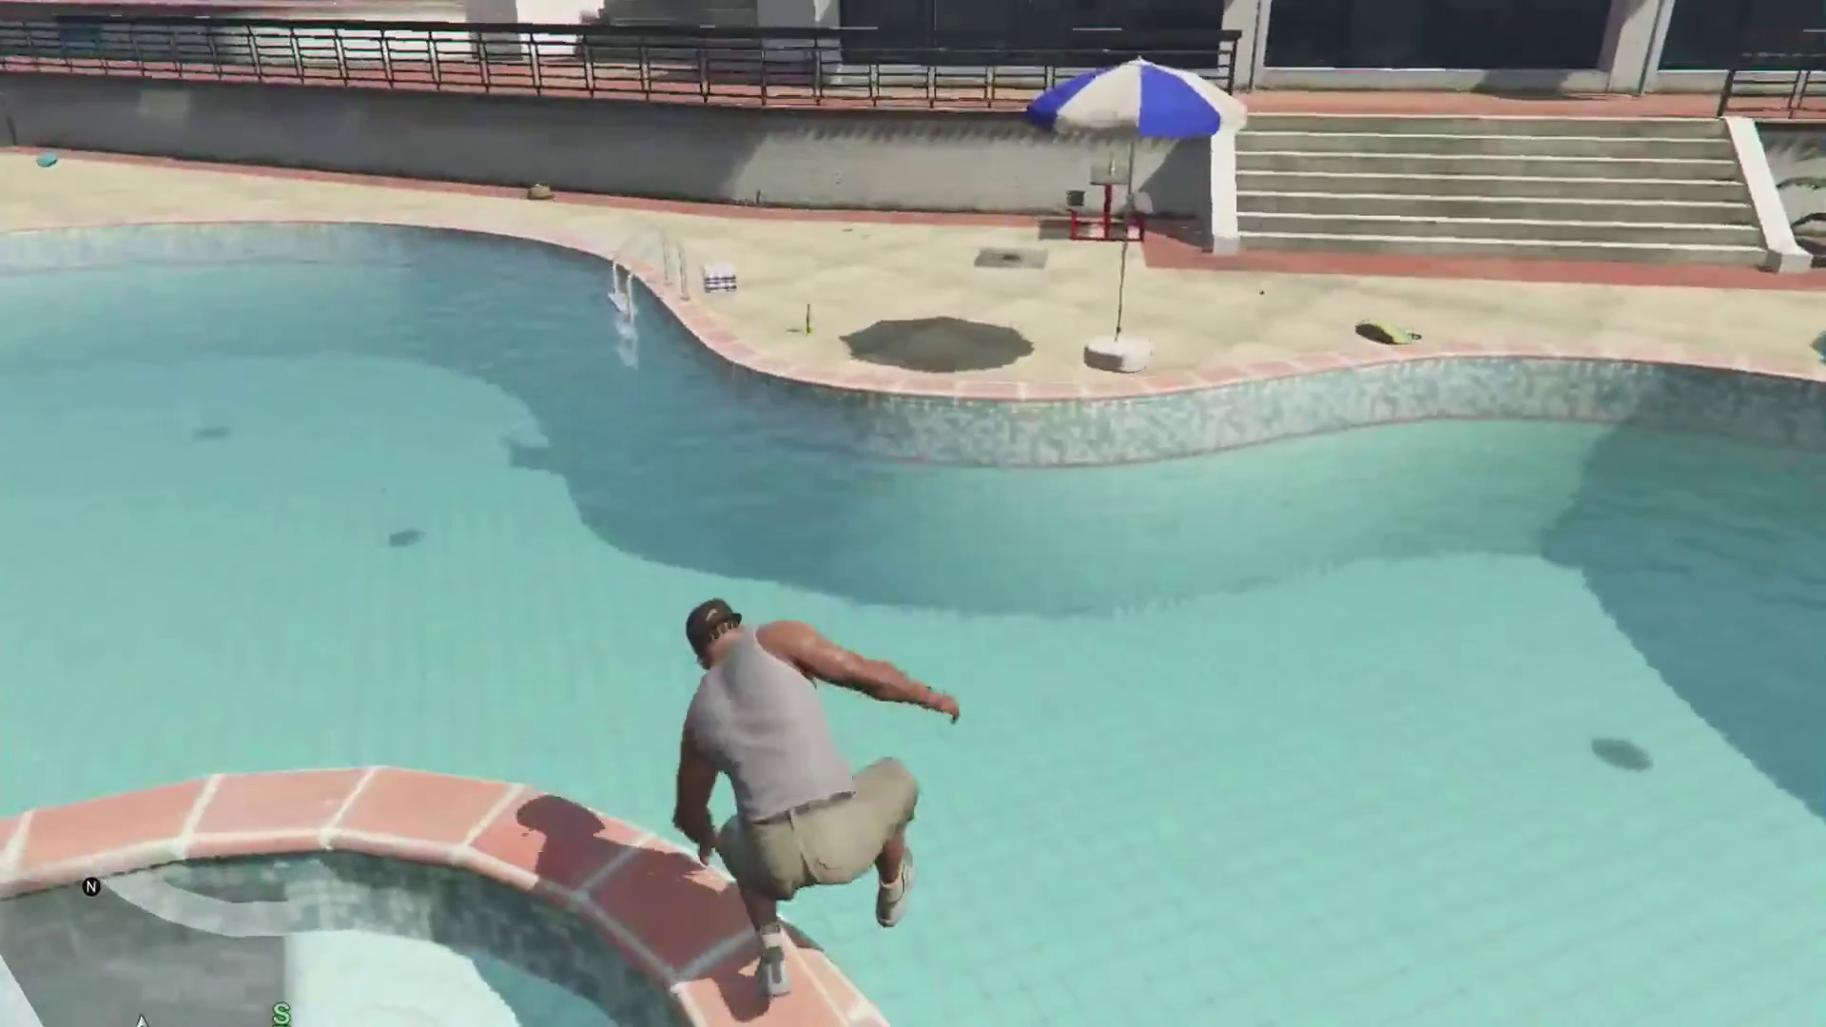
key(w)
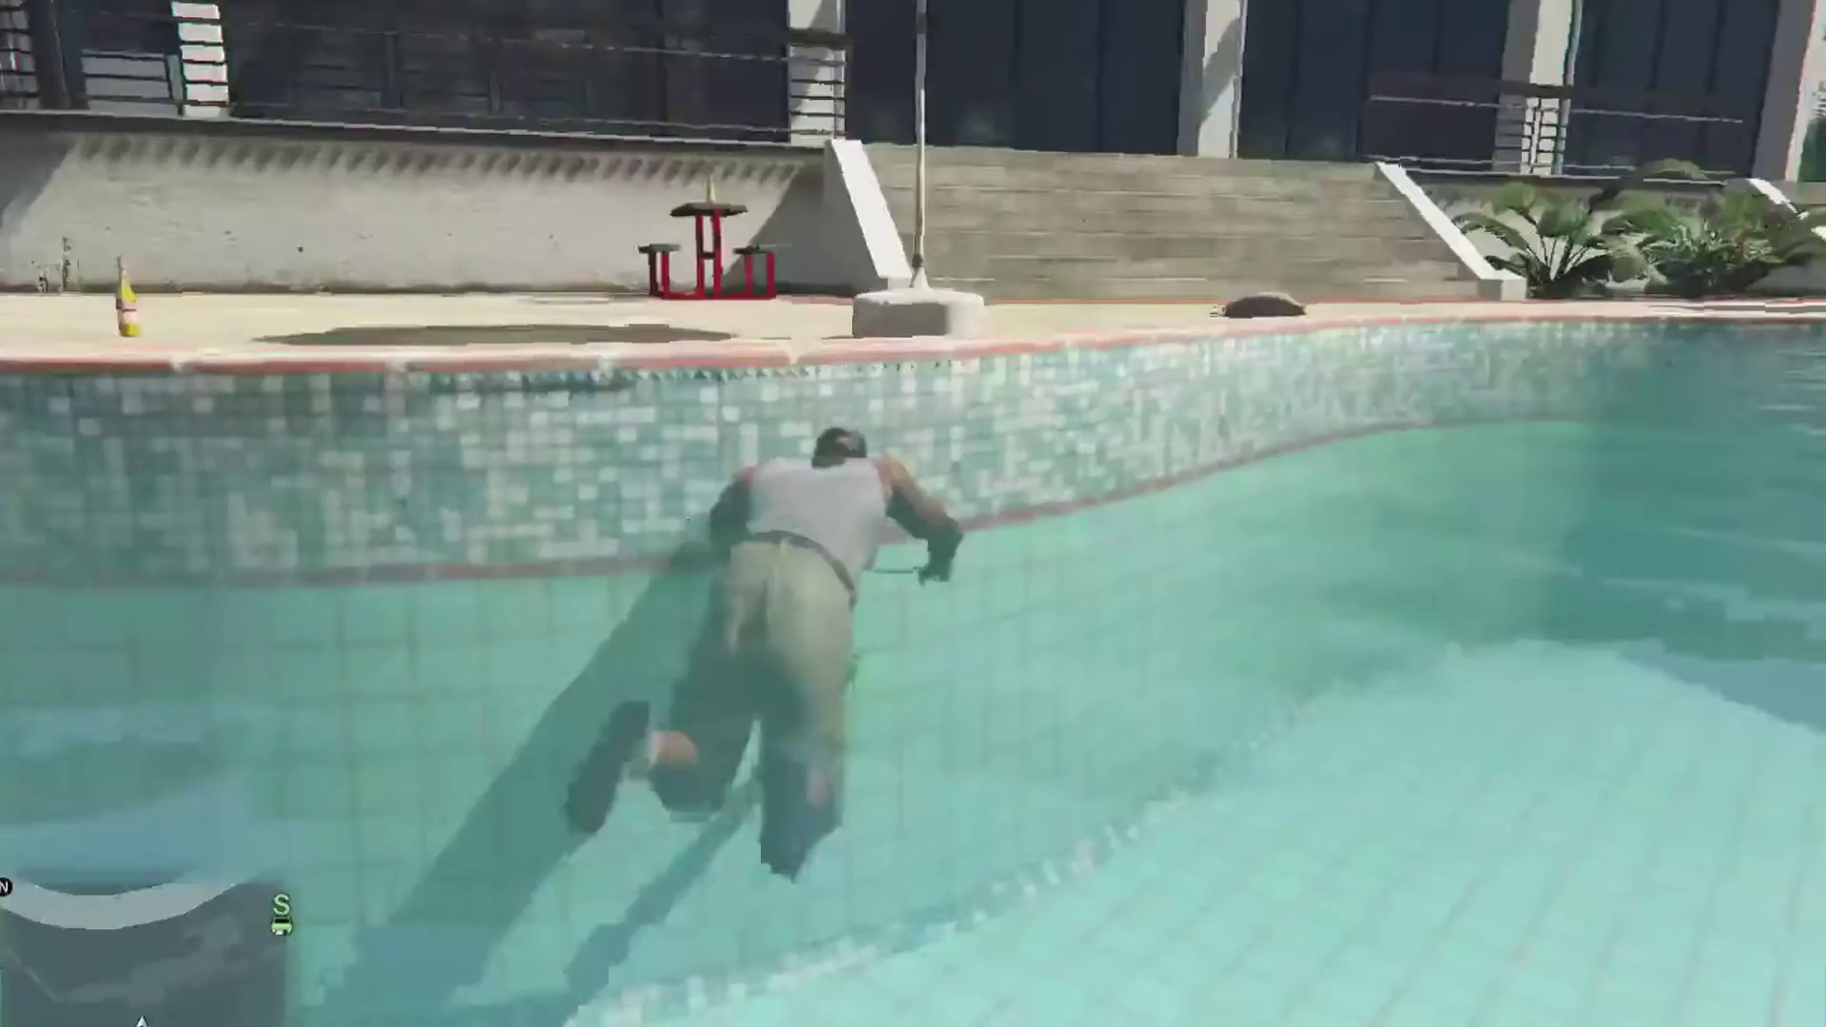
key(w)
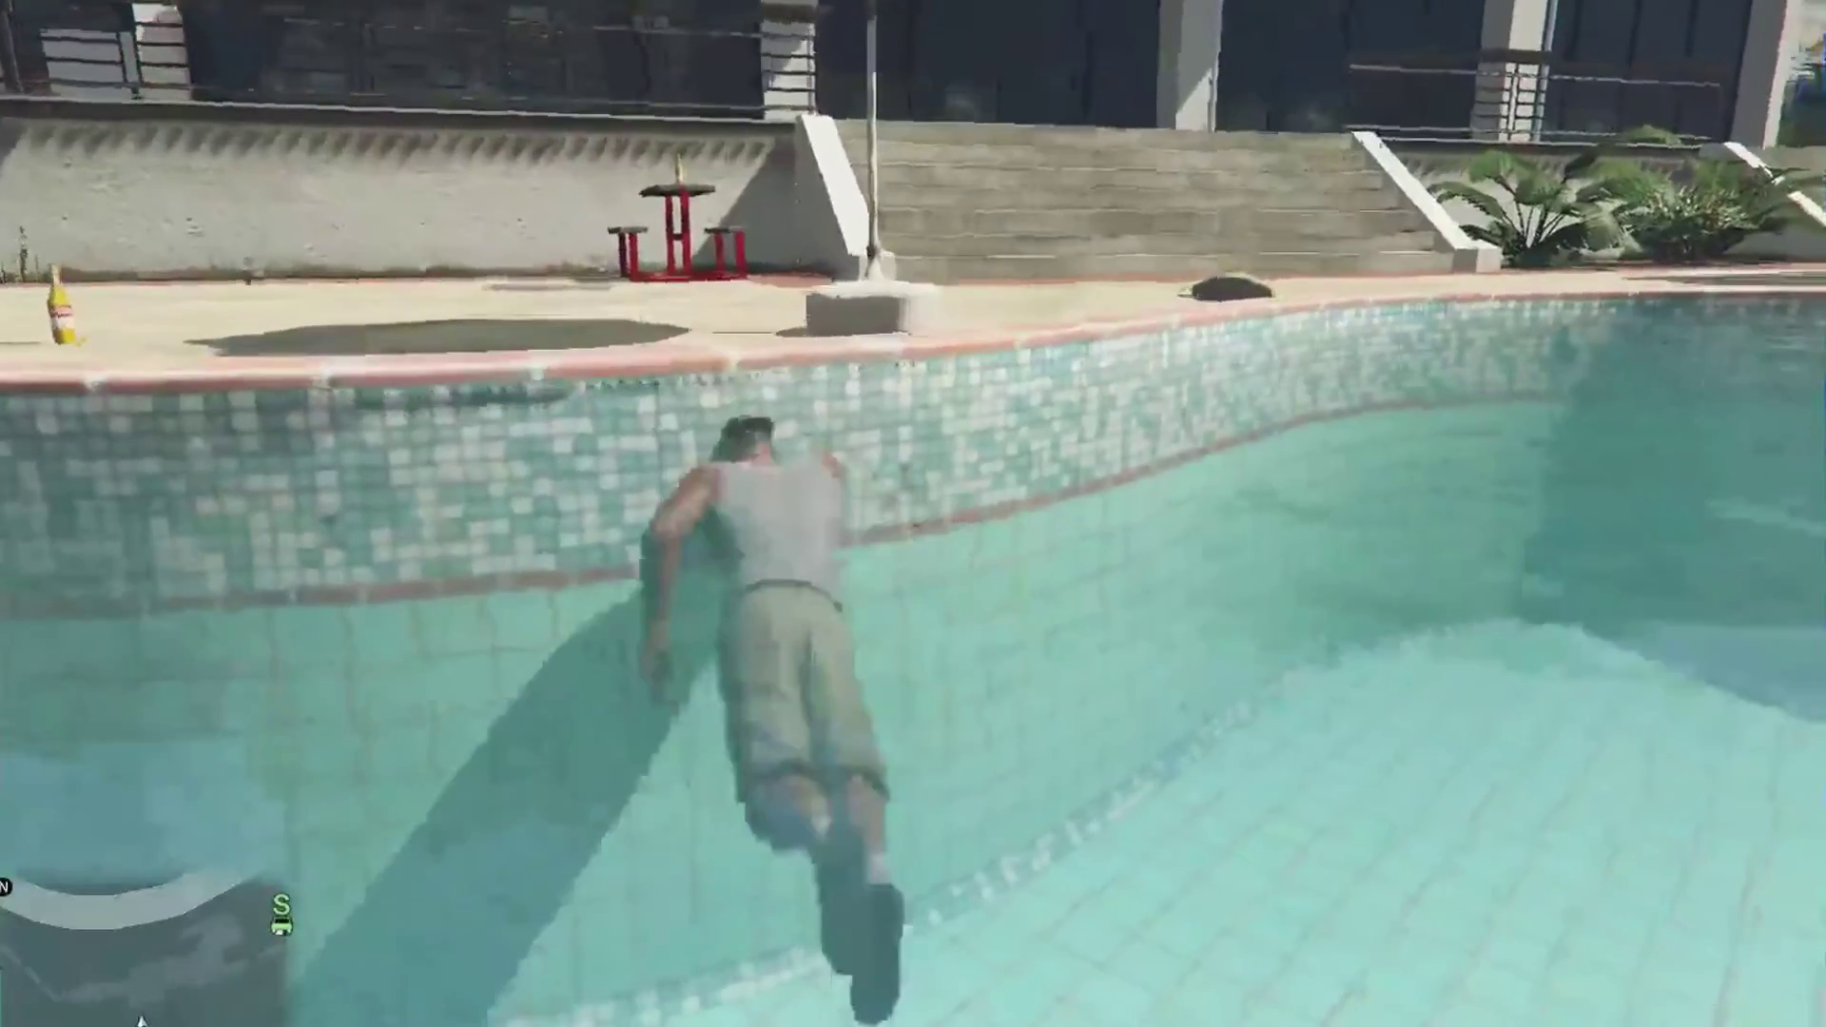
key(w)
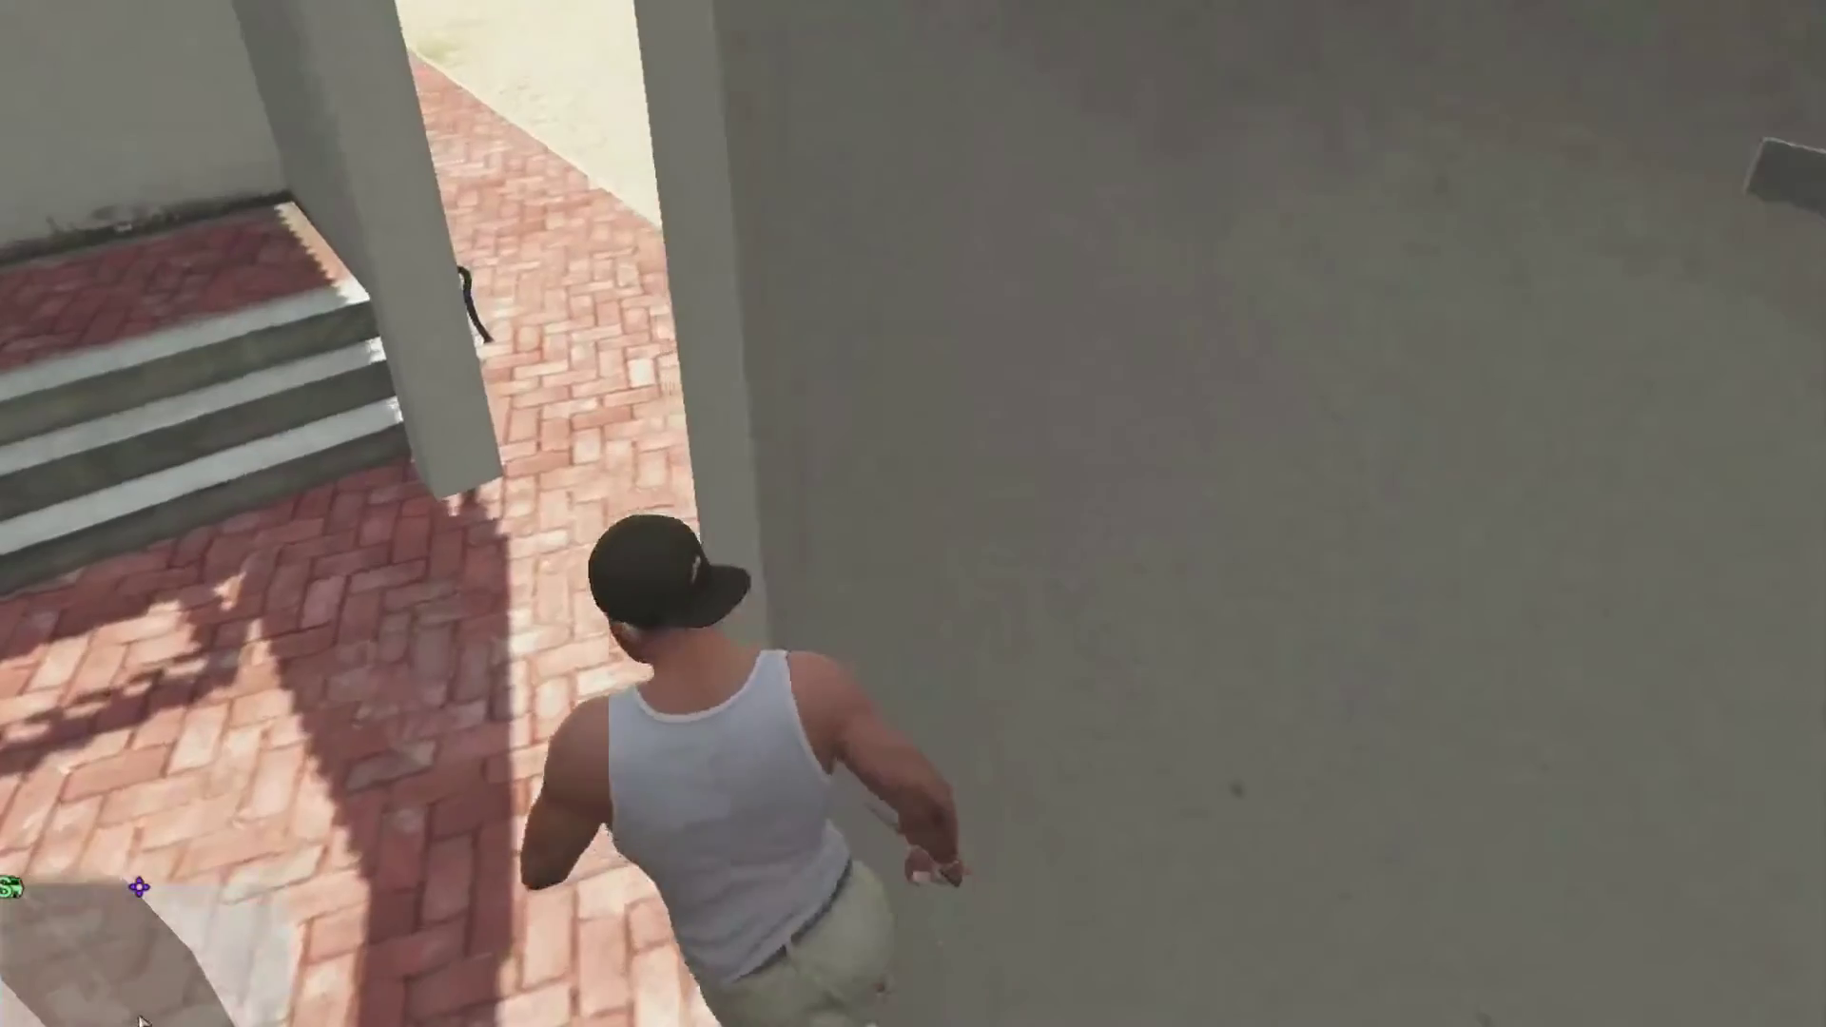
Step: Run Franklin down onto the beach with a knife, past the volleyball net
key(w)
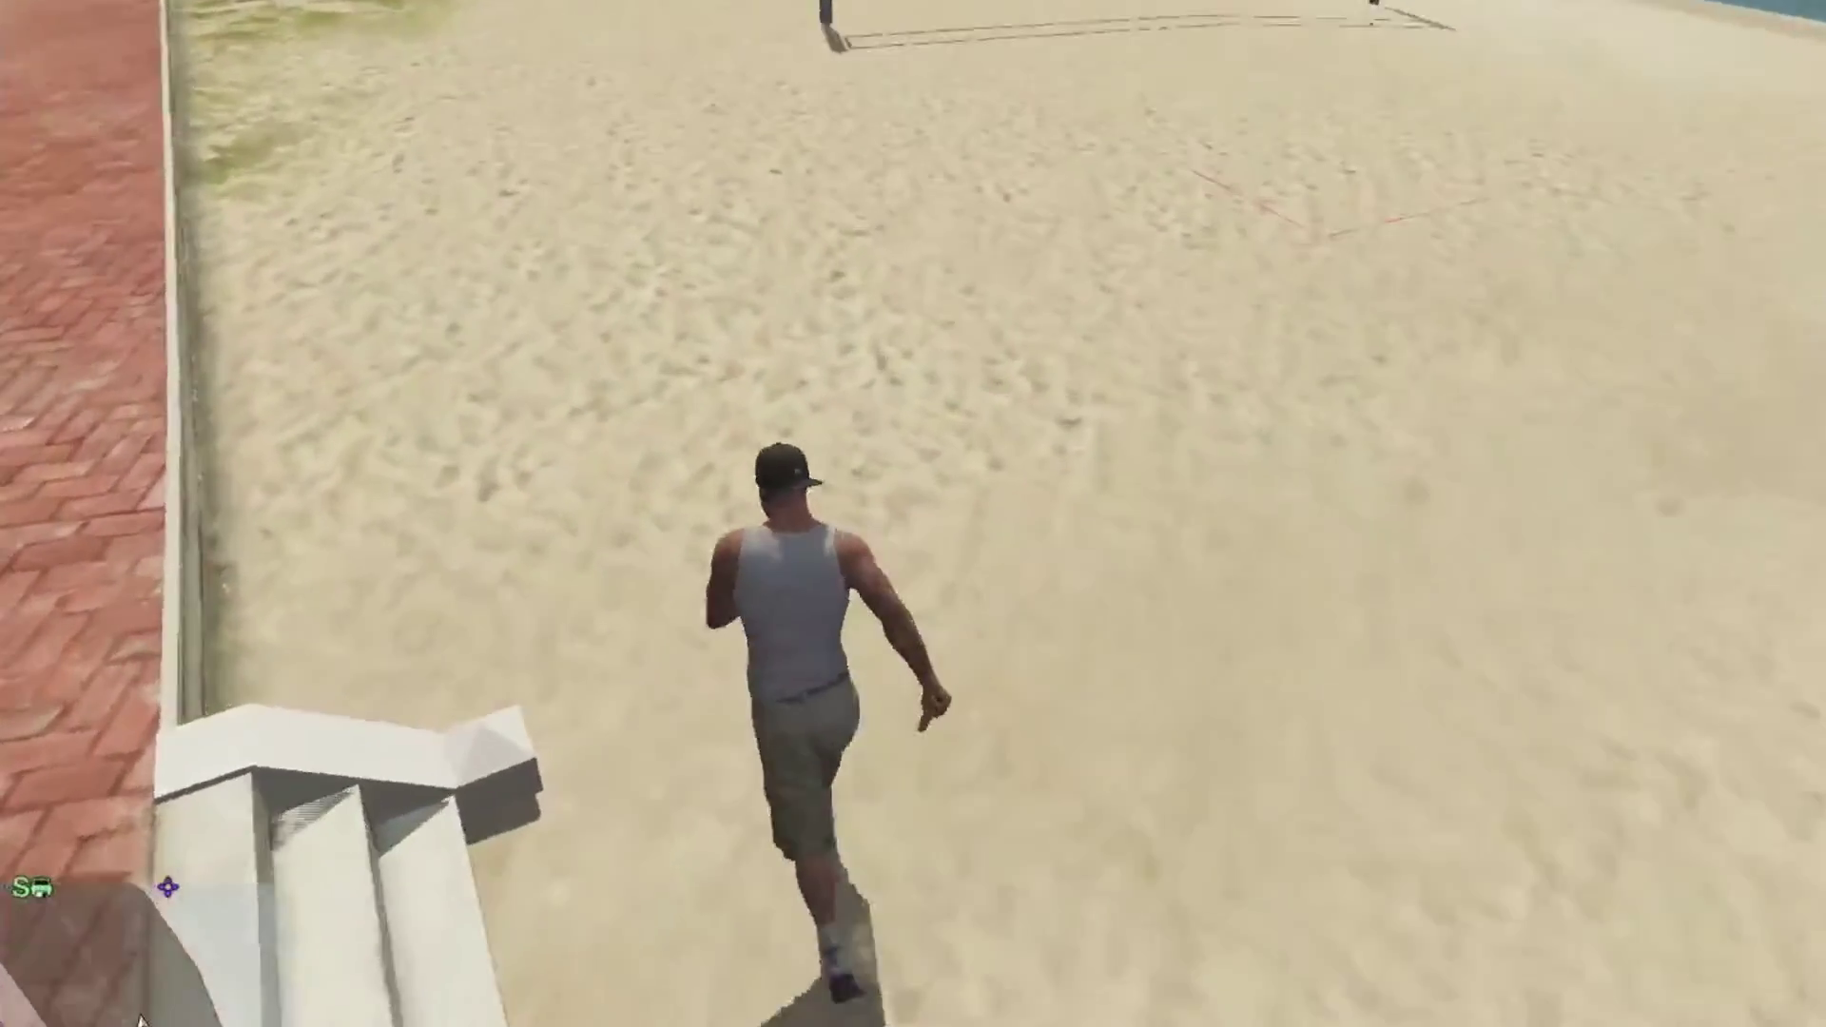
key(w)
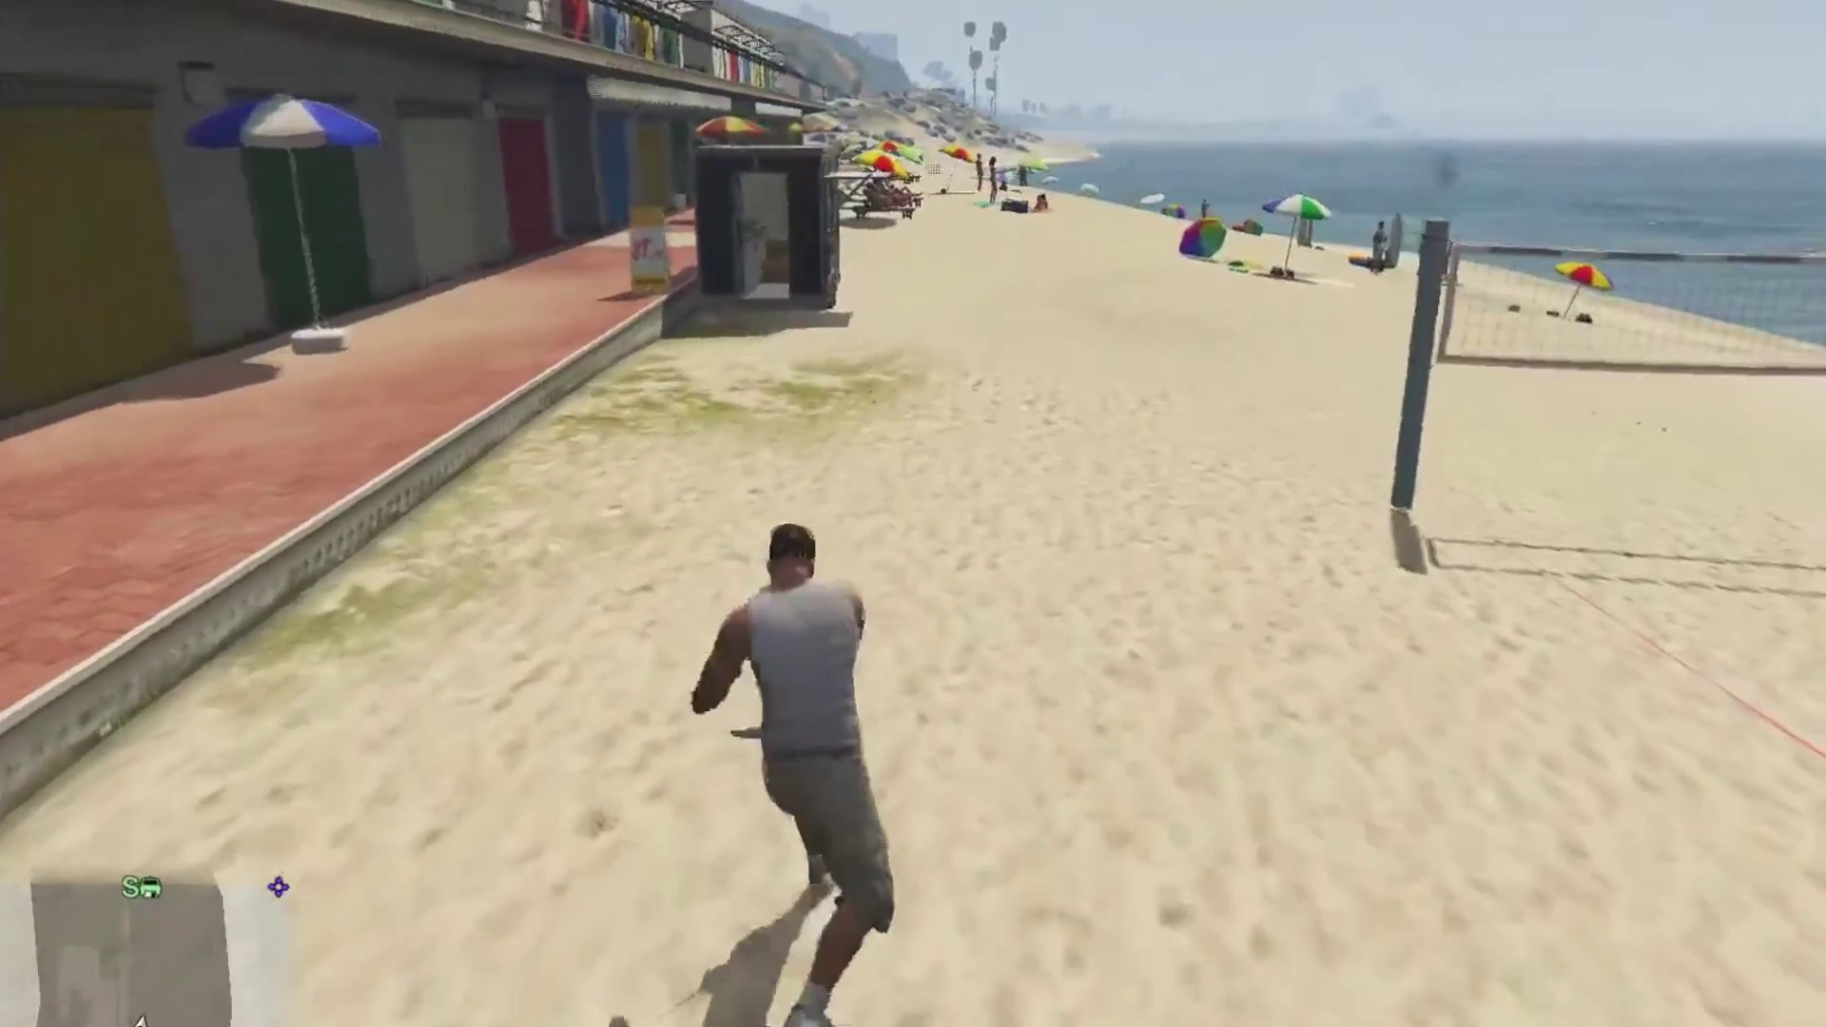
key(w)
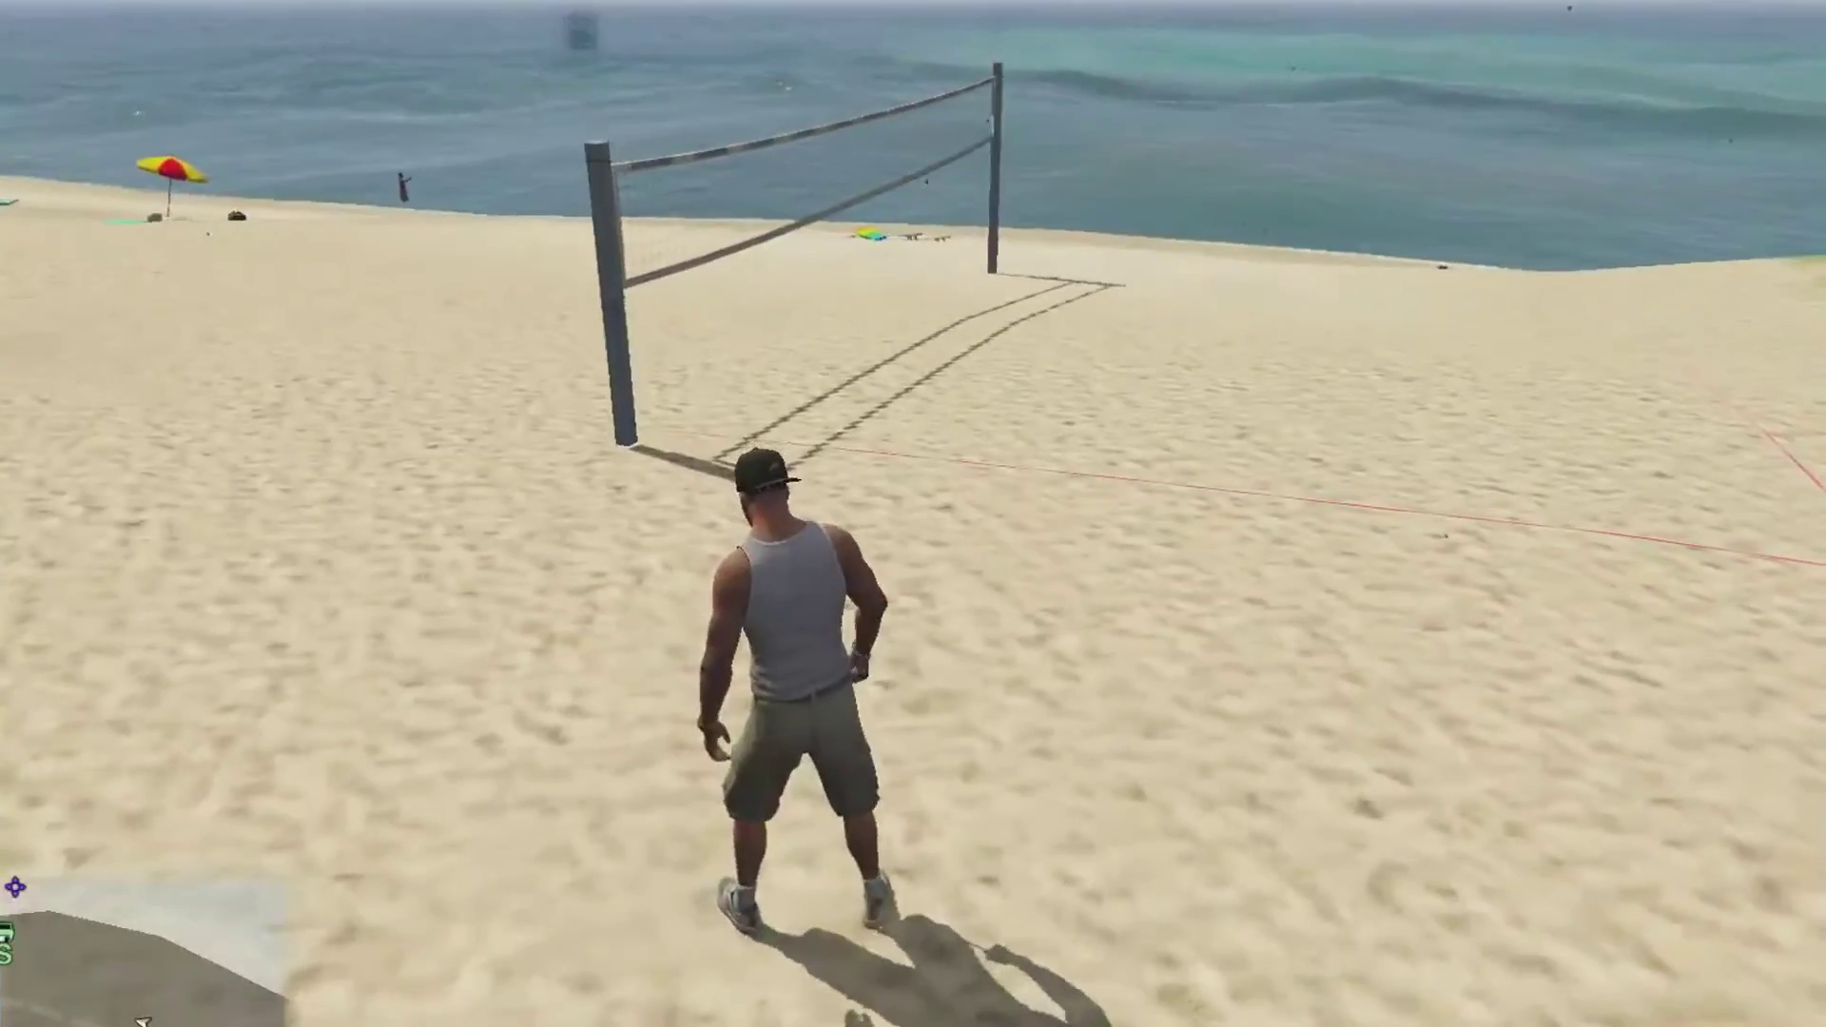
key(w)
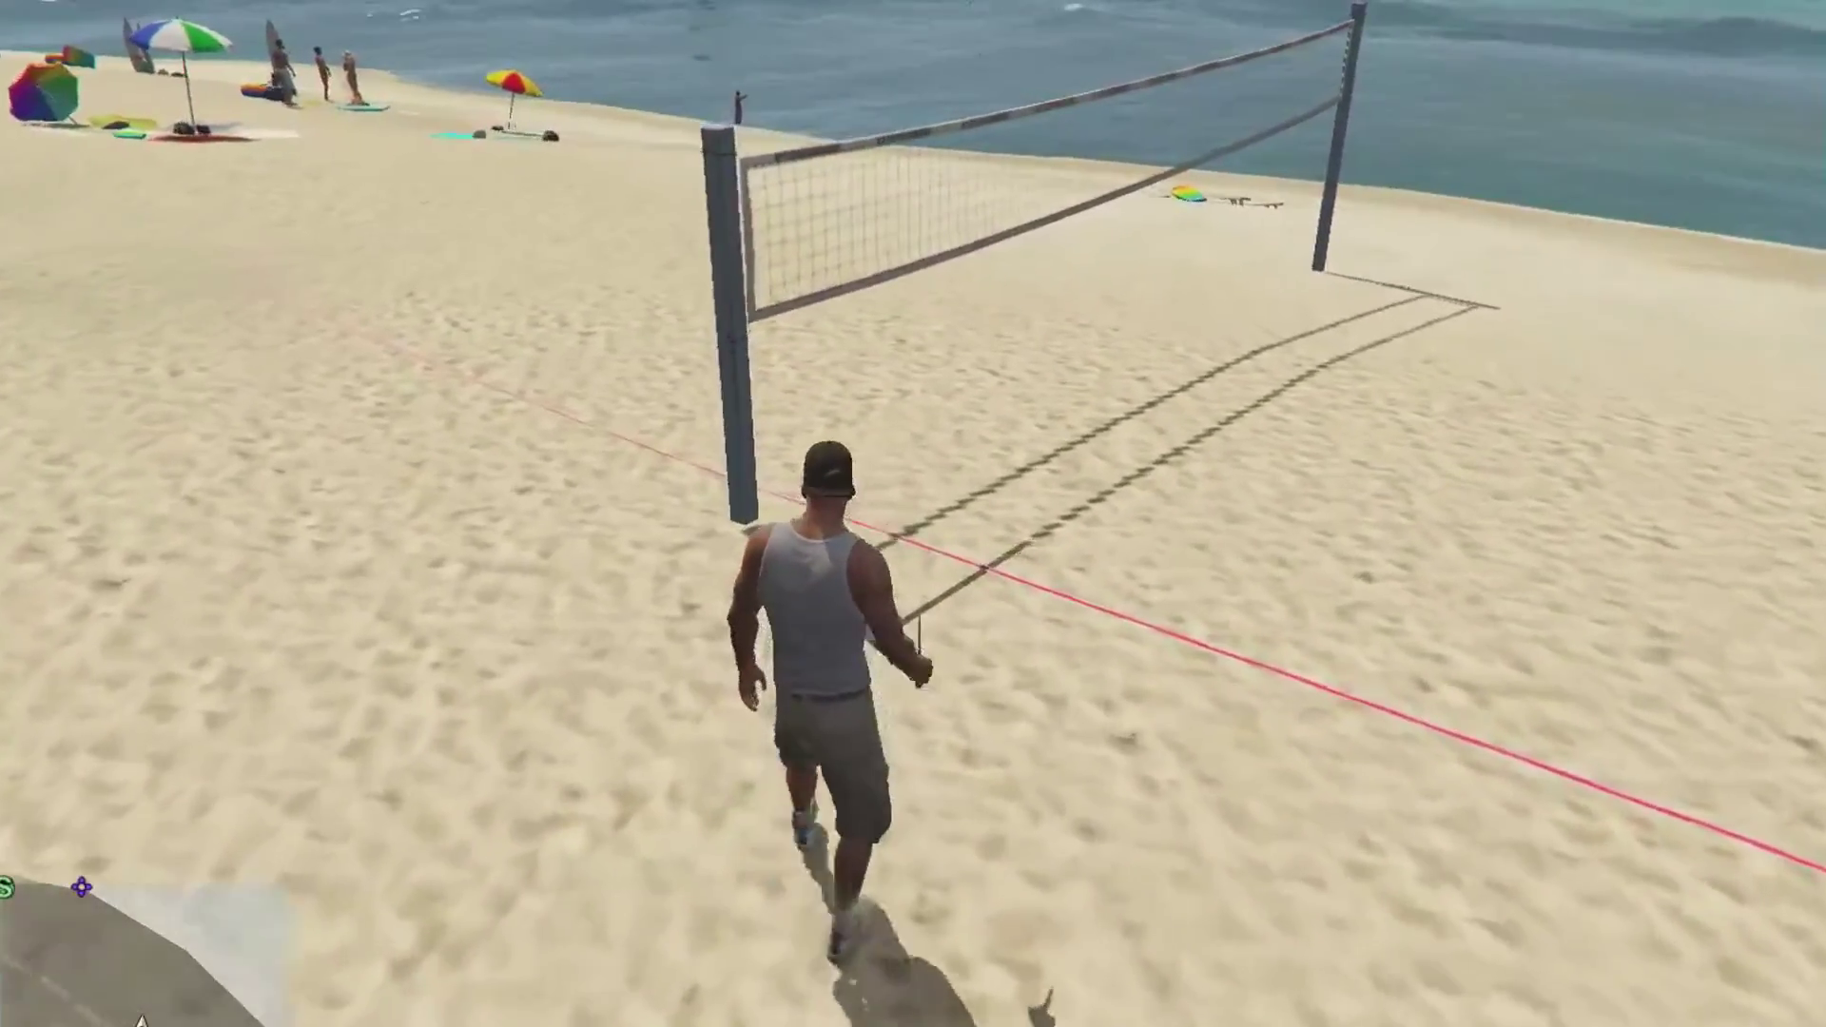
key(w)
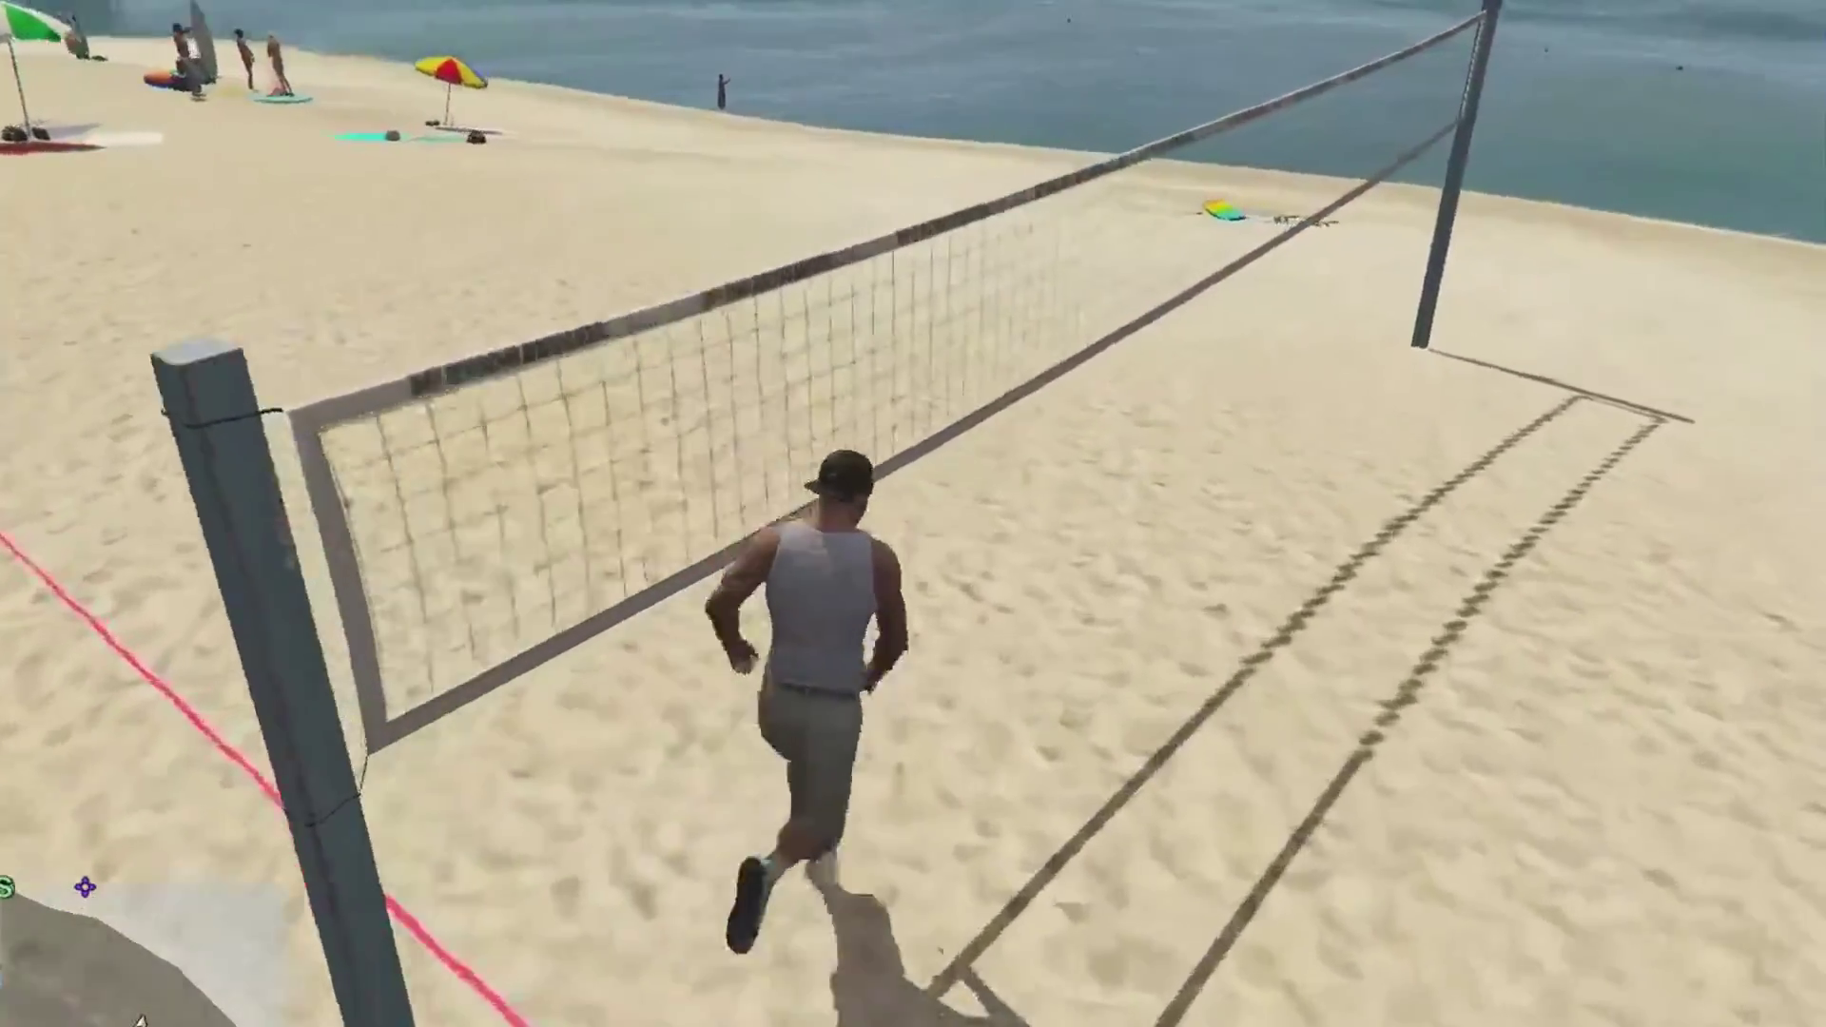
key(w)
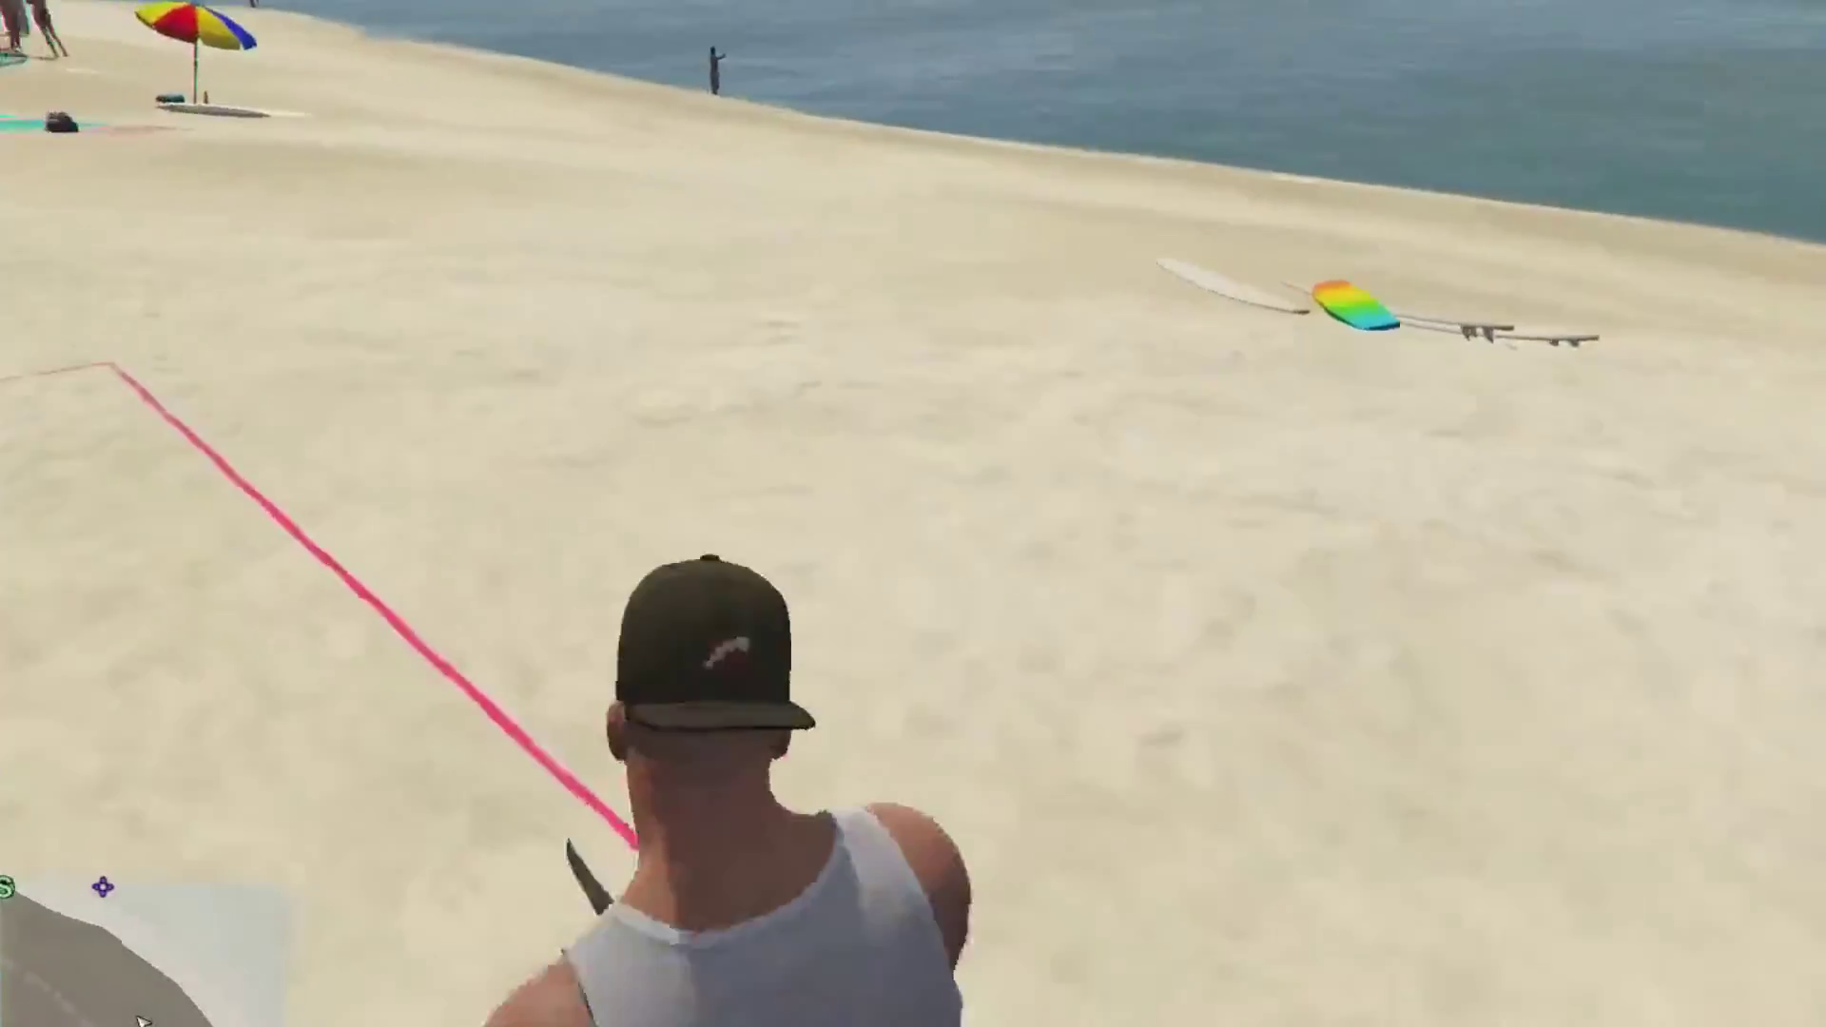
Step: Head across the sand toward the beachgoers on their towels
key(w)
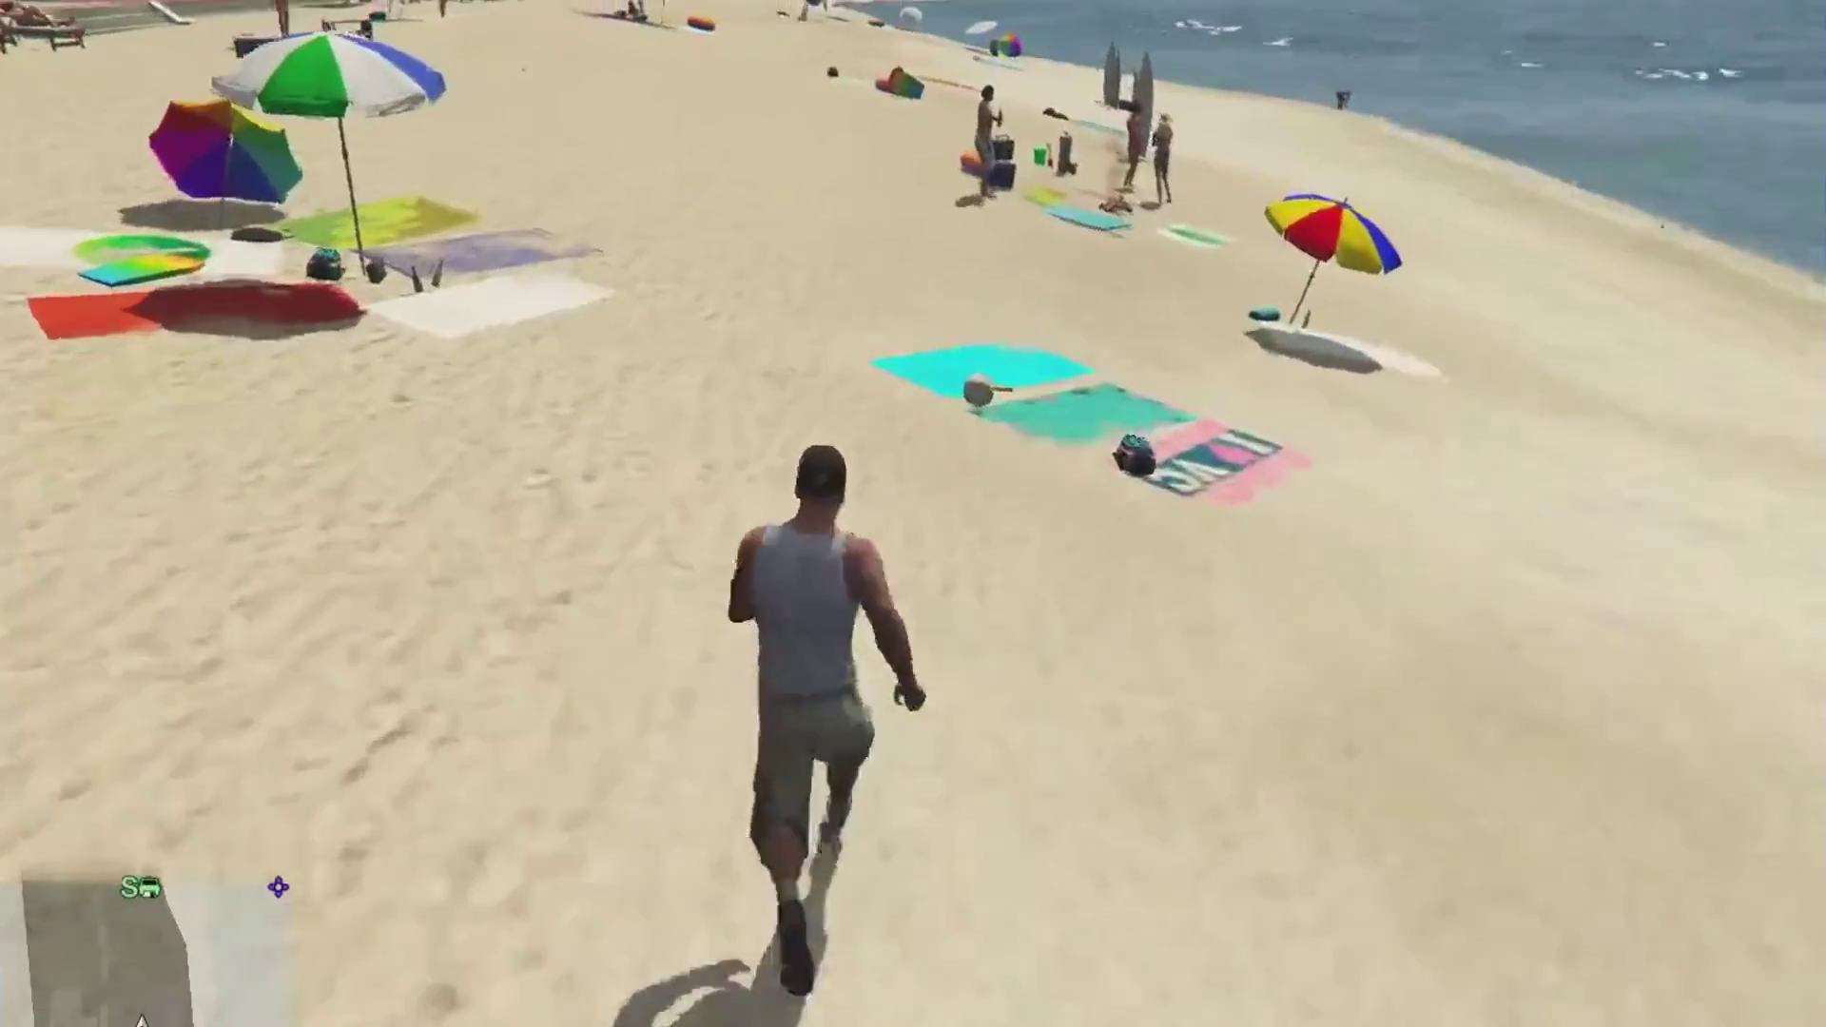
key(w)
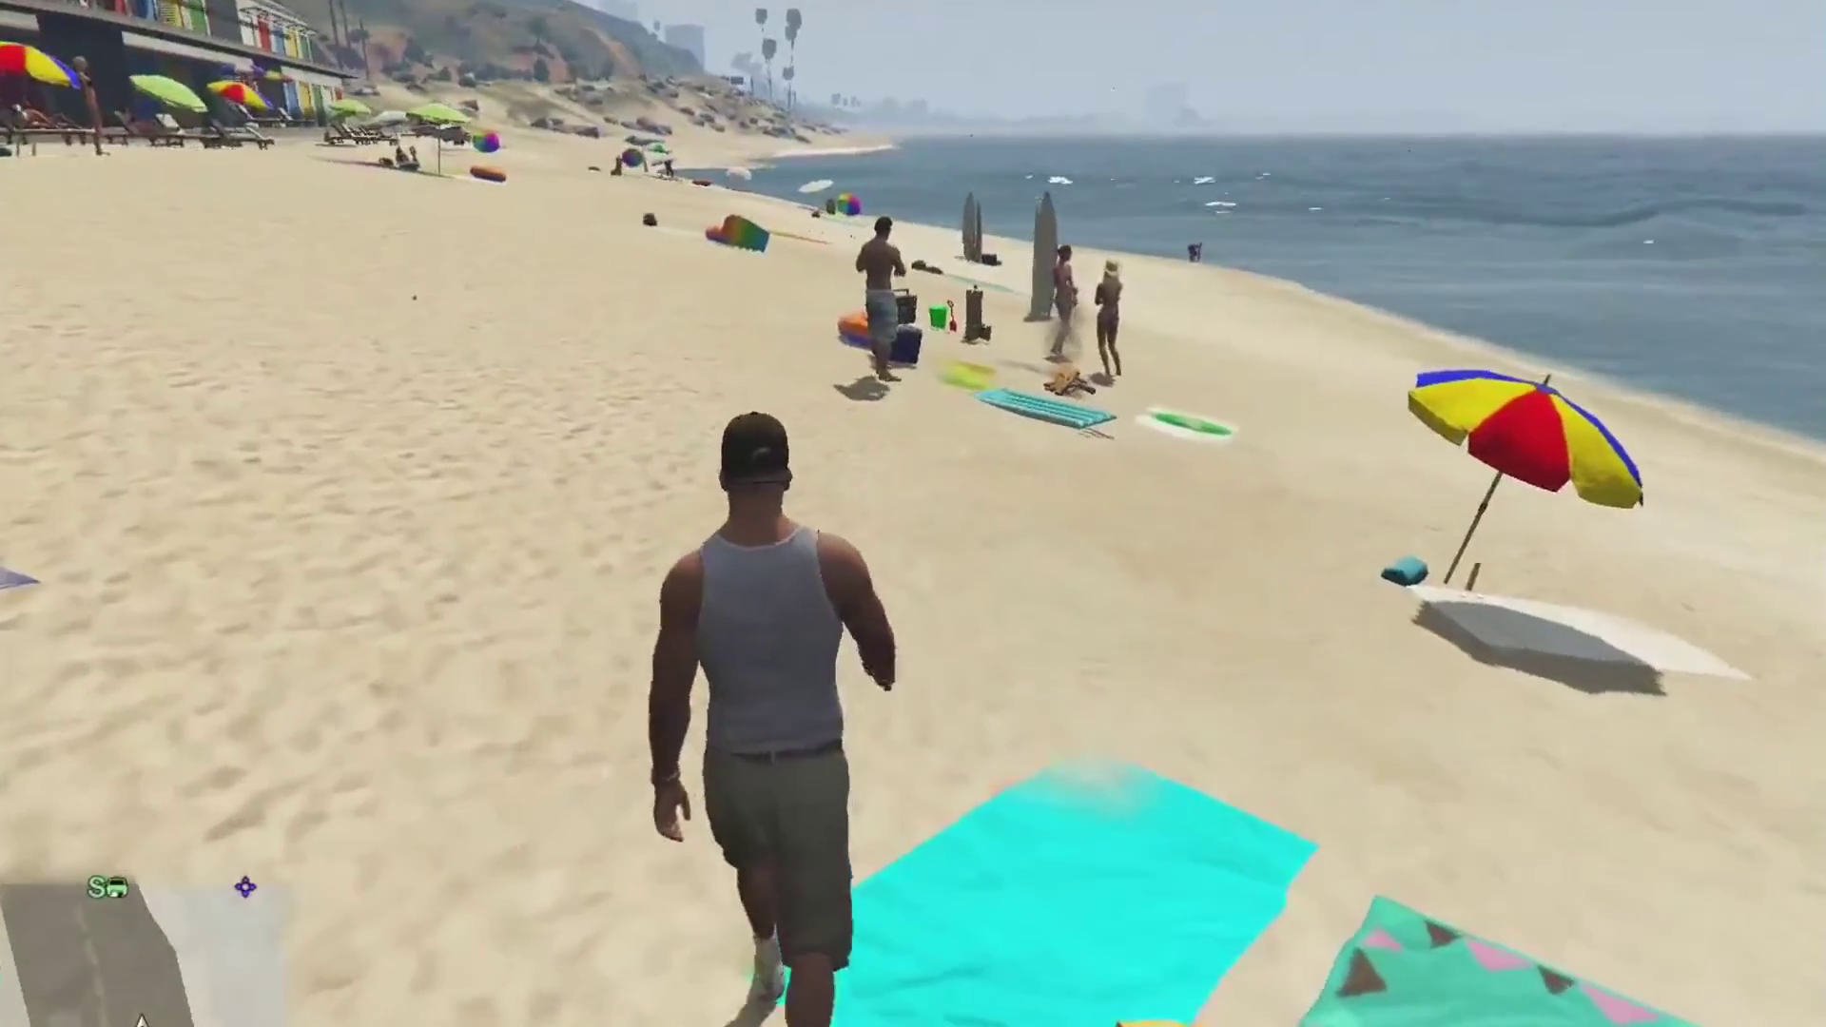
key(w)
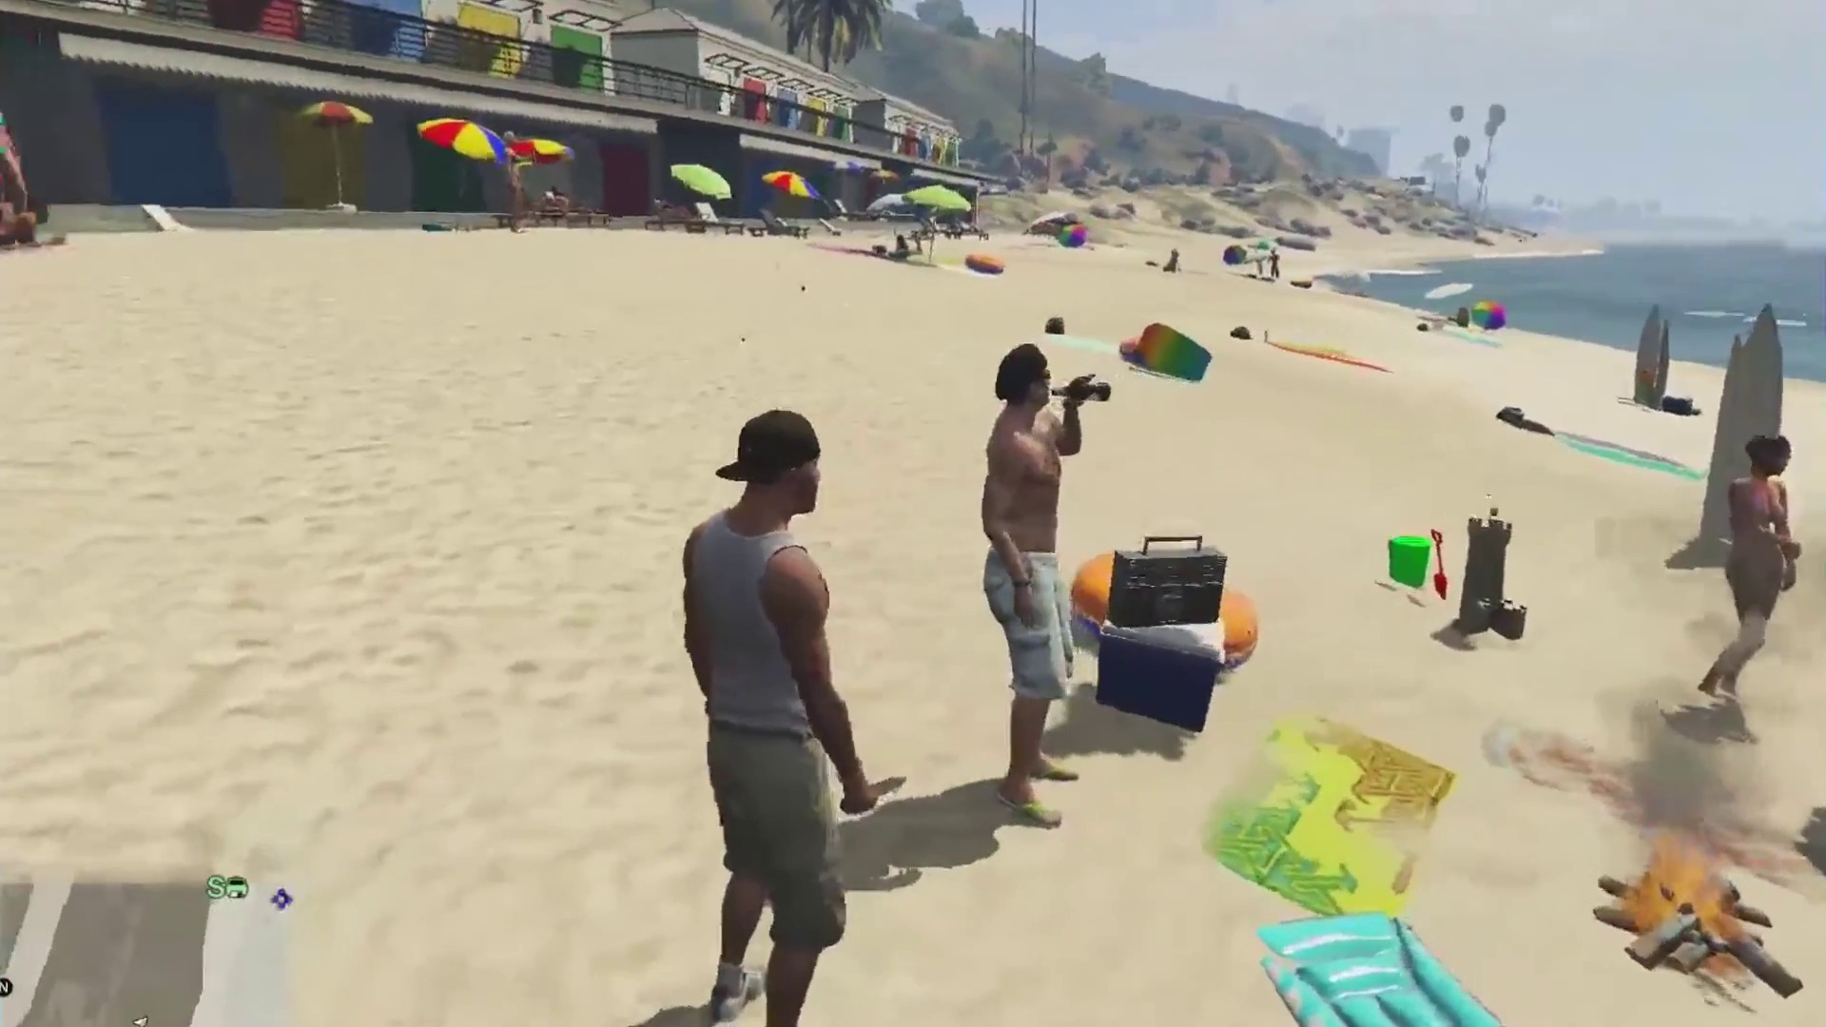
scroll(140, 1020, down, 1)
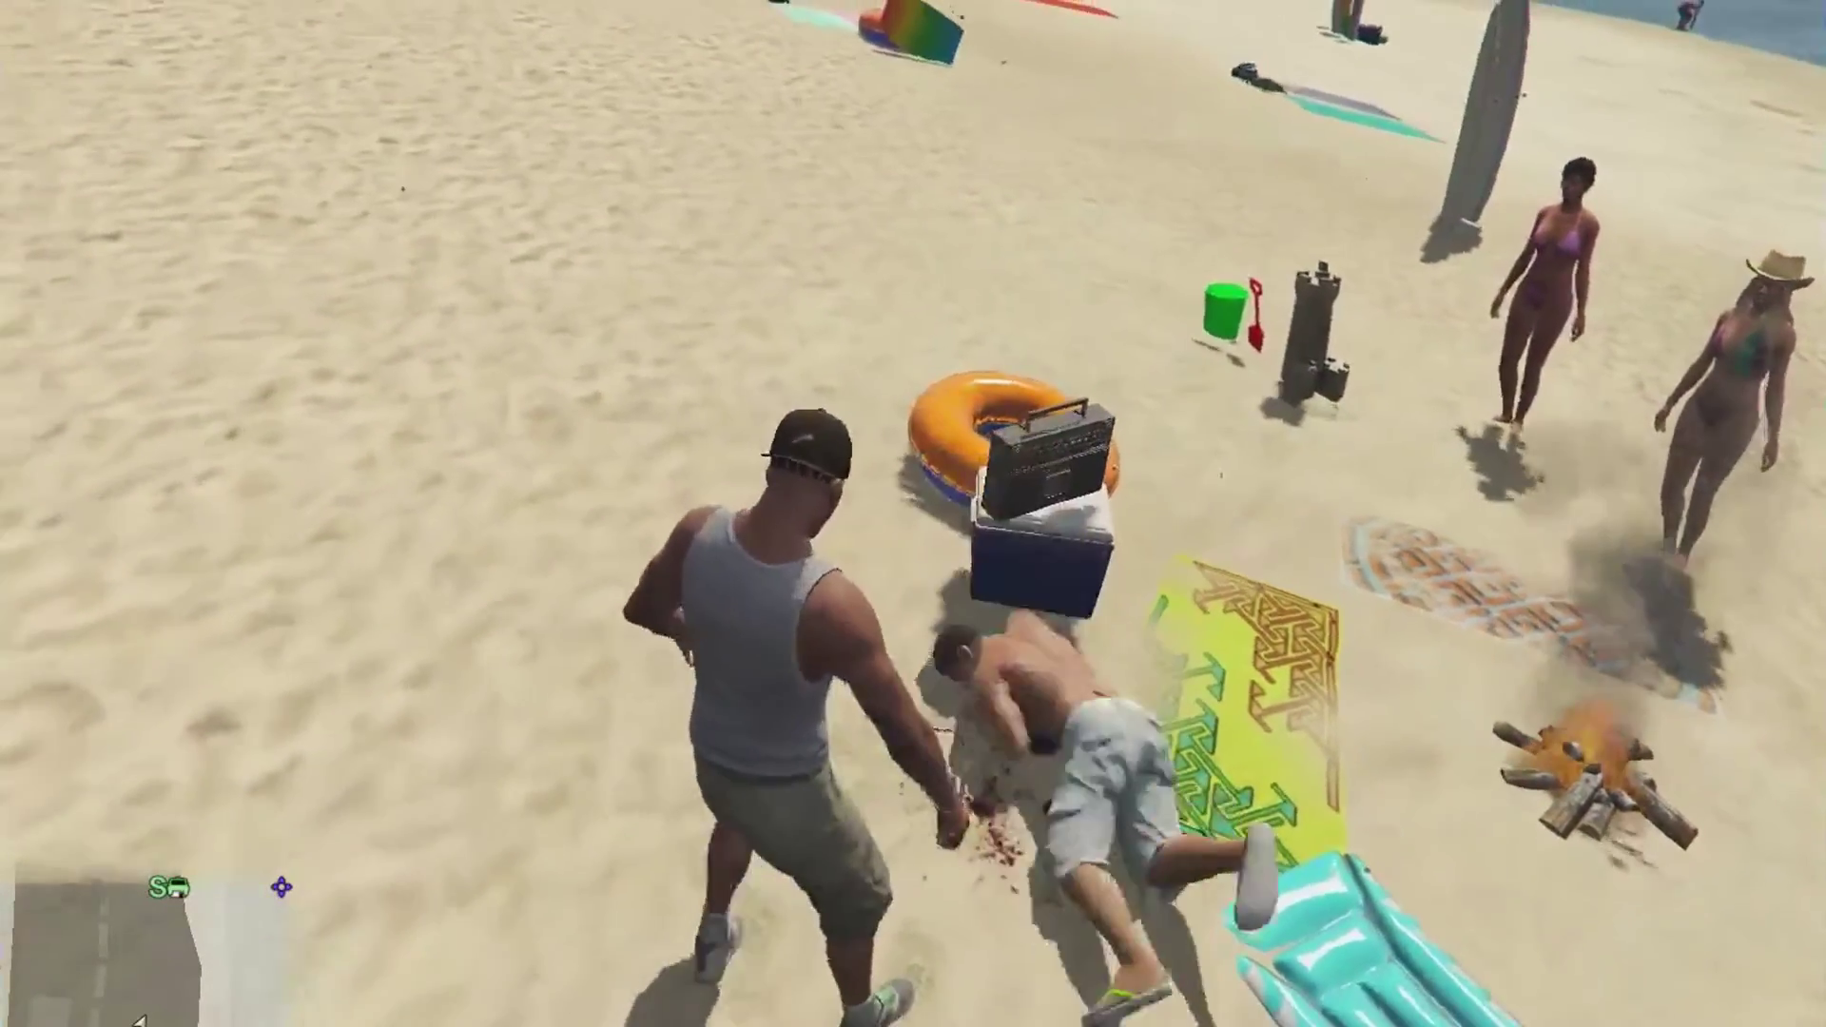
Step: Knock down the sunbathing woman and chase her to the boardwalk stairs
key(w)
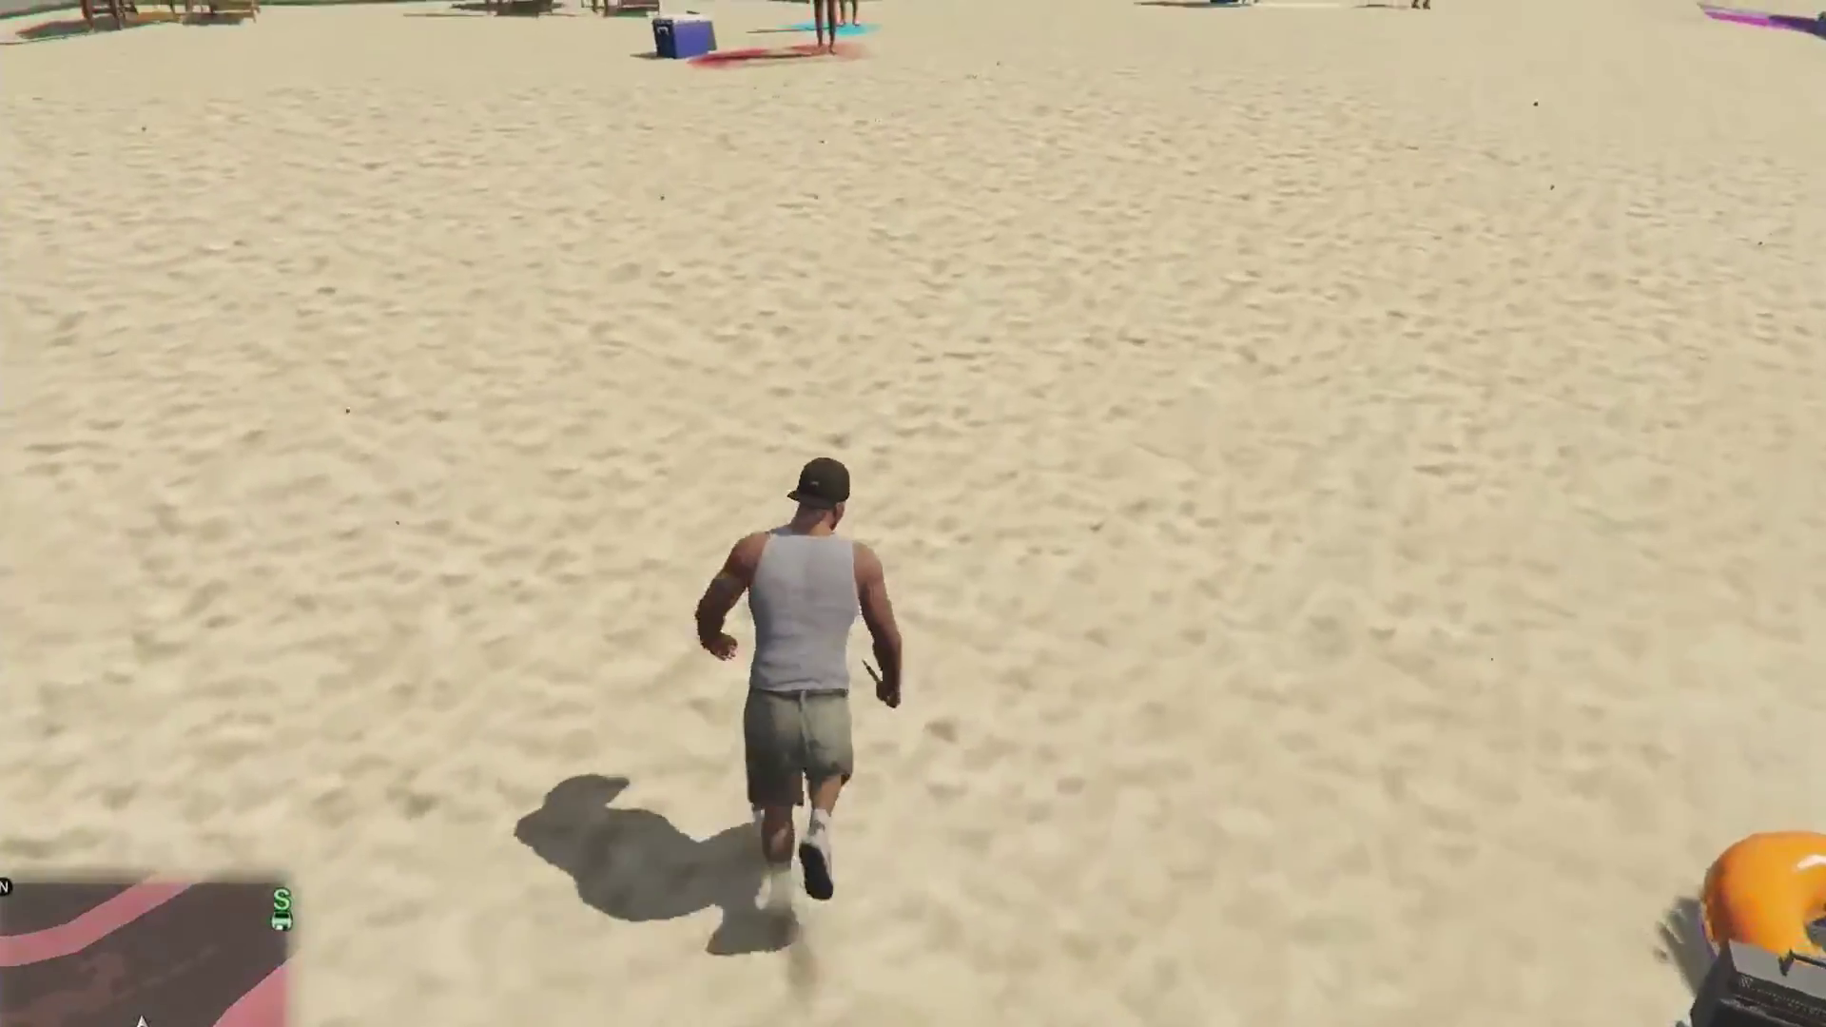
key(r)
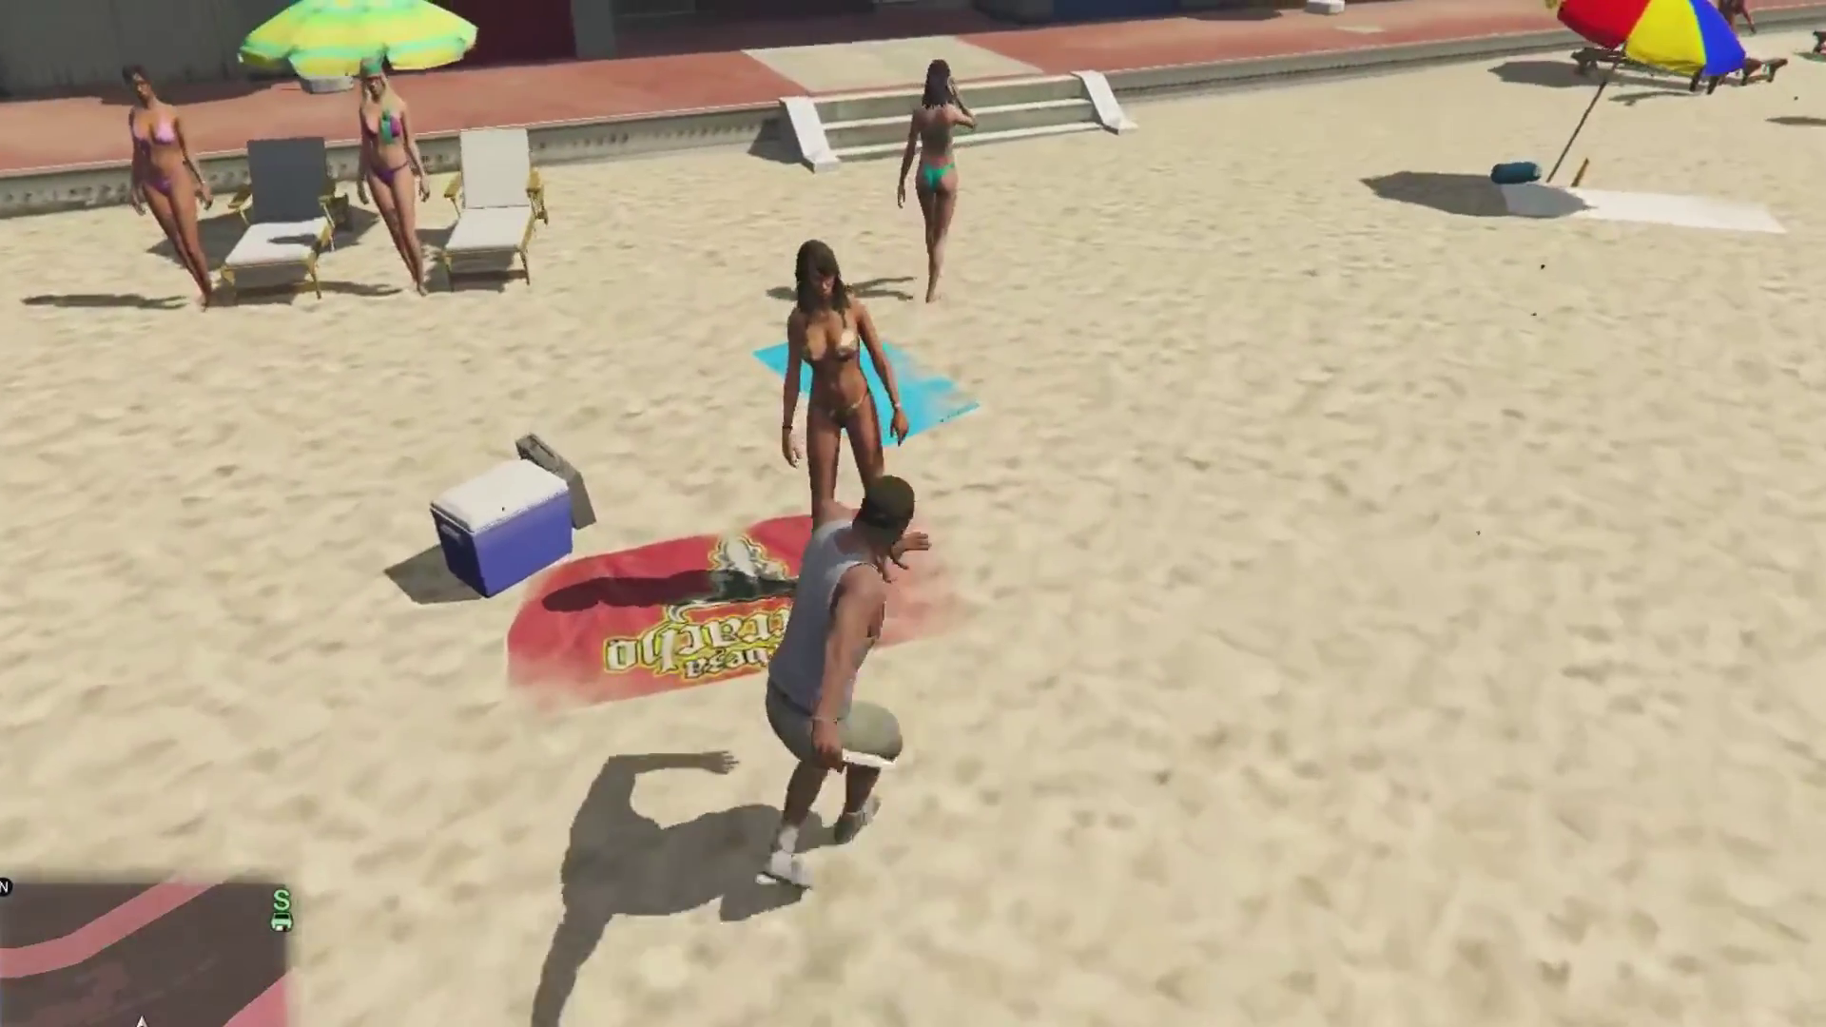
key(w)
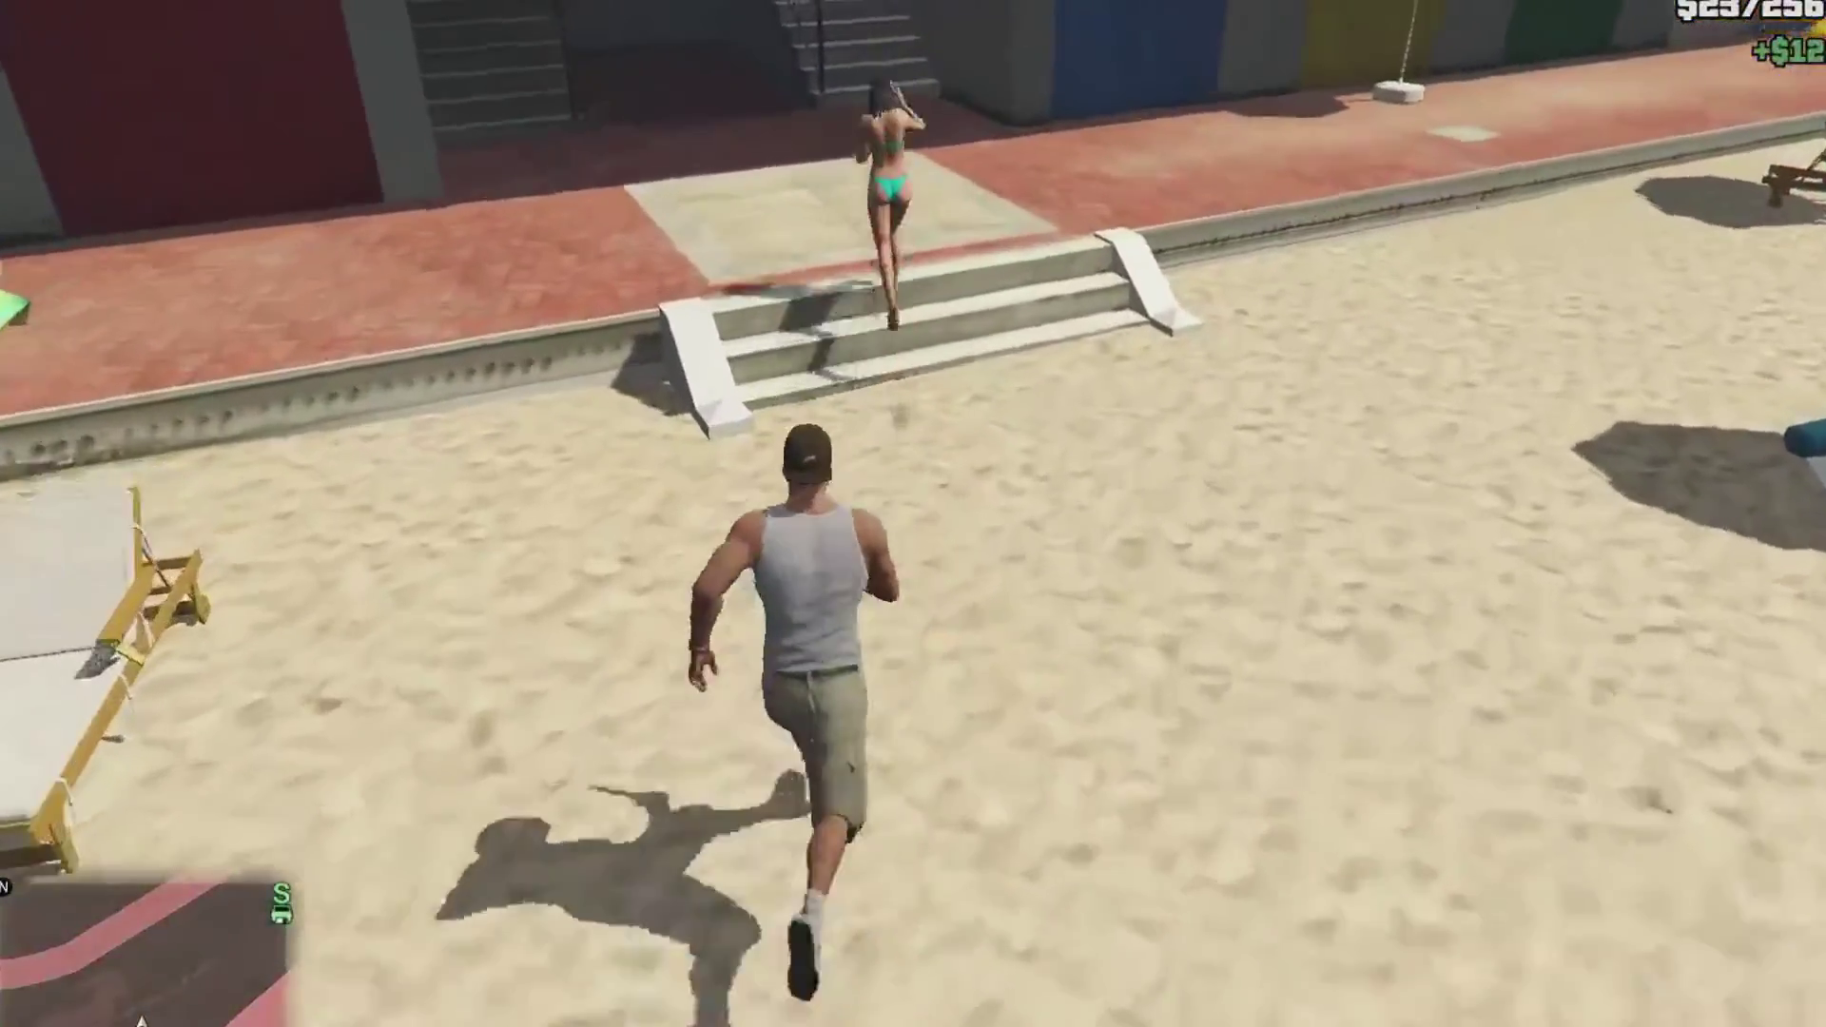
key(w)
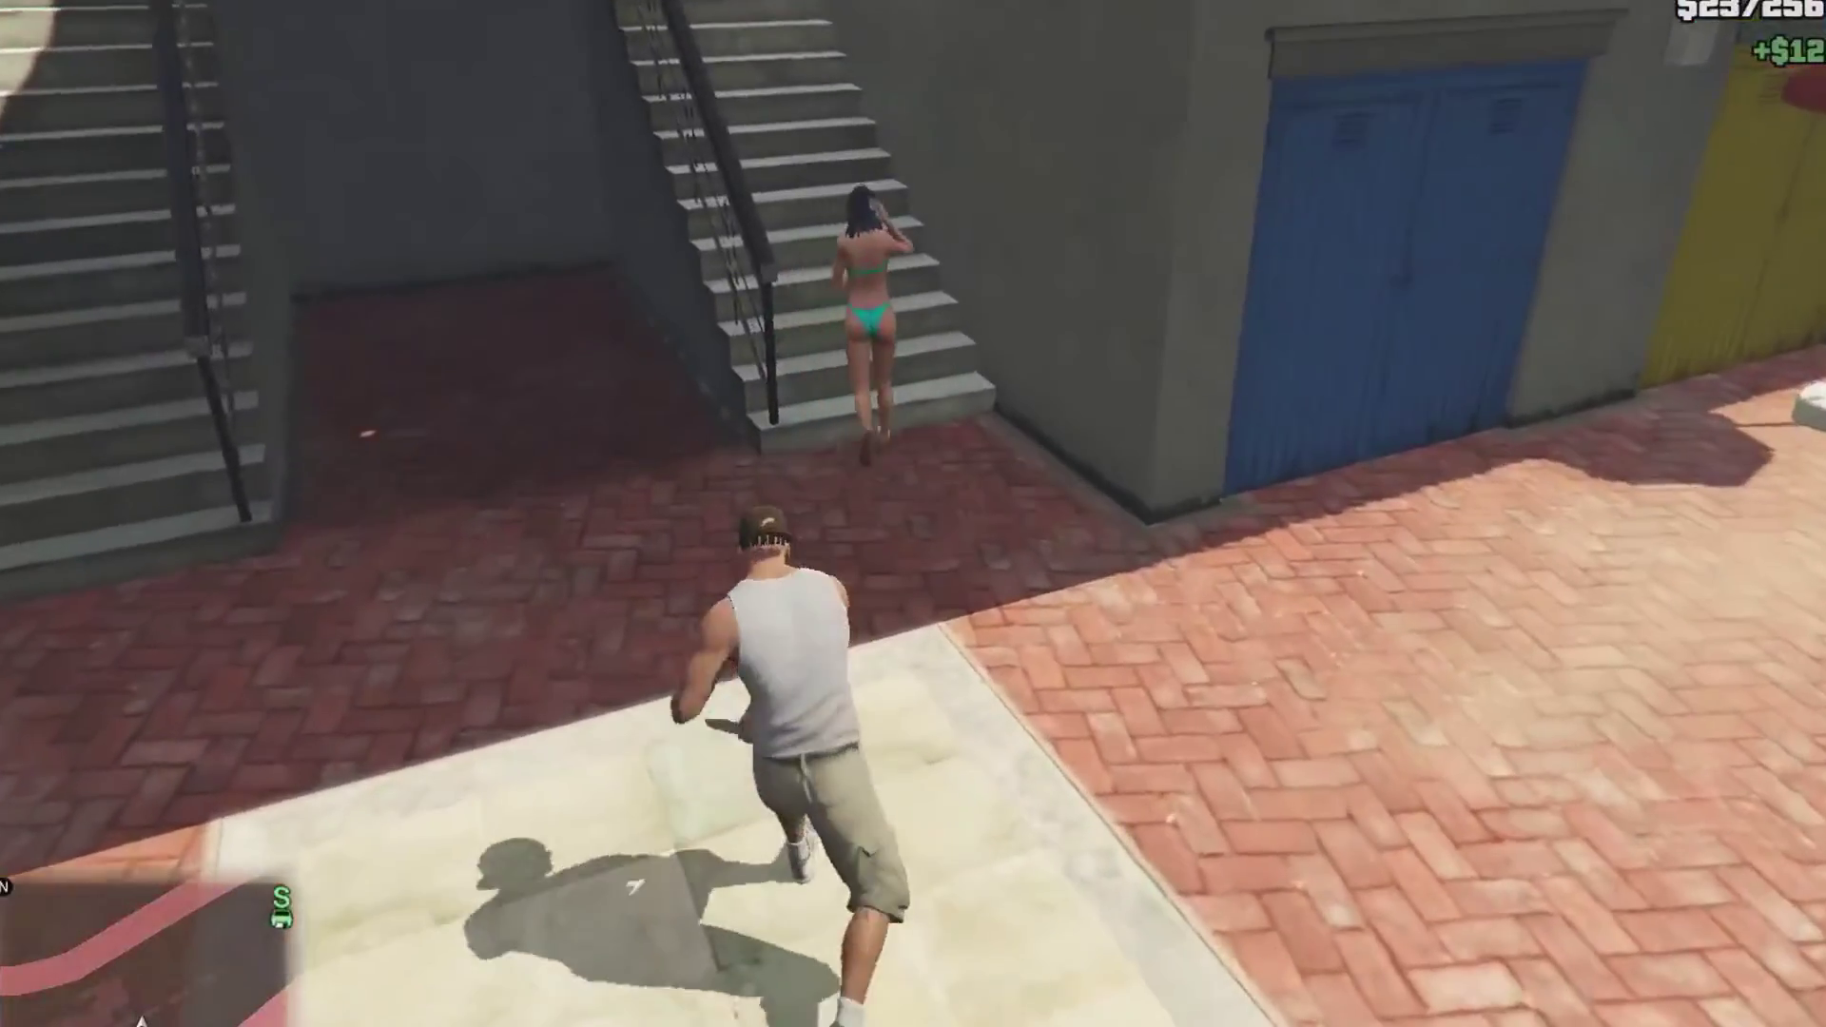
key(w)
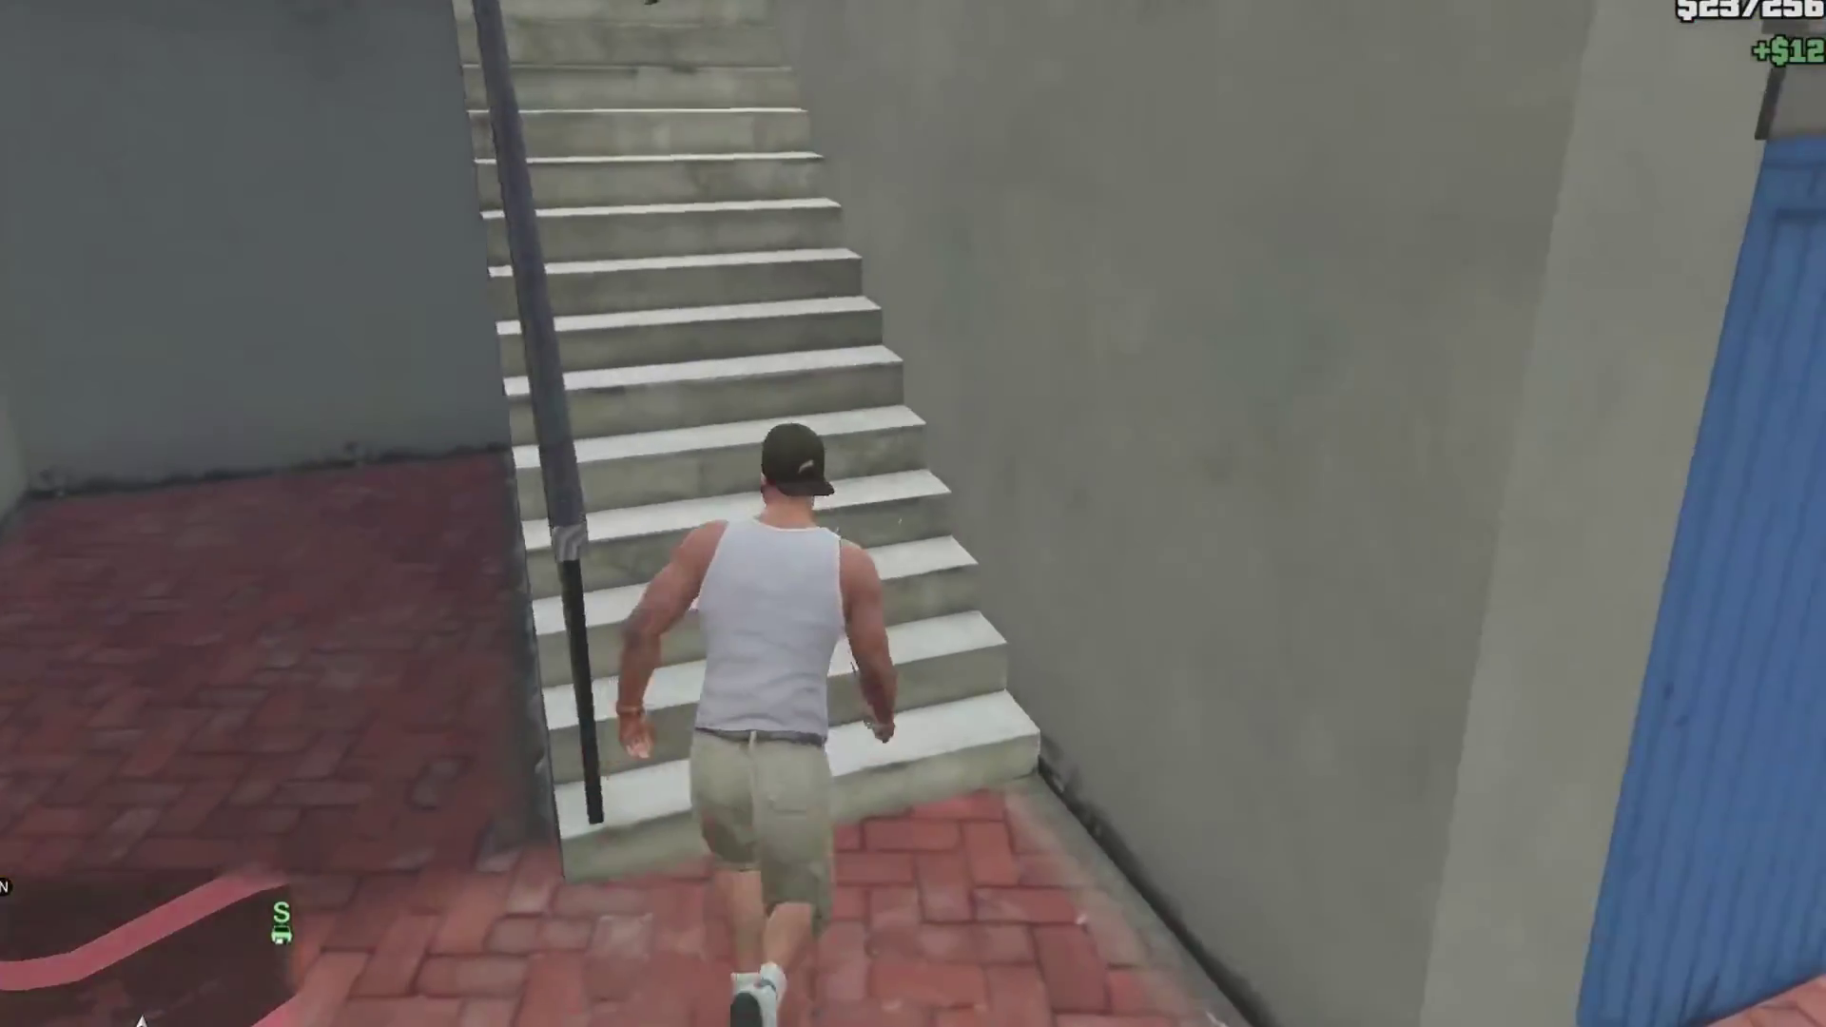